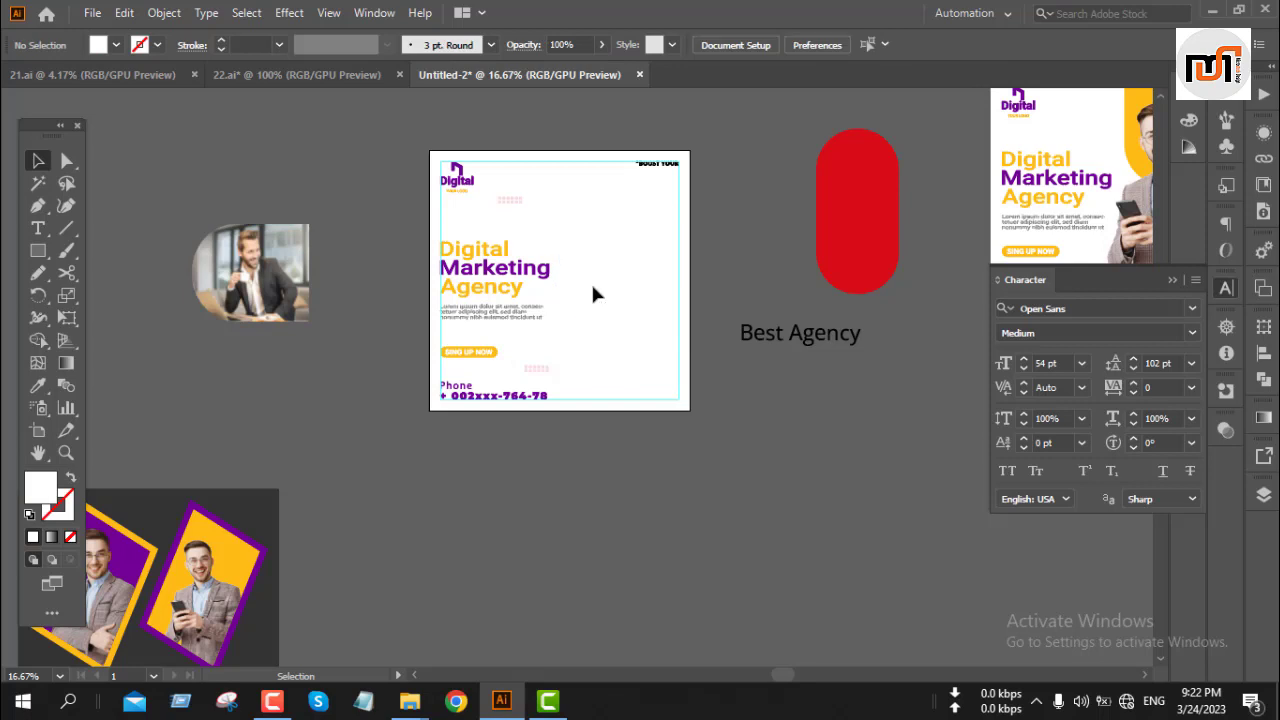
# Step: Draw a freehand blob over the artboard's upper right with the Paintbrush, then fill it with the dark grey from the photo-card background
pyautogui.press('b')
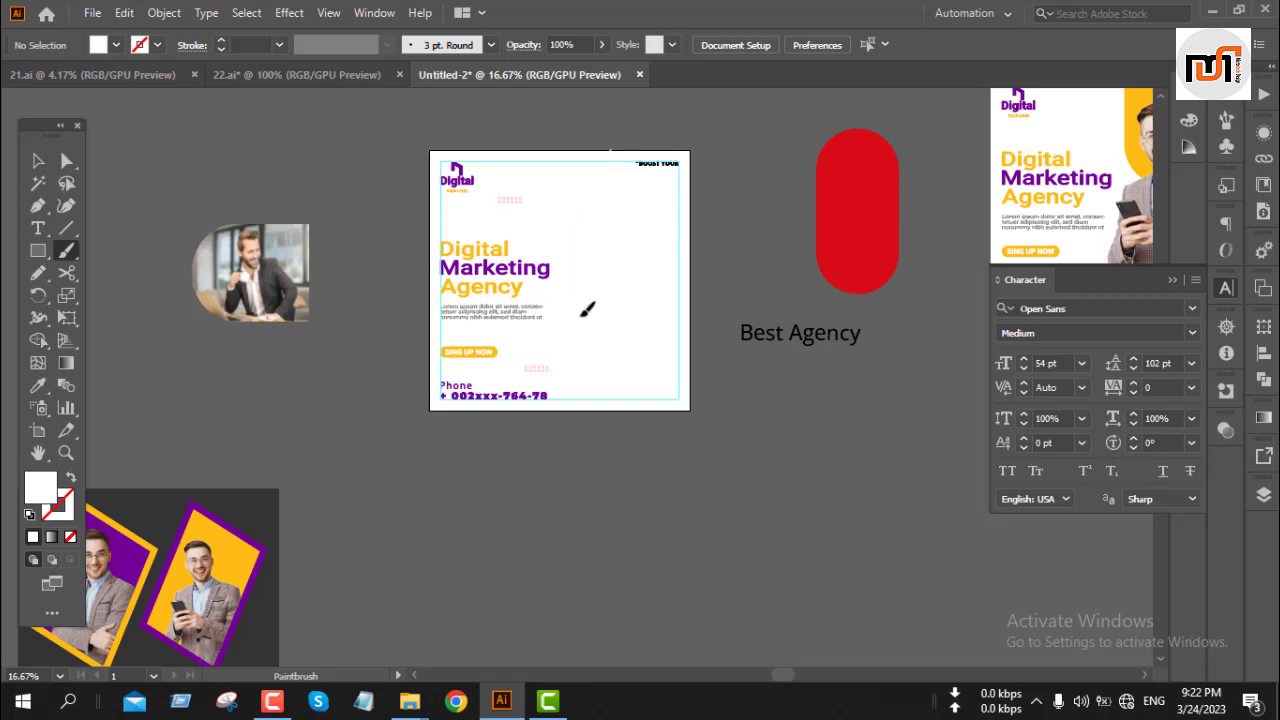
pyautogui.moveTo(663, 307)
pyautogui.mouseDown()
pyautogui.moveTo(710, 312)
pyautogui.moveTo(749, 260)
pyautogui.moveTo(769, 178)
pyautogui.moveTo(749, 127)
pyautogui.moveTo(681, 119)
pyautogui.moveTo(577, 146)
pyautogui.mouseUp()
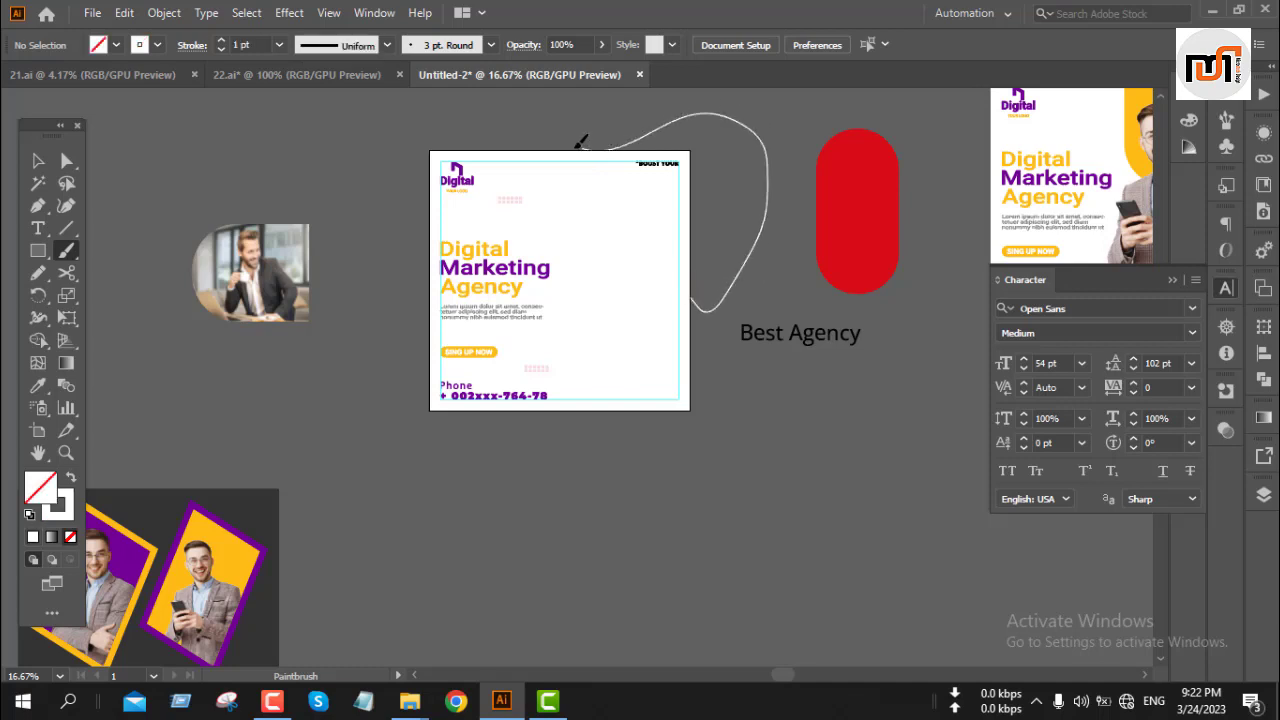
pyautogui.press('v')
pyautogui.click(720, 117)
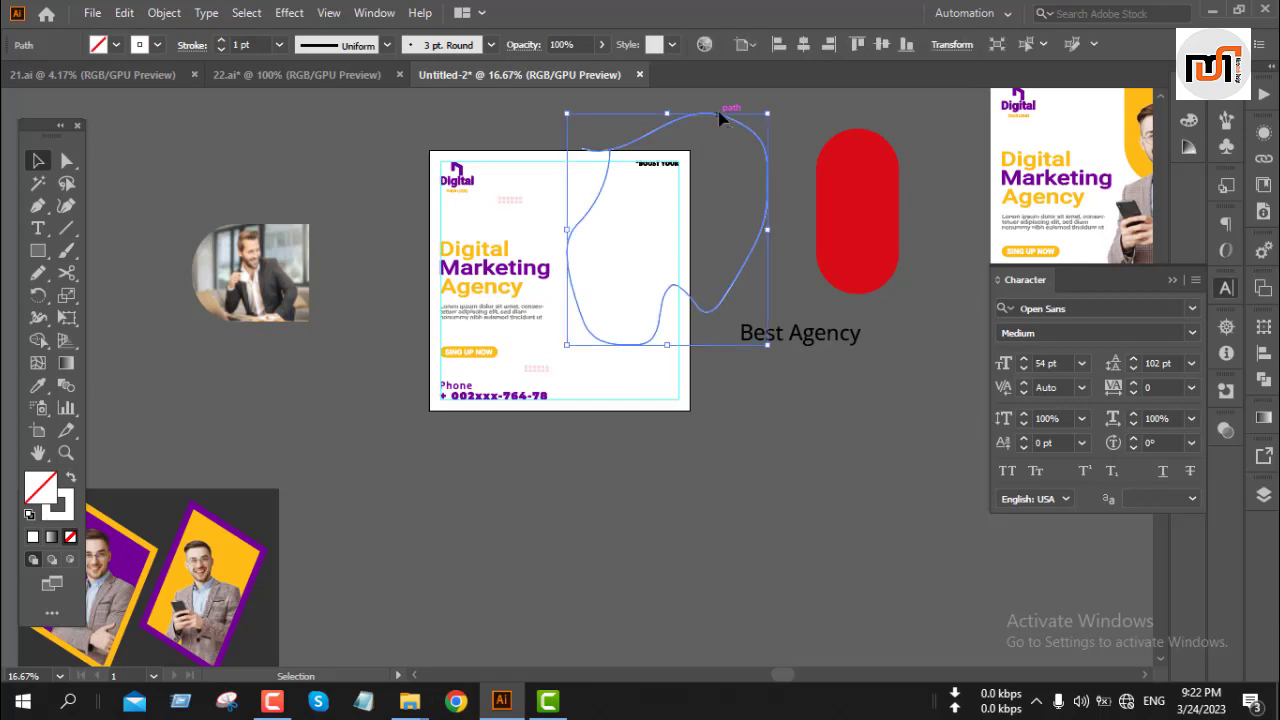
pyautogui.press('i')
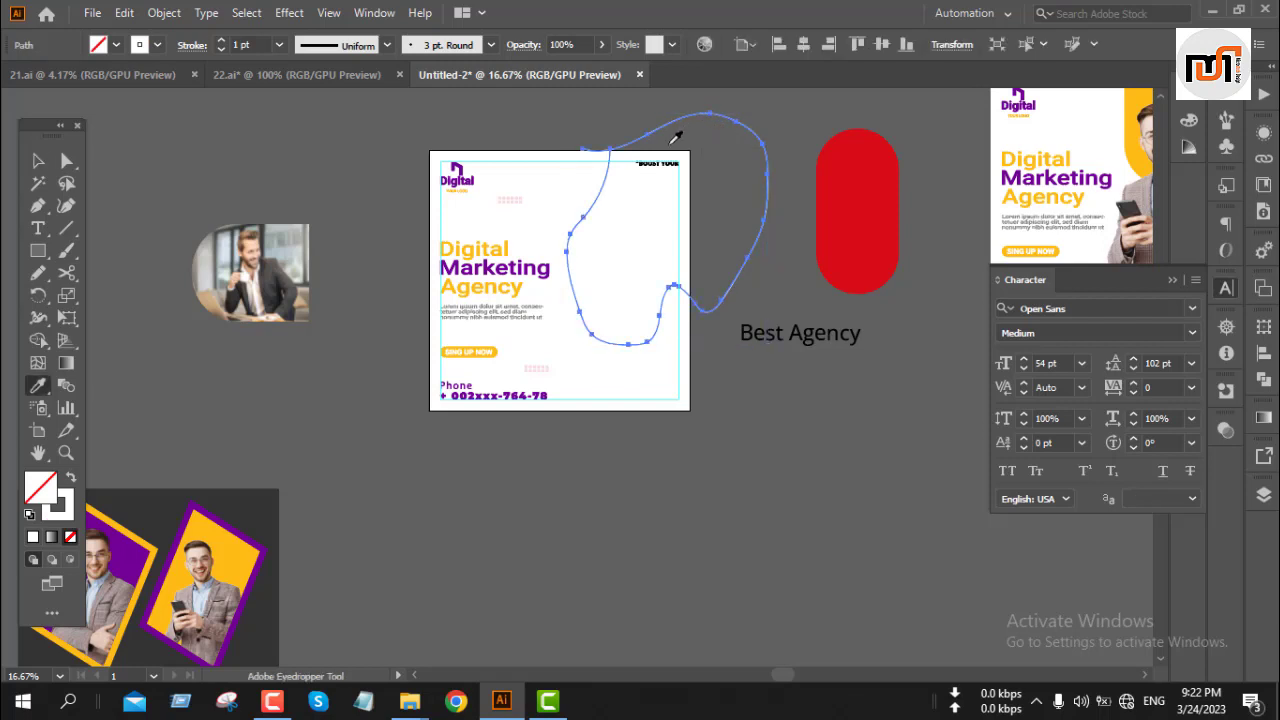
pyautogui.click(272, 508)
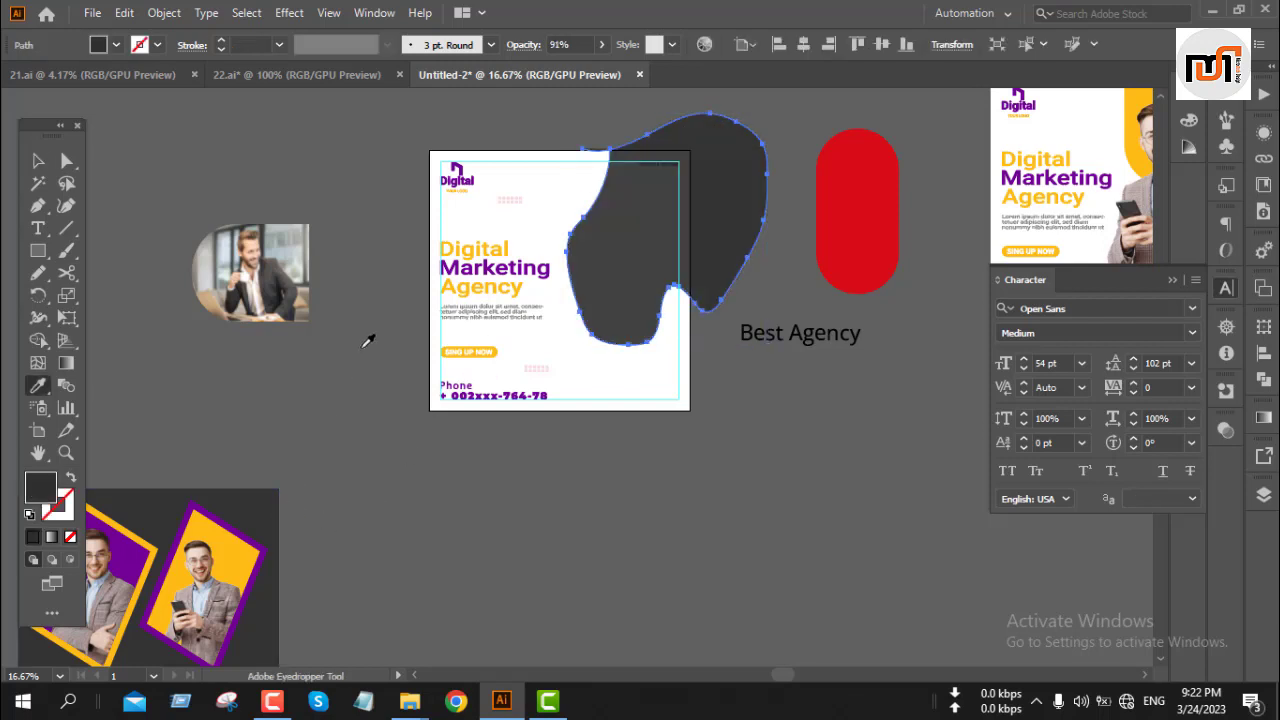
# Step: Try to trim the blob with the Shape Builder tool, then undo it
pyautogui.press('v')
pyautogui.click(603, 491)
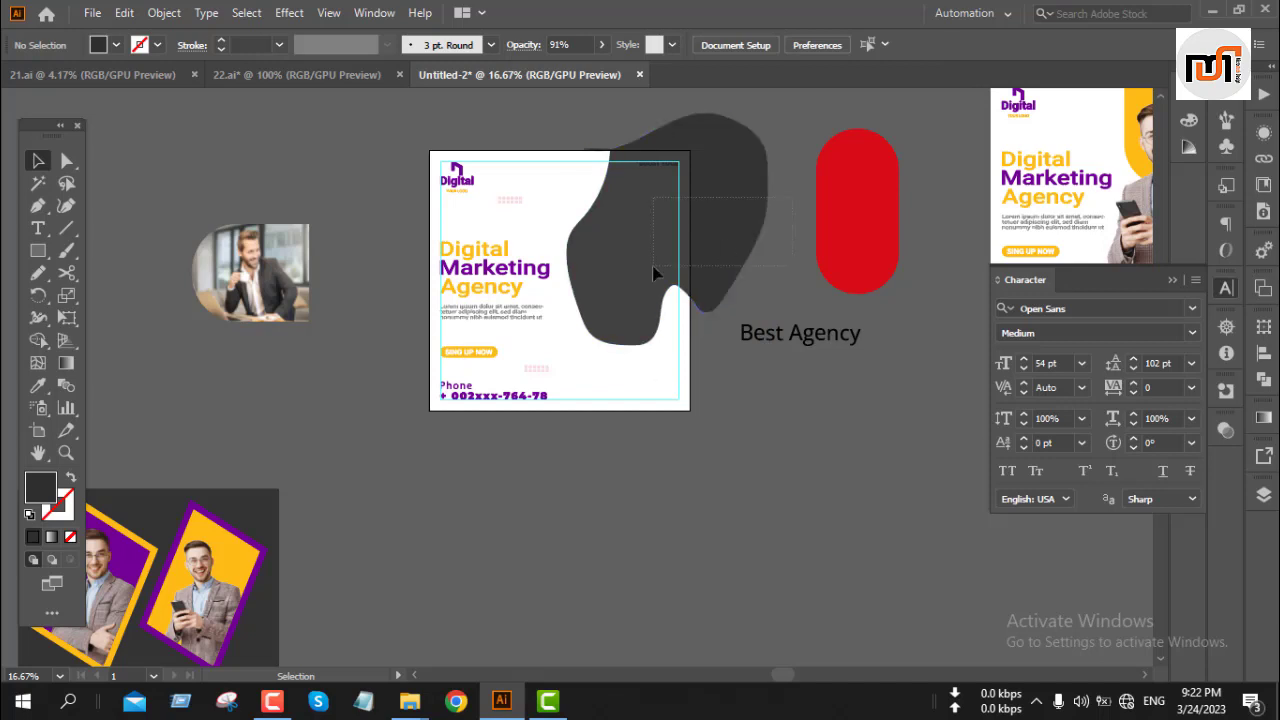
pyautogui.moveTo(653, 273); pyautogui.dragTo(655, 275)
pyautogui.click(38, 340)
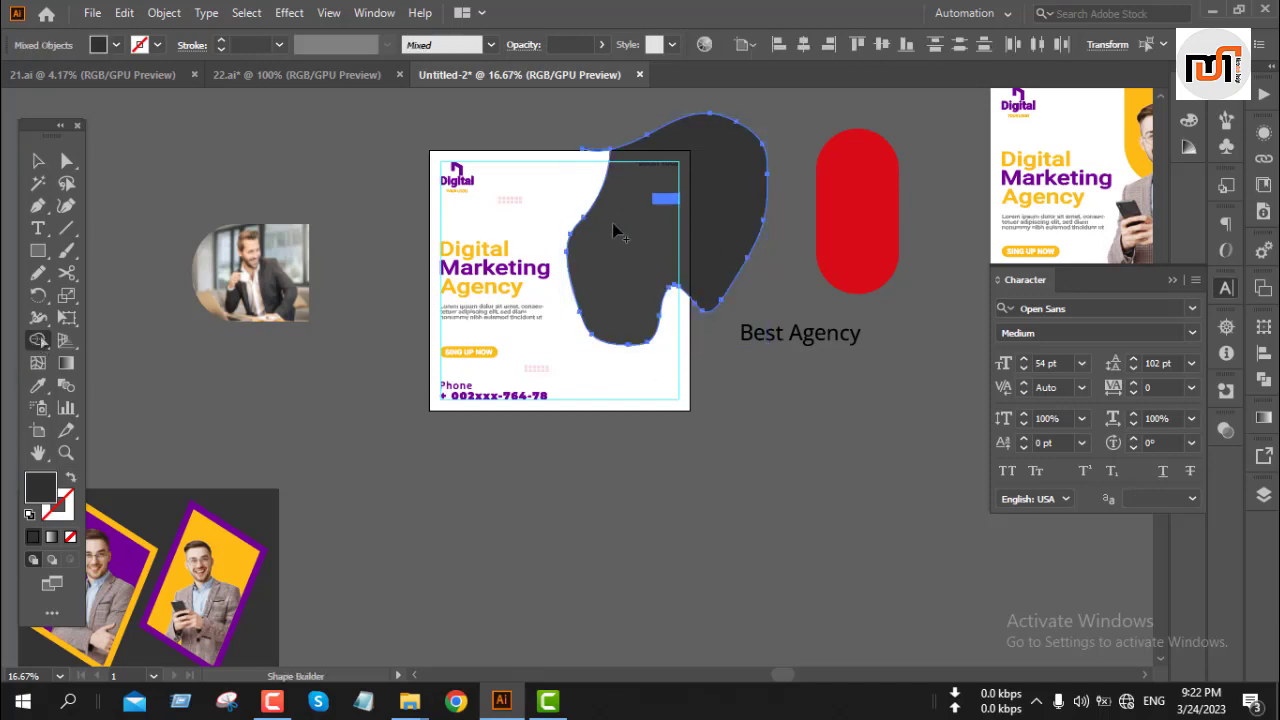
pyautogui.keyDown('alt'); pyautogui.click(740, 236); pyautogui.keyUp('alt')
pyautogui.press('v')
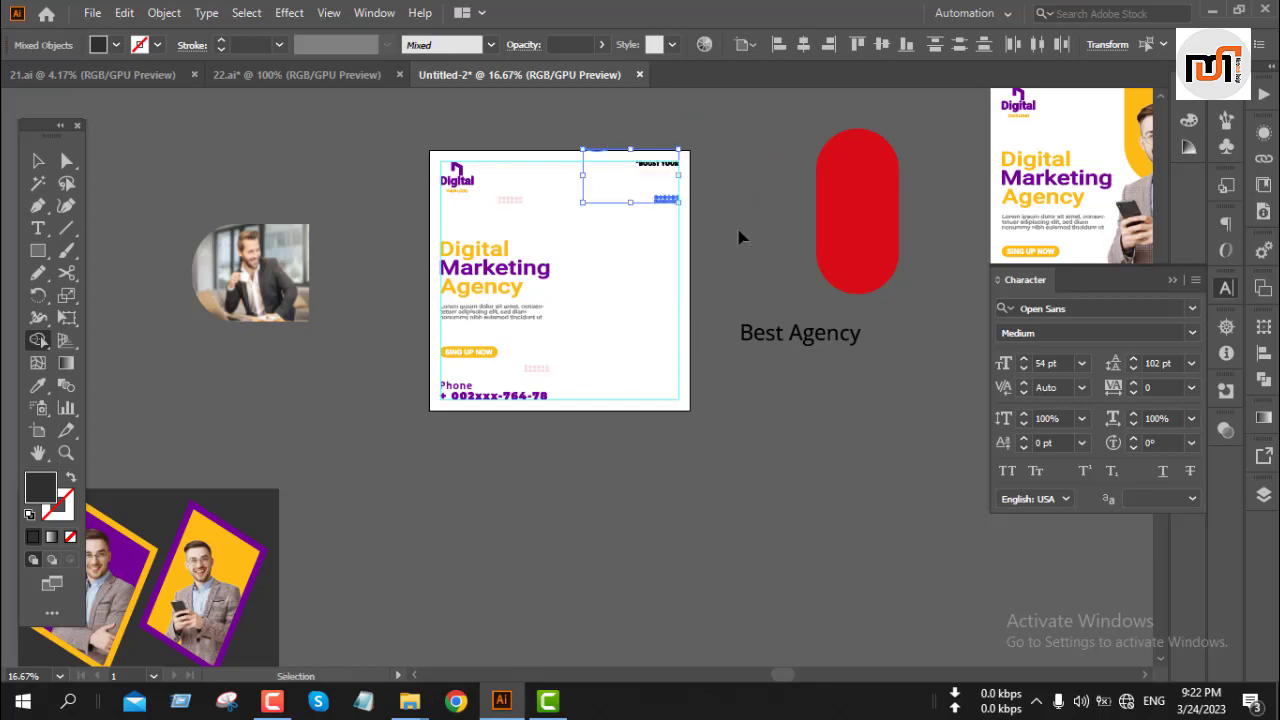
pyautogui.hotkey('ctrl', 'z')
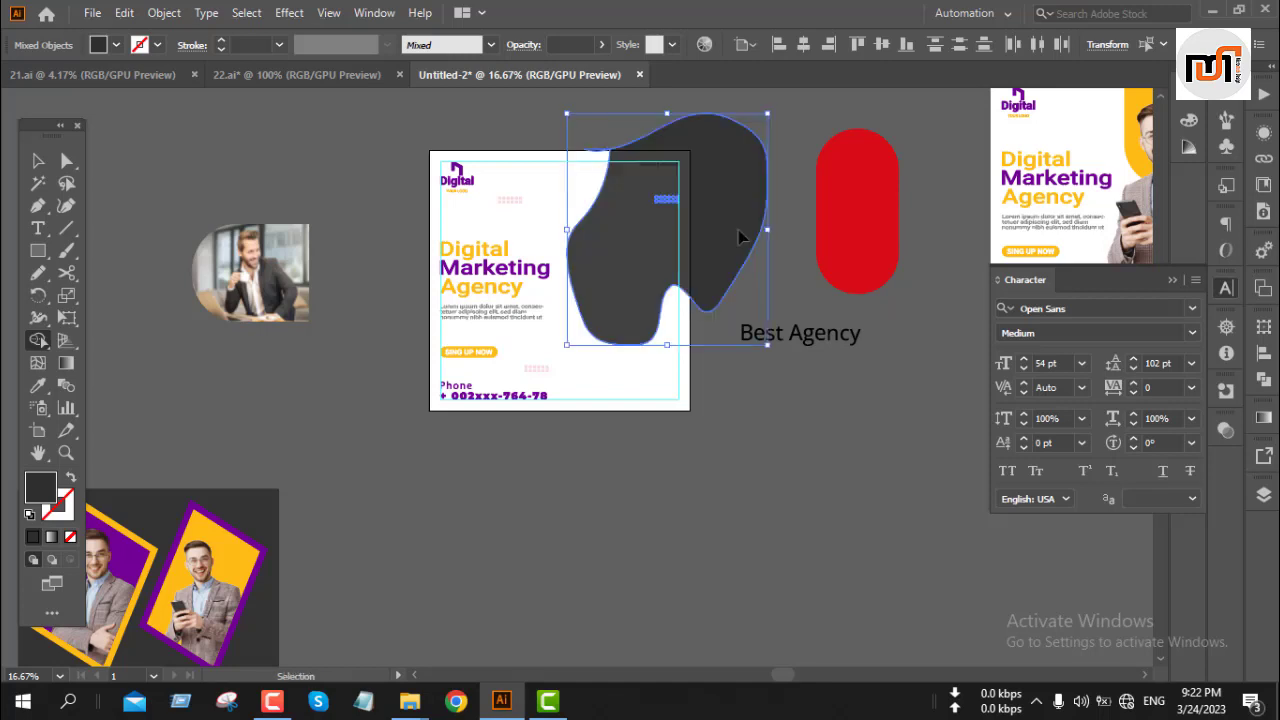
pyautogui.hotkey('shift', 'm')
pyautogui.press('v')
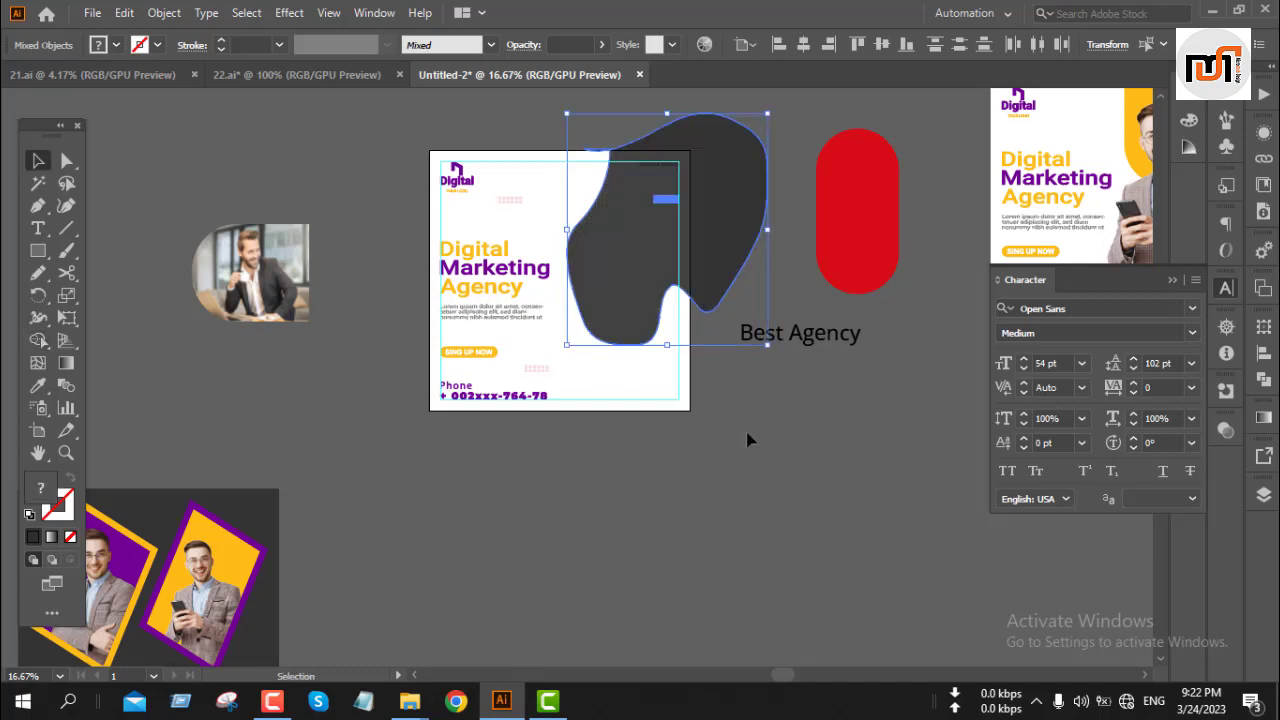
pyautogui.click(741, 459)
pyautogui.click(634, 238)
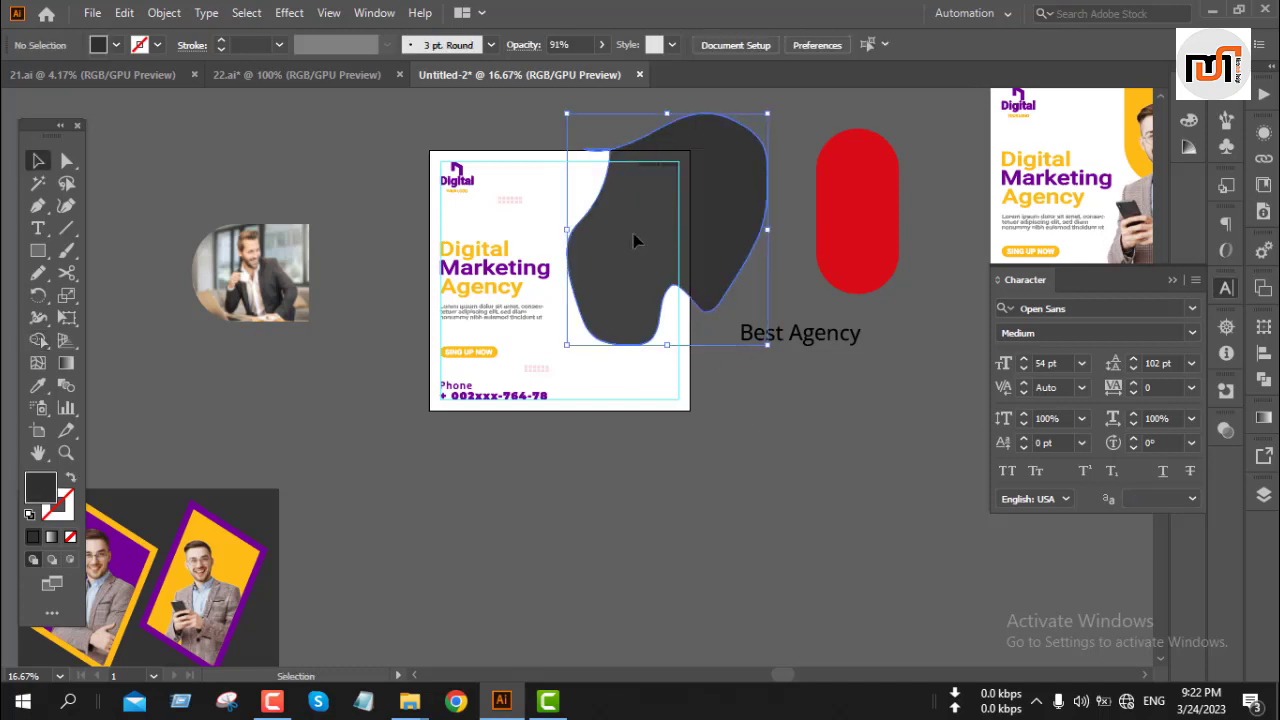
pyautogui.press('a')
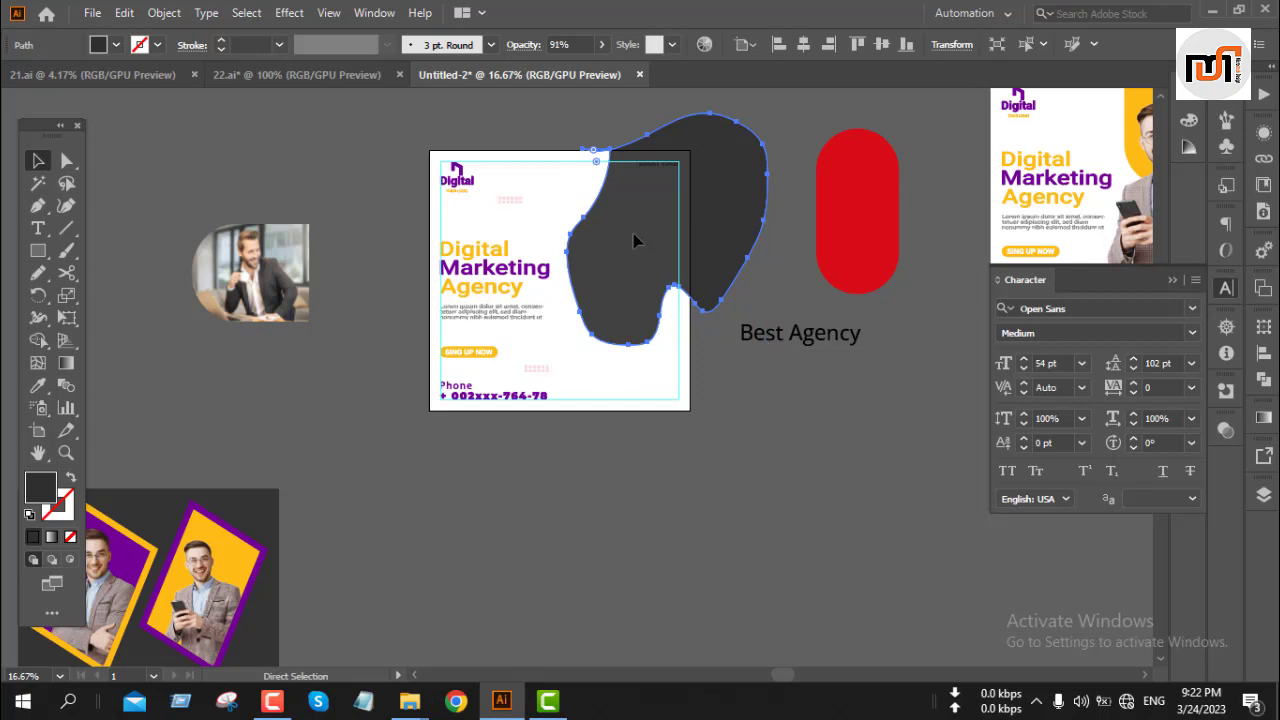
pyautogui.press('Delete')
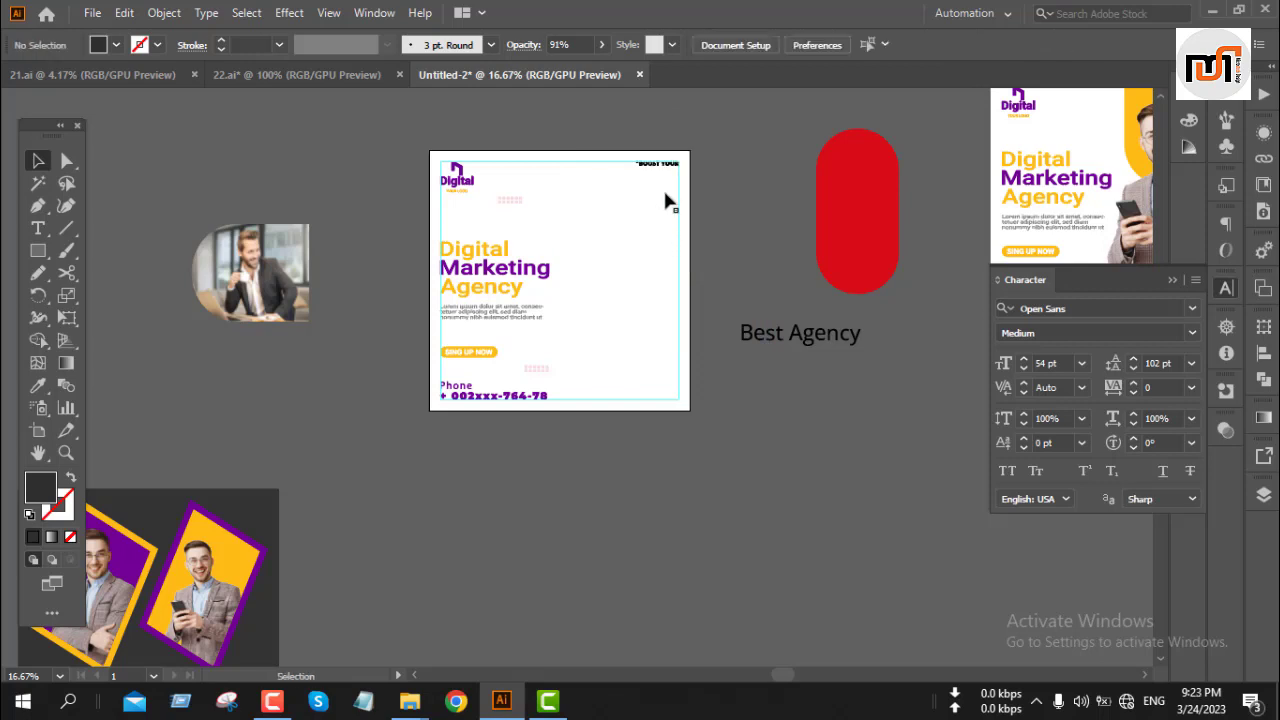
pyautogui.click(665, 199)
pyautogui.press('Delete')
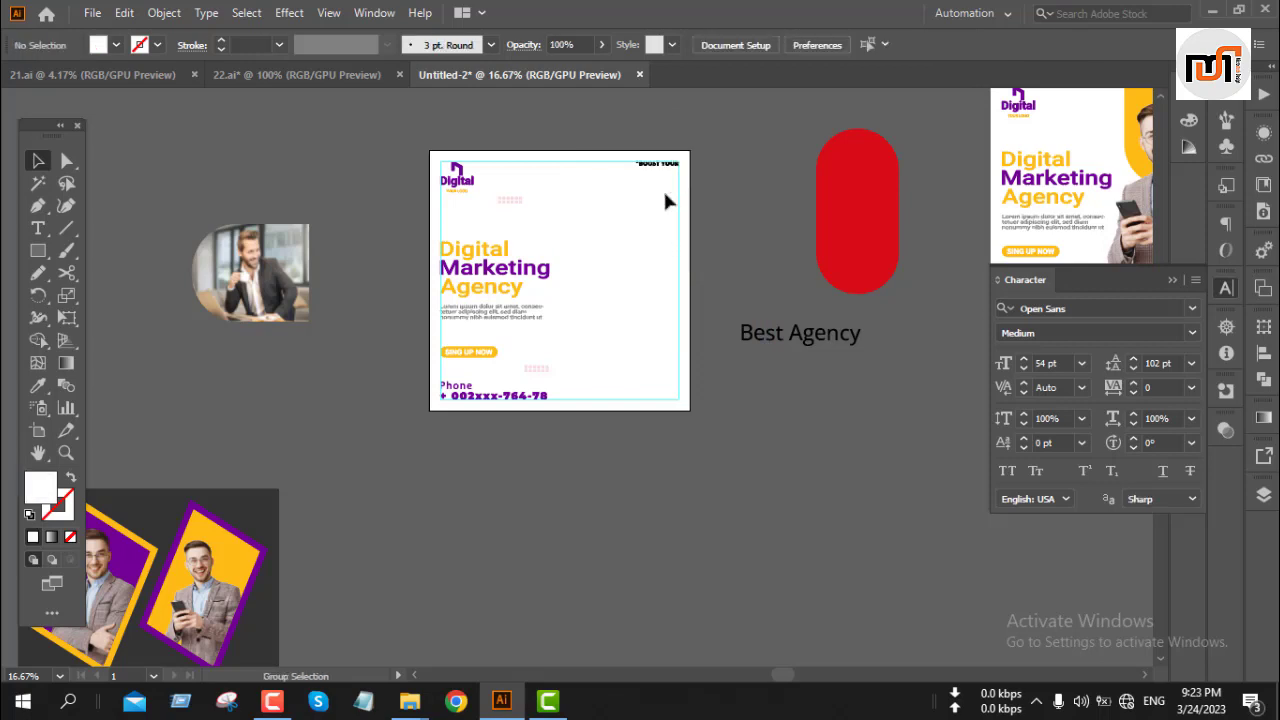
pyautogui.hotkey('ctrl', 'z')
pyautogui.click(728, 461)
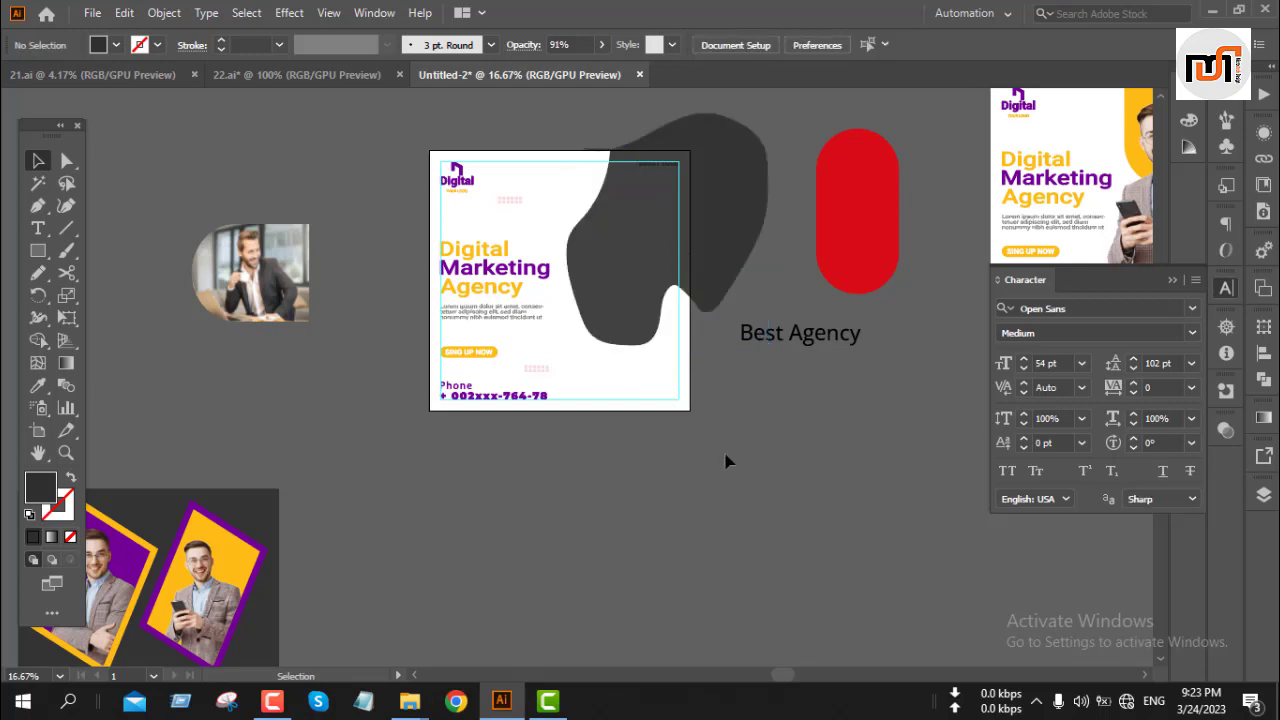
# Step: Align the dark grey rectangle to the artboard so it becomes the post's background
pyautogui.click(248, 512)
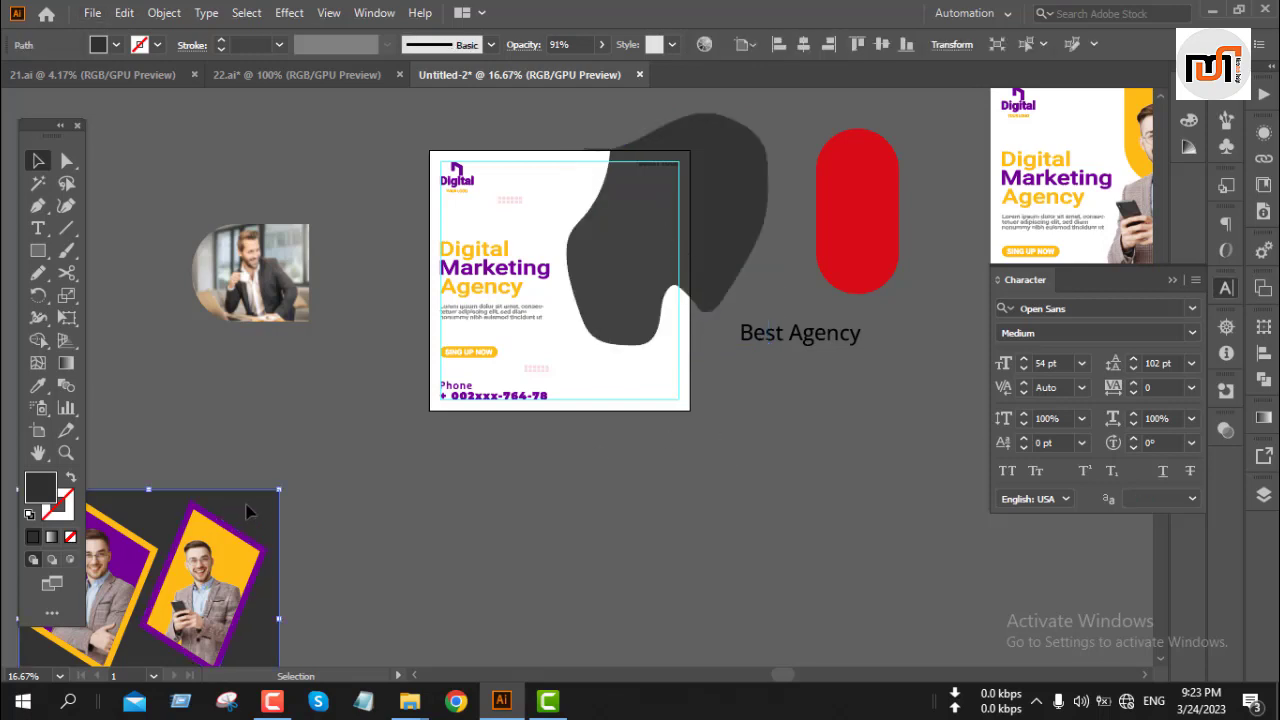
pyautogui.click(778, 50)
pyautogui.click(857, 44)
pyautogui.click(694, 478)
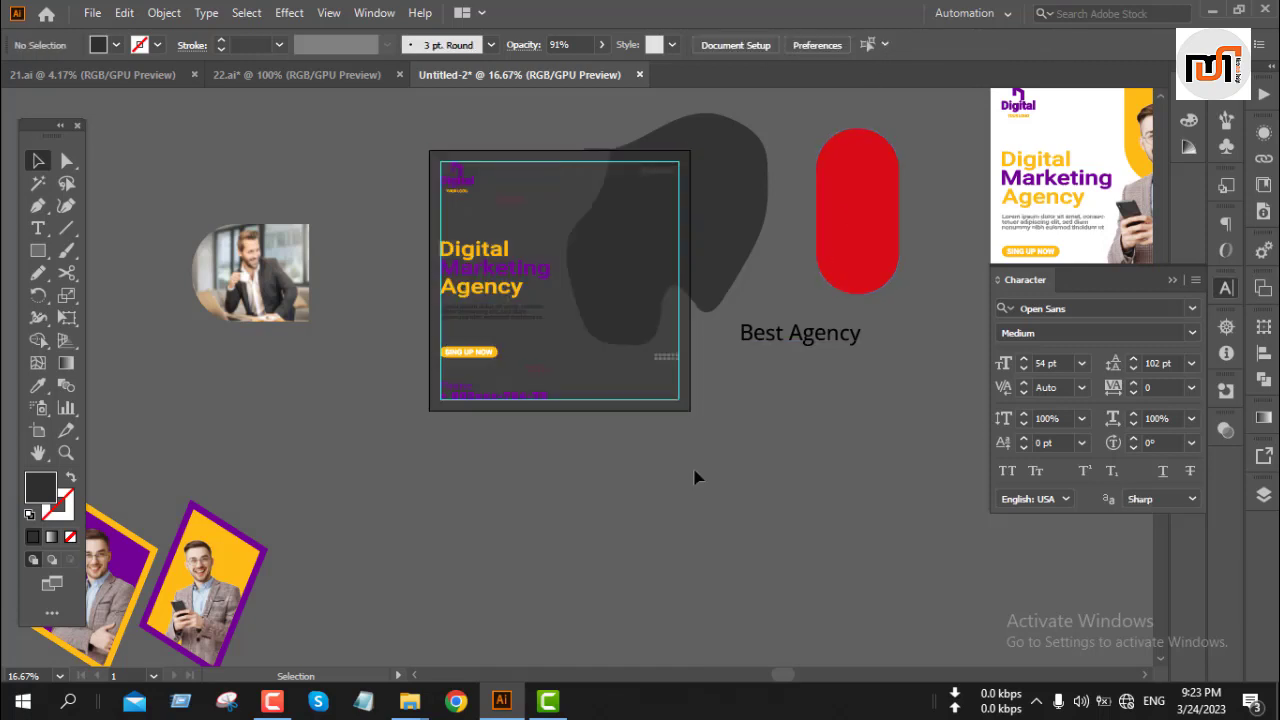
# Step: Fill the blob with the red sampled from the rounded pill shape
pyautogui.click(716, 237)
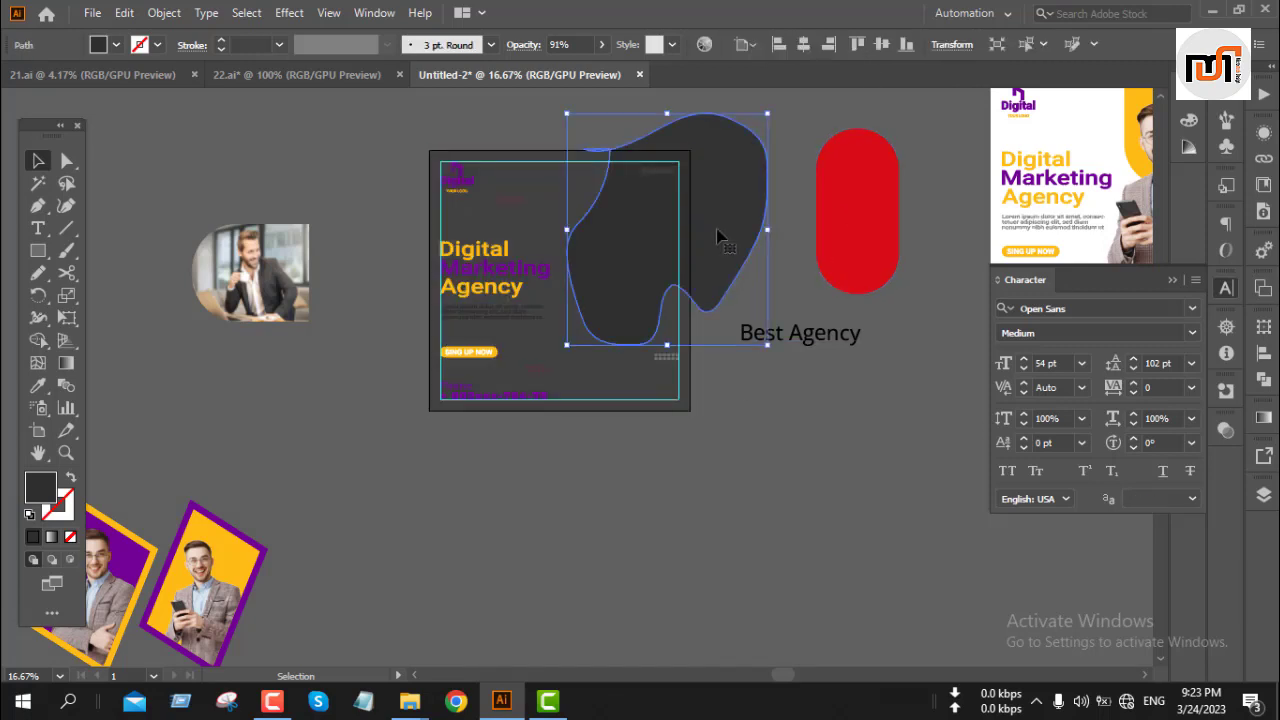
pyautogui.press('i')
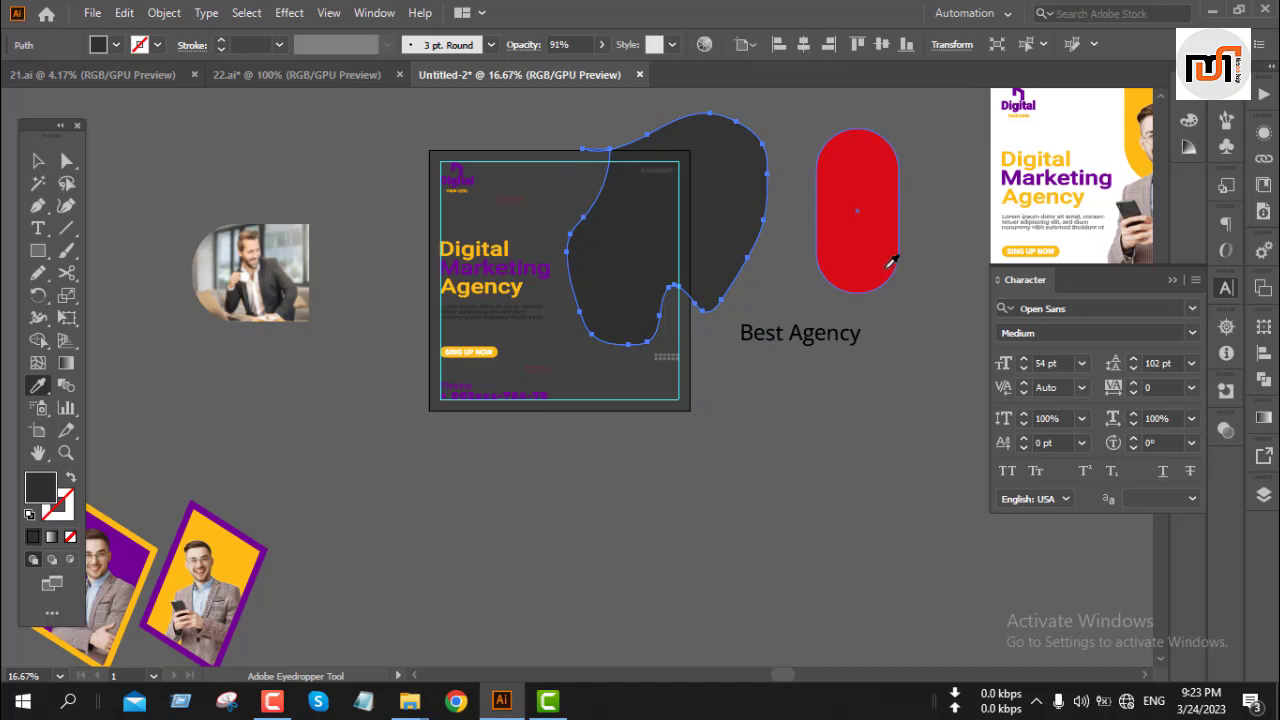
pyautogui.click(890, 262)
pyautogui.press('v')
pyautogui.click(708, 418)
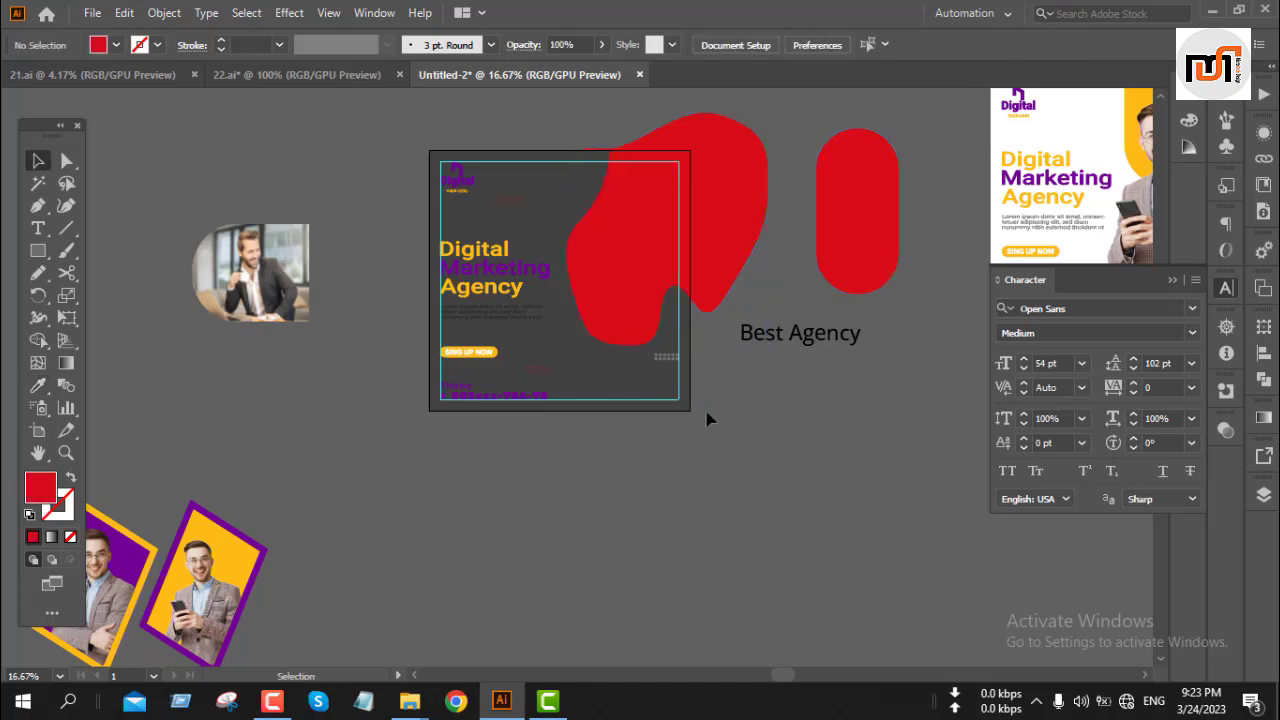
# Step: Remove the part of the red blob extending beyond the artboard with the Shape Builder tool
pyautogui.click(645, 313)
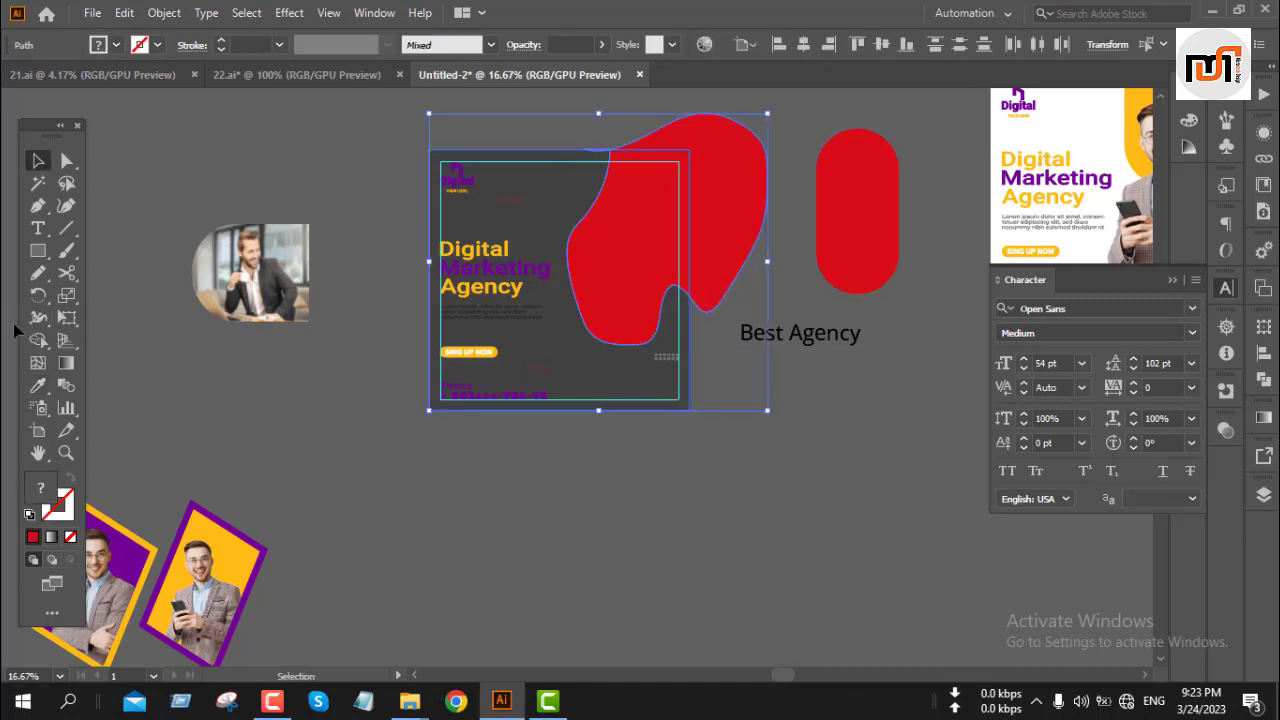
pyautogui.click(38, 340)
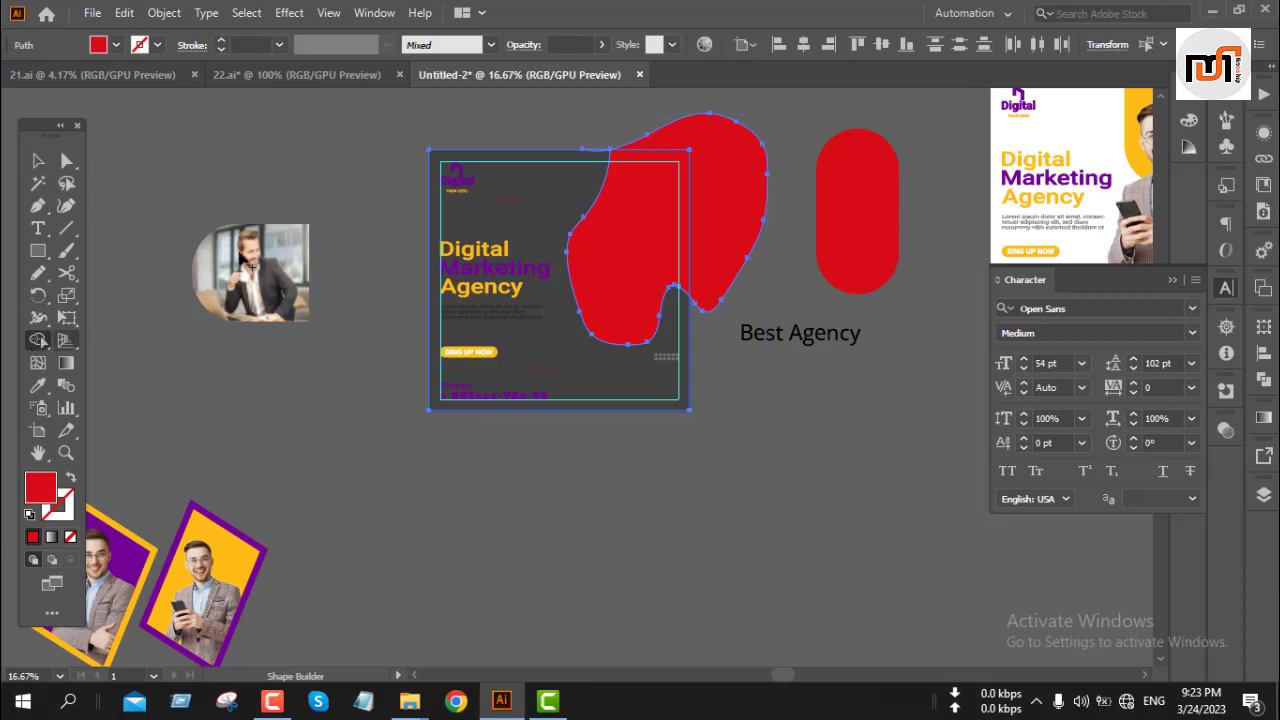
pyautogui.keyDown('alt'); pyautogui.click(716, 218); pyautogui.keyUp('alt')
pyautogui.press('v')
pyautogui.click(720, 206)
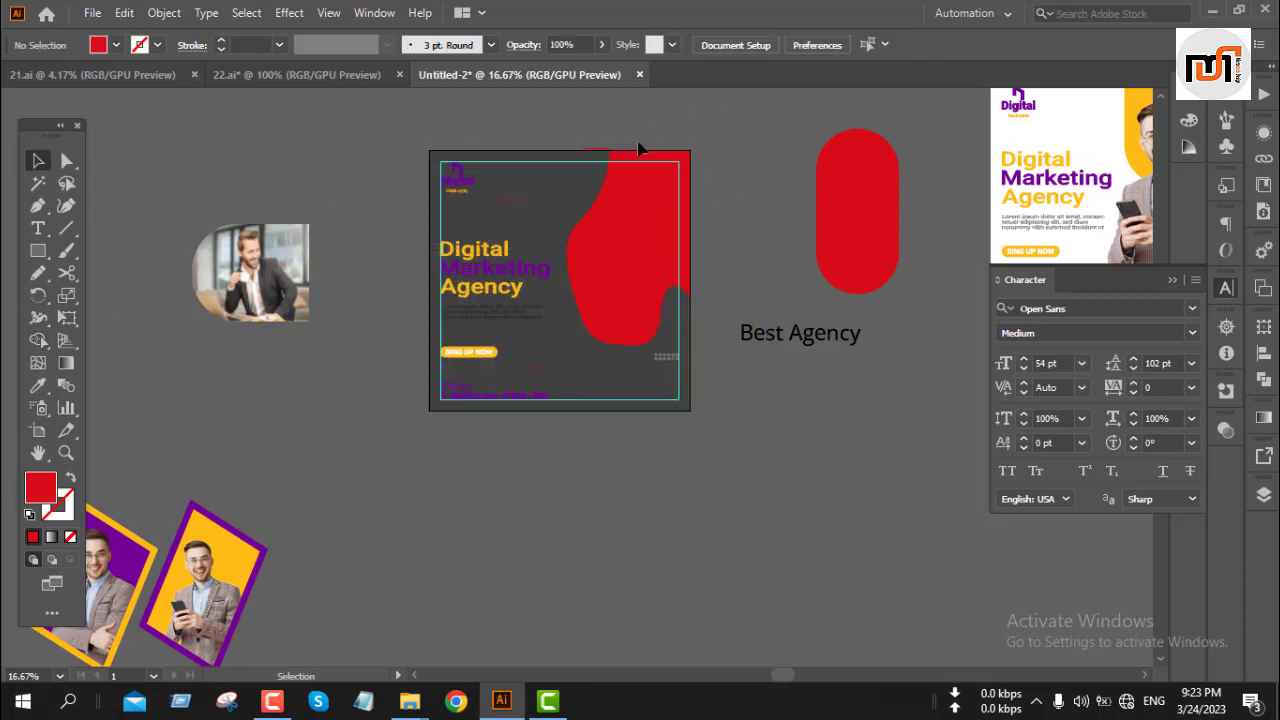
# Step: Delete the thin red sliver left above the artboard's top edge
pyautogui.scroll(7, 595, 149)
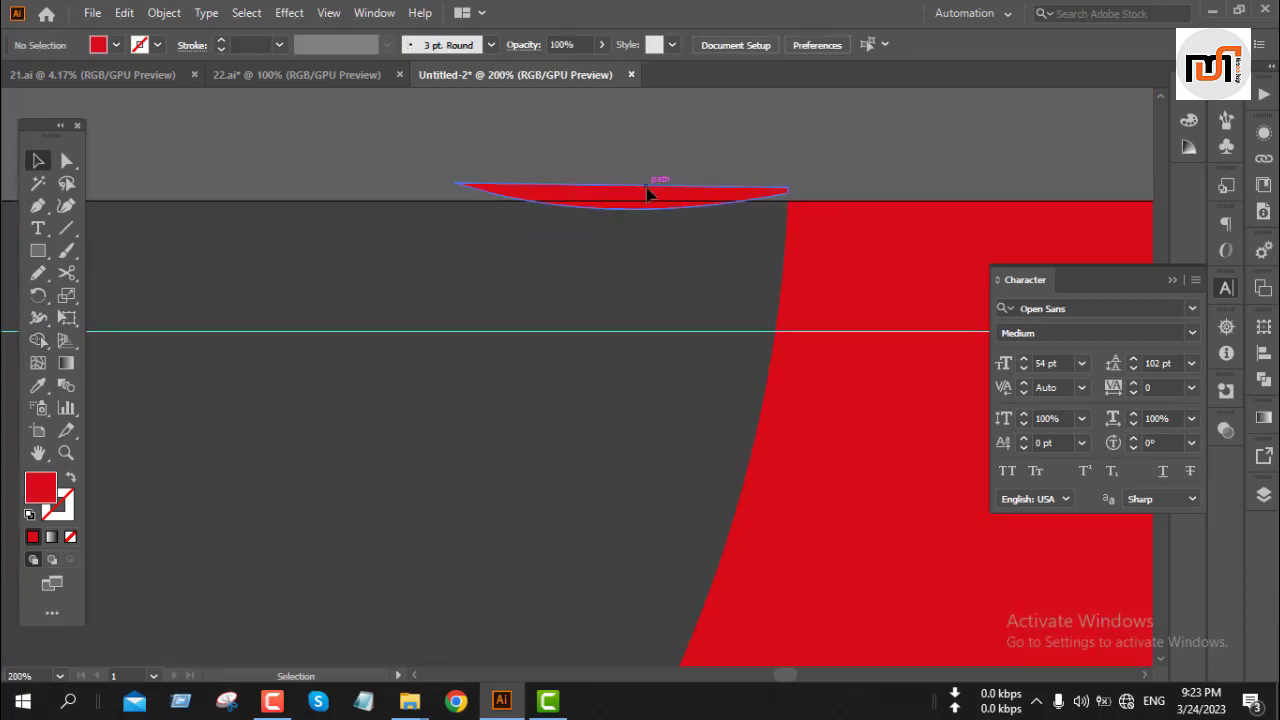
pyautogui.click(646, 193)
pyautogui.press('Delete')
pyautogui.scroll(-4, 643, 192)
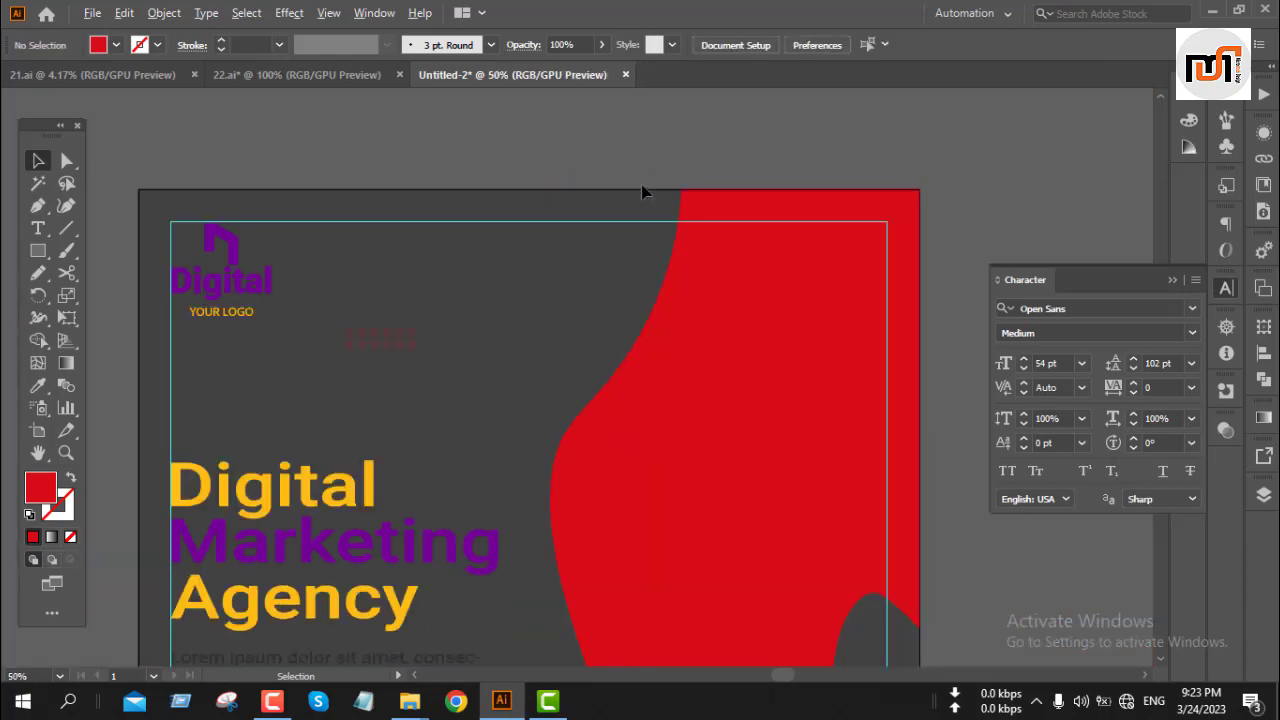
pyautogui.scroll(-3, 643, 192)
# Step: Change the red blob's stacking order so the top-right text shows above it
pyautogui.click(623, 290)
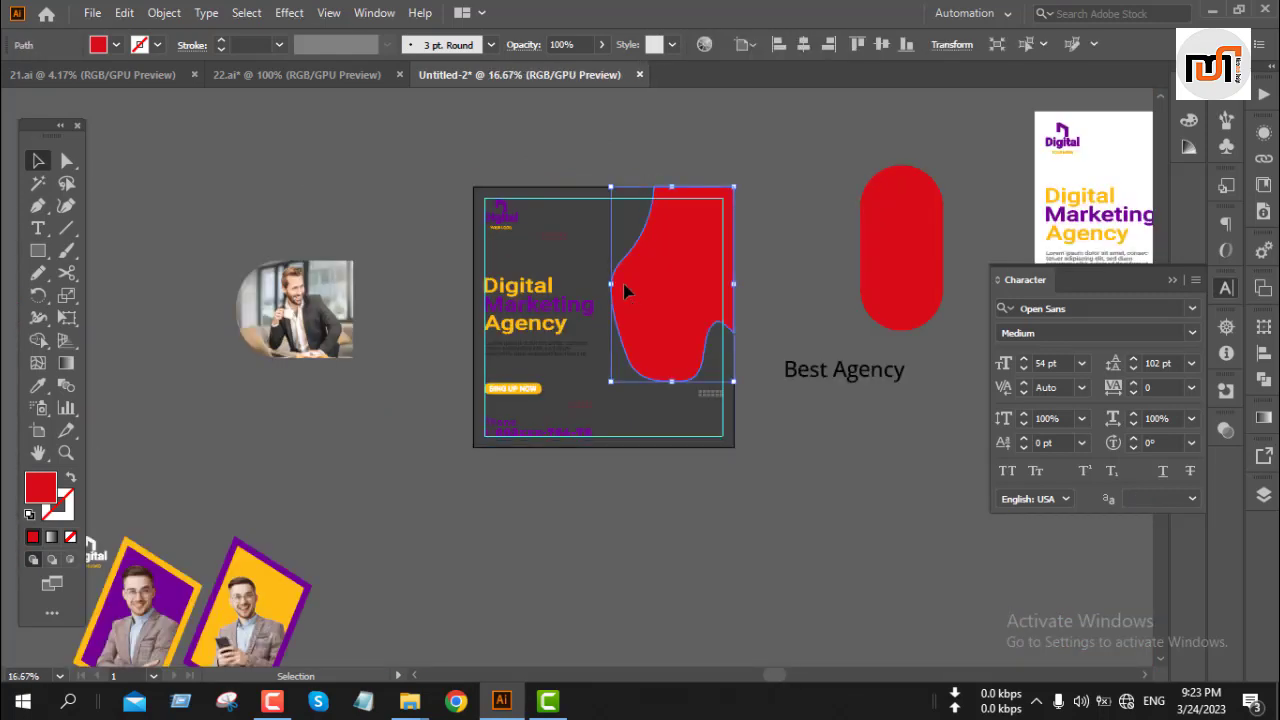
pyautogui.press('a')
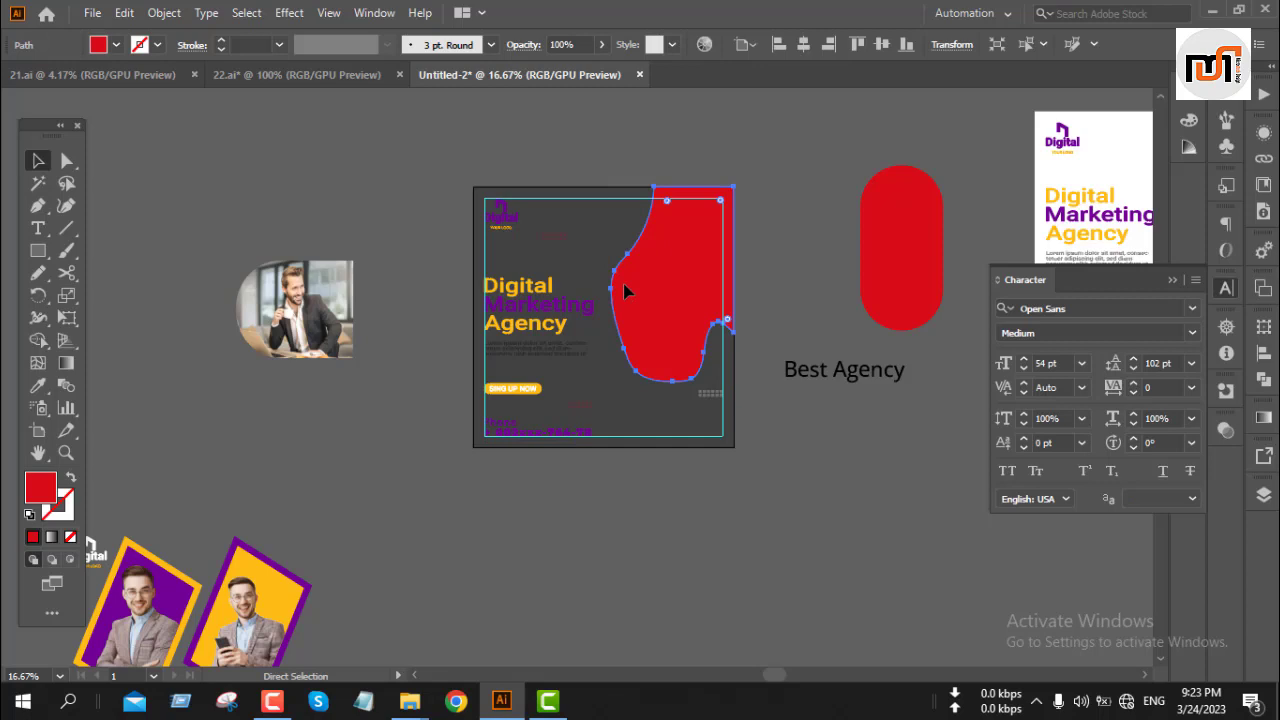
pyautogui.hotkey('ctrl', '[')
pyautogui.hotkey('ctrl', '[')
pyautogui.hotkey('ctrl', ']')
pyautogui.click(791, 277)
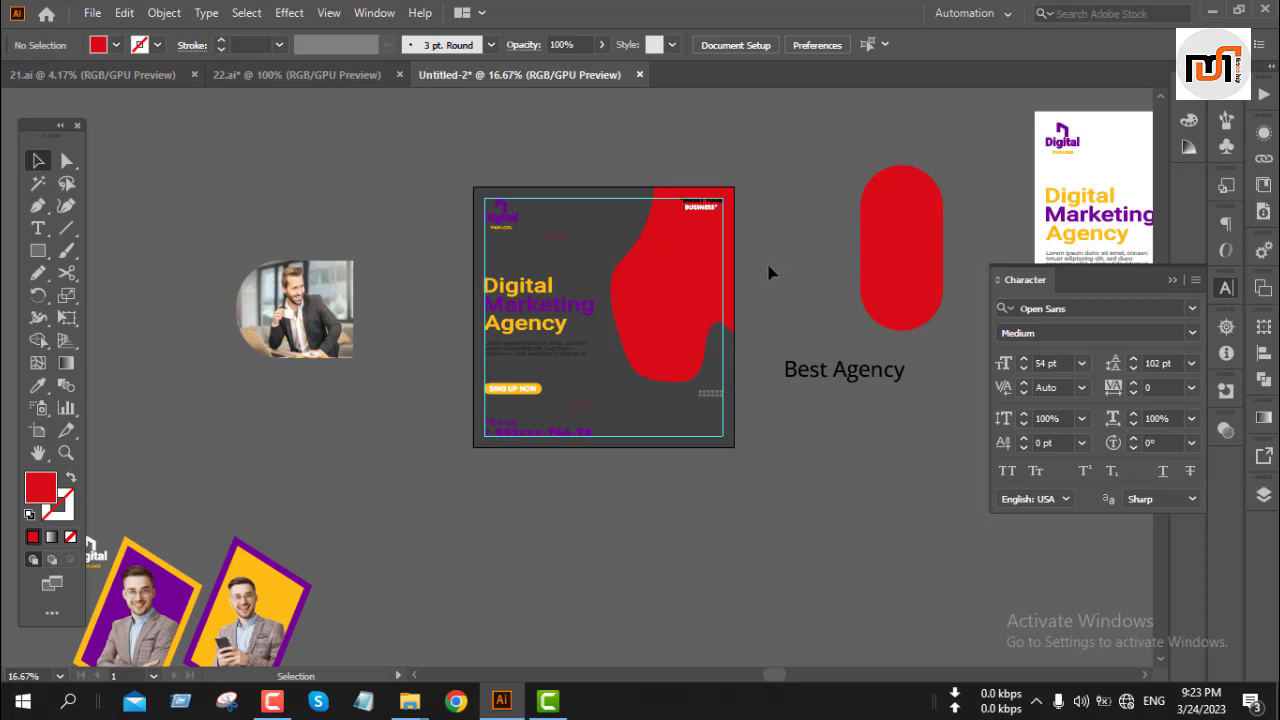
# Step: Create an offset path of 6 px around the red blob
pyautogui.click(649, 322)
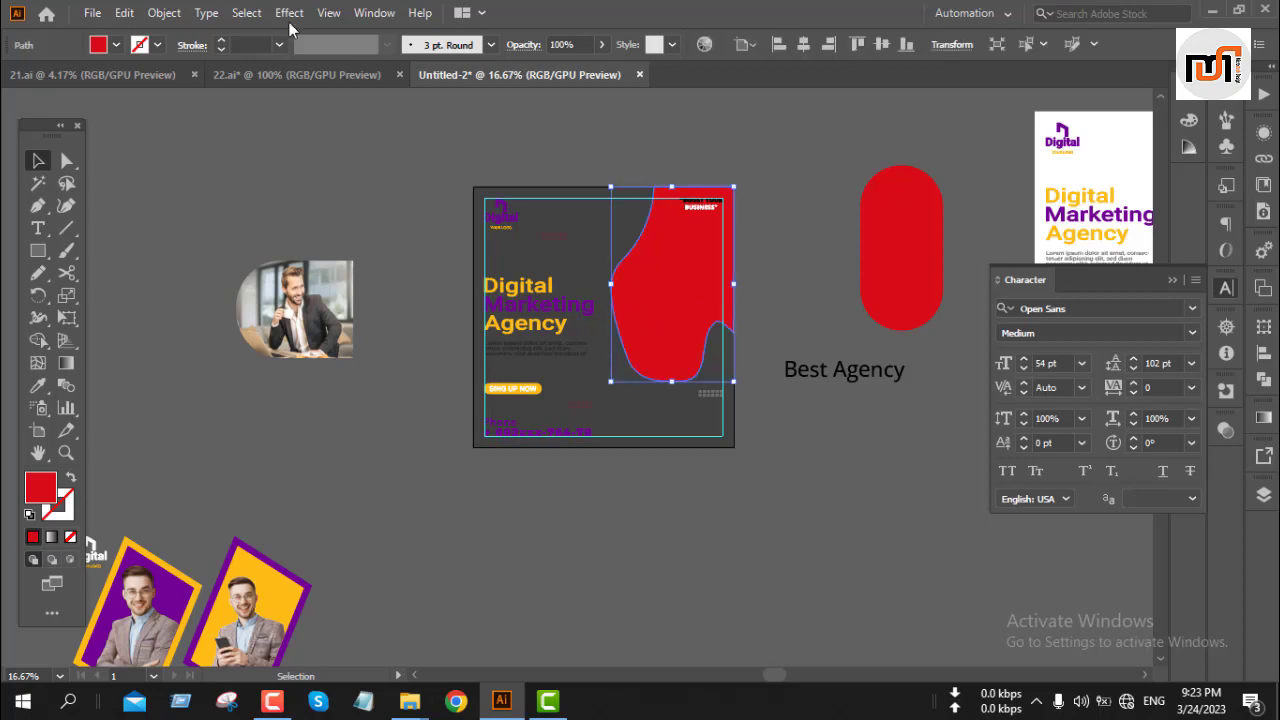
pyautogui.click(161, 14)
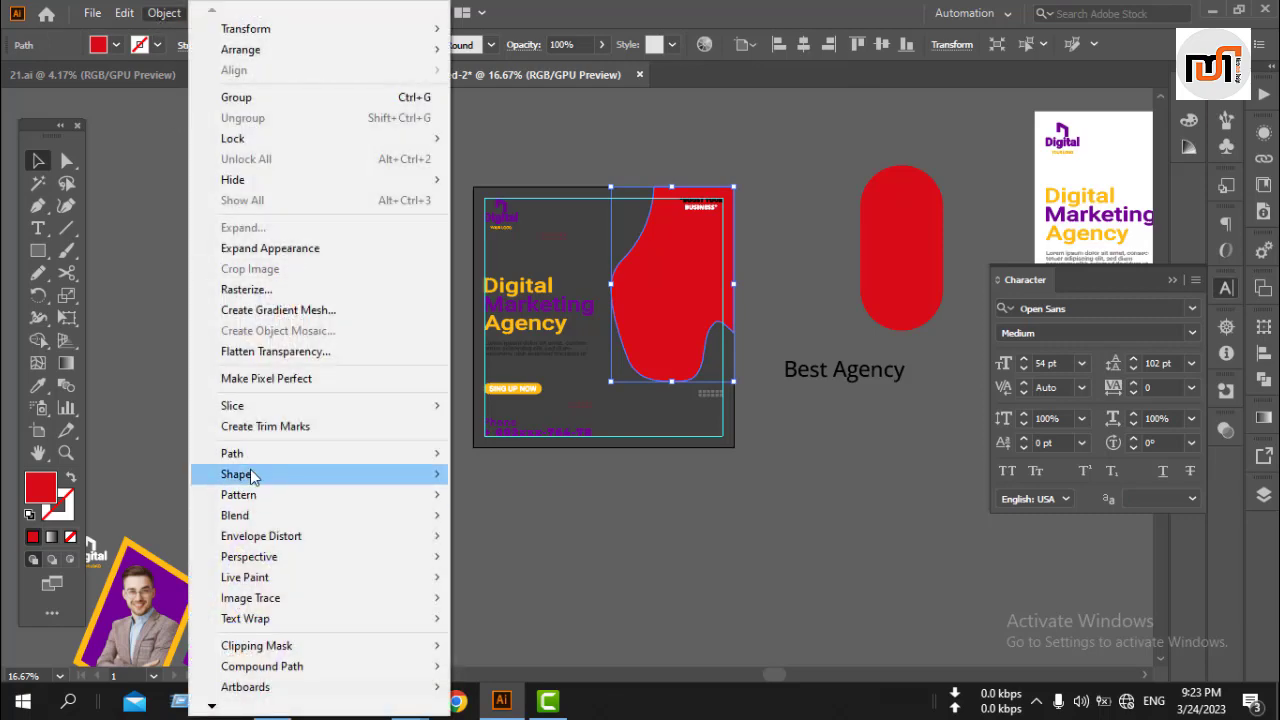
pyautogui.moveTo(277, 465)
pyautogui.click(509, 521)
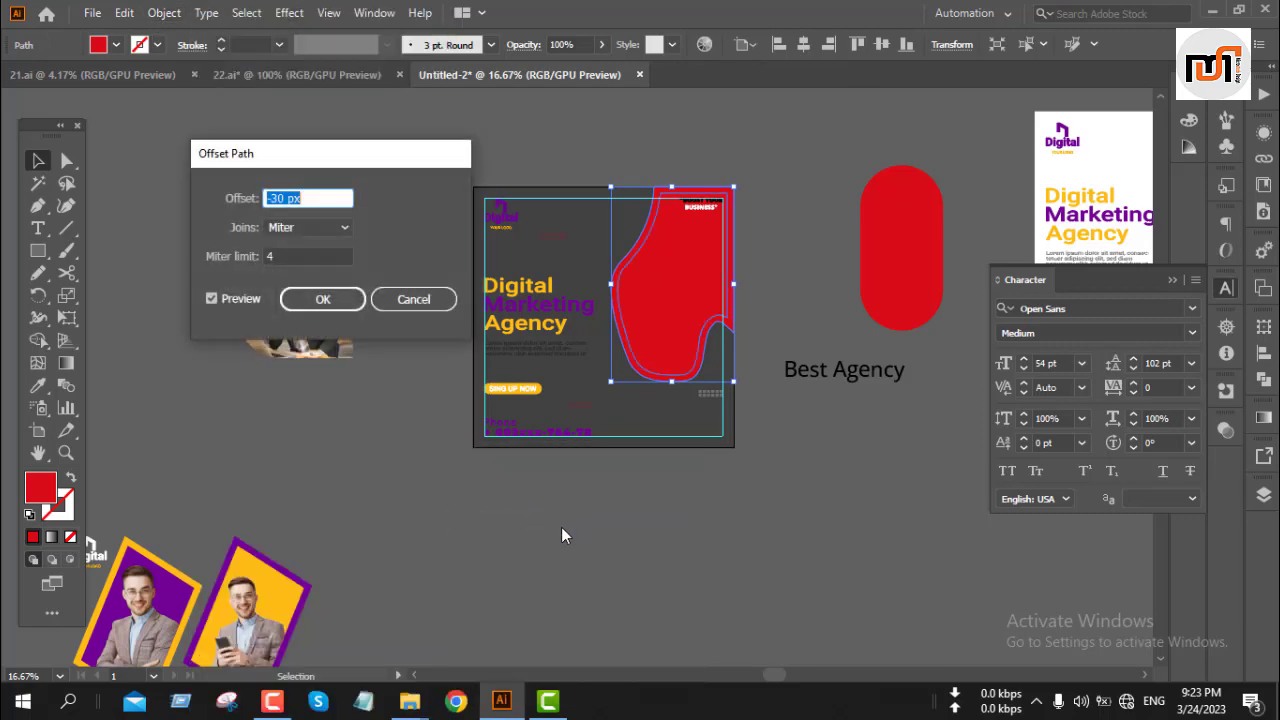
pyautogui.write('5')
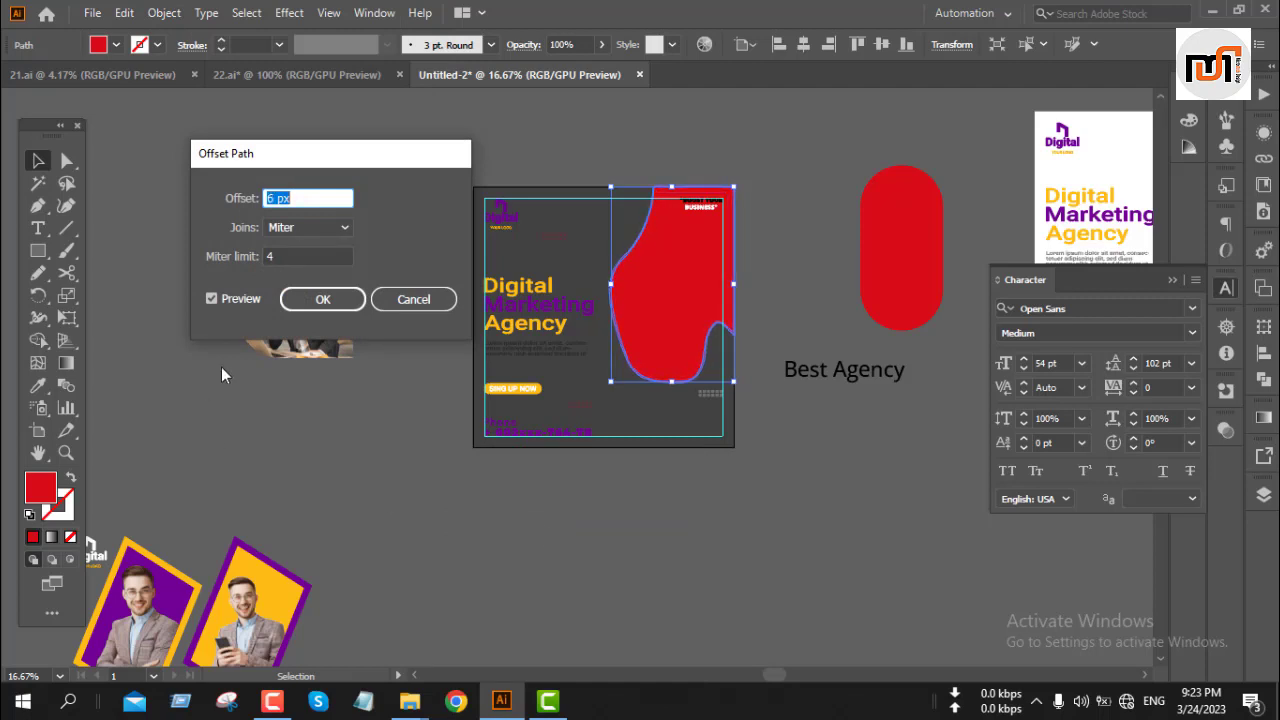
pyautogui.click(302, 304)
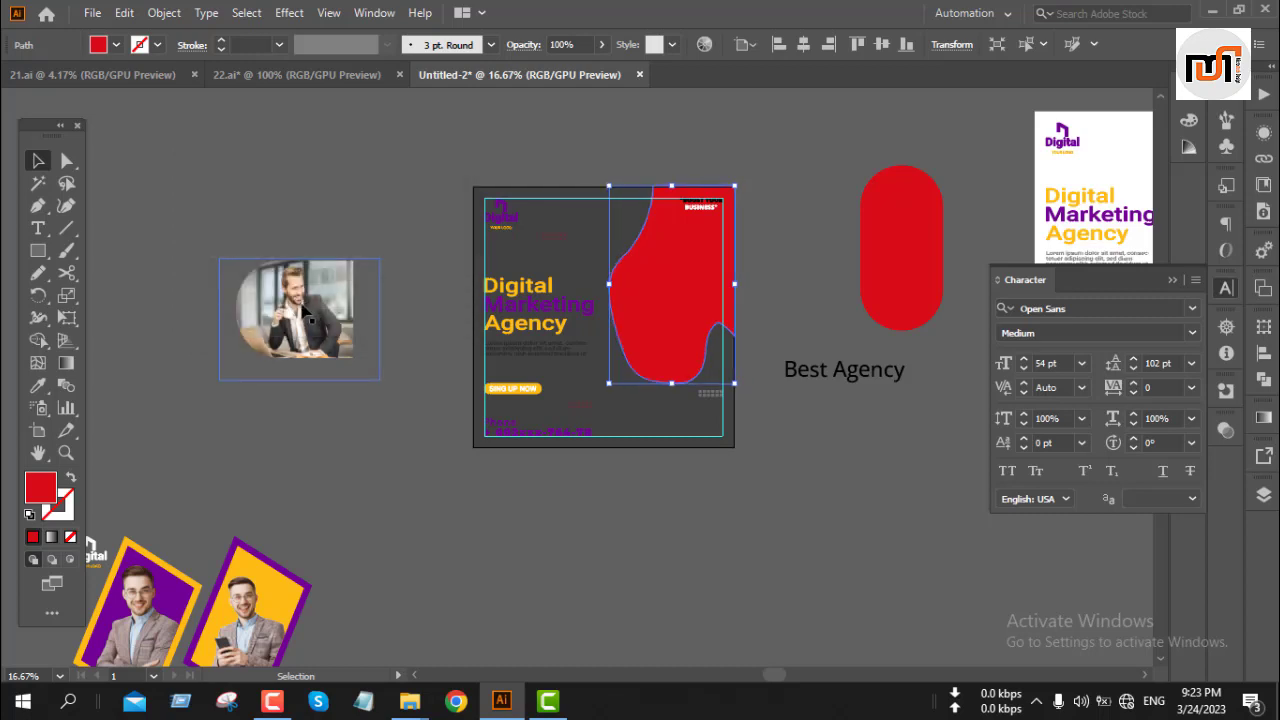
# Step: Fill the offset path with the yellow sampled from the photo card's frame
pyautogui.press('i')
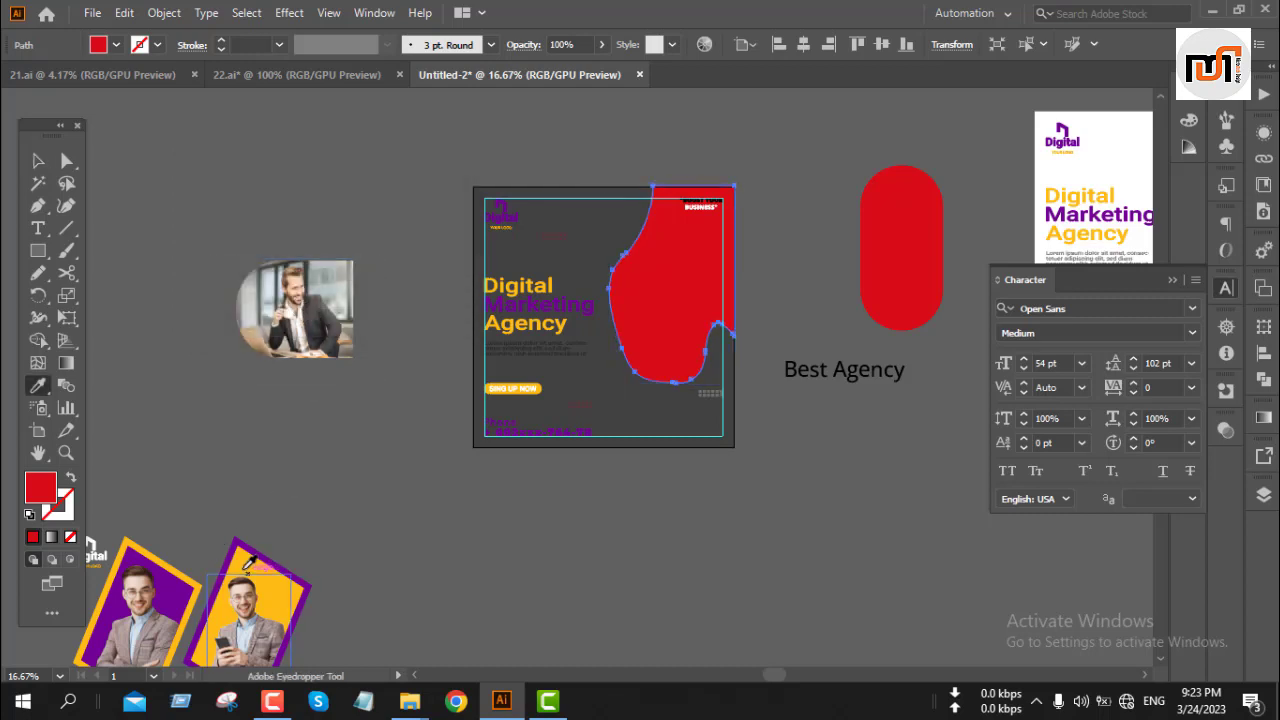
pyautogui.click(244, 558)
pyautogui.press('v')
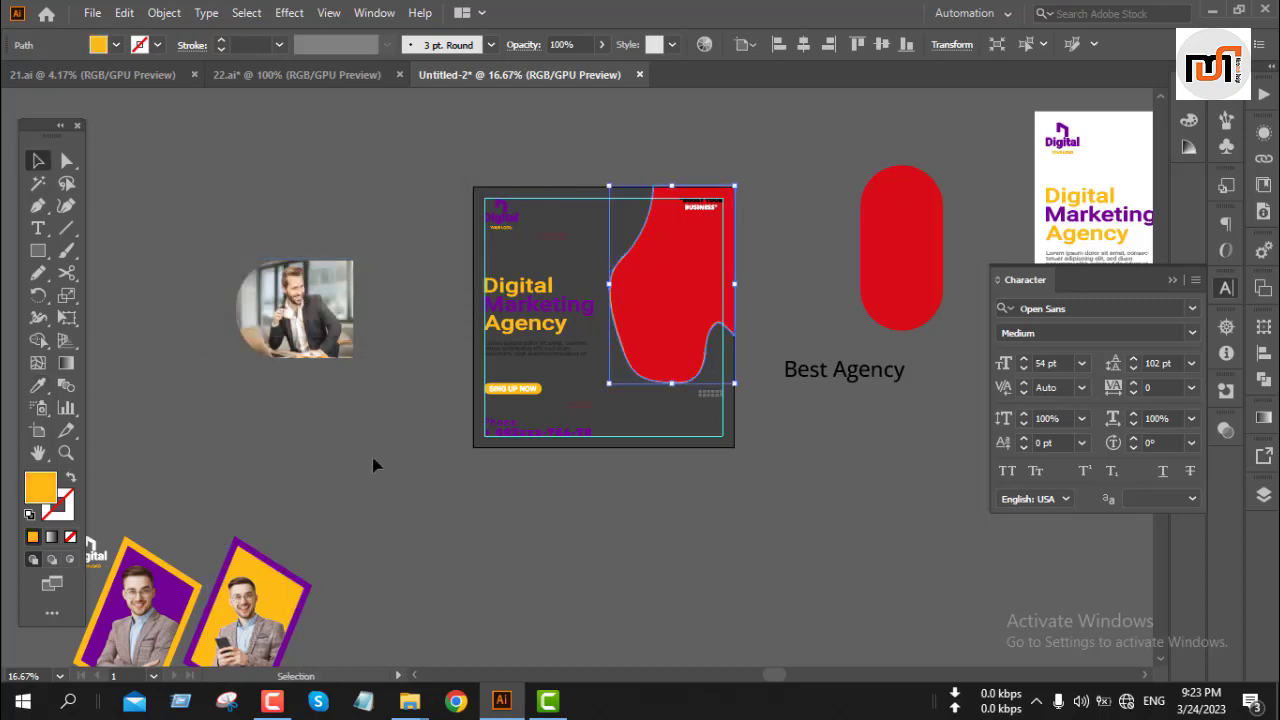
# Step: Use Shape Builder to merge the yellow outline strip along the artboard's top edge into the red blob
pyautogui.click(566, 573)
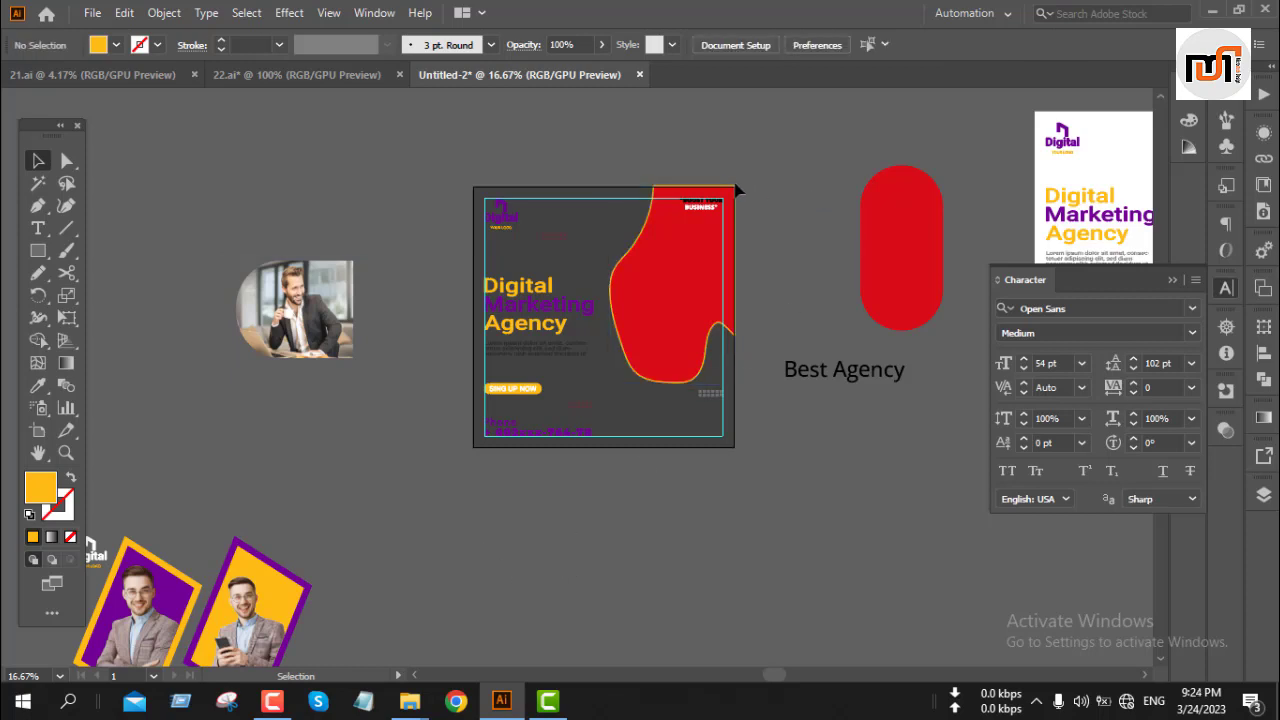
pyautogui.scroll(5, 734, 191)
pyautogui.click(715, 260)
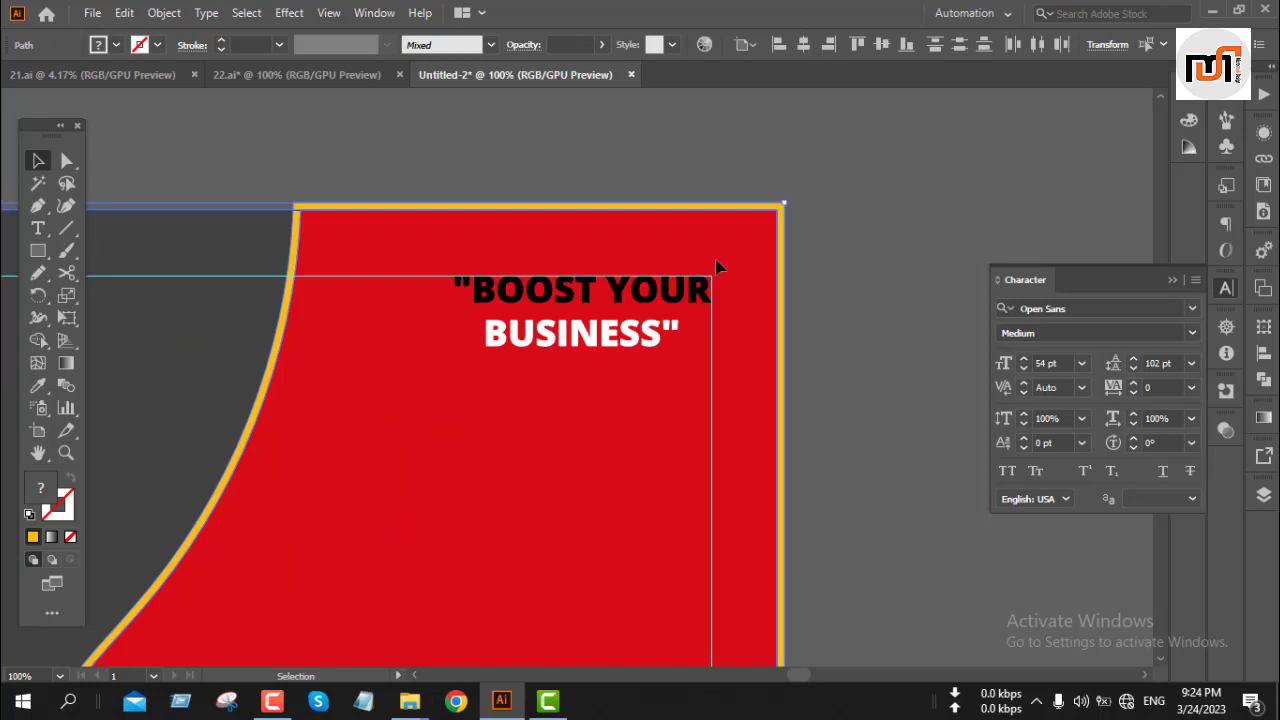
pyautogui.click(38, 342)
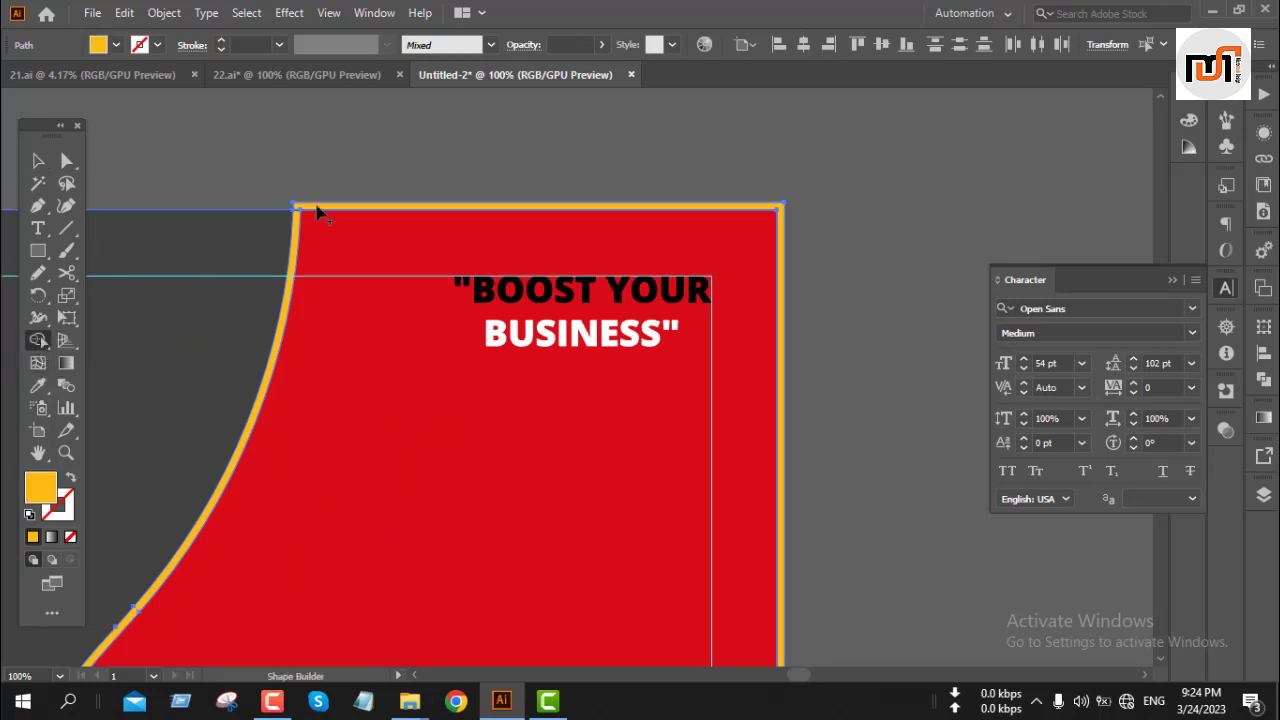
pyautogui.click(413, 210)
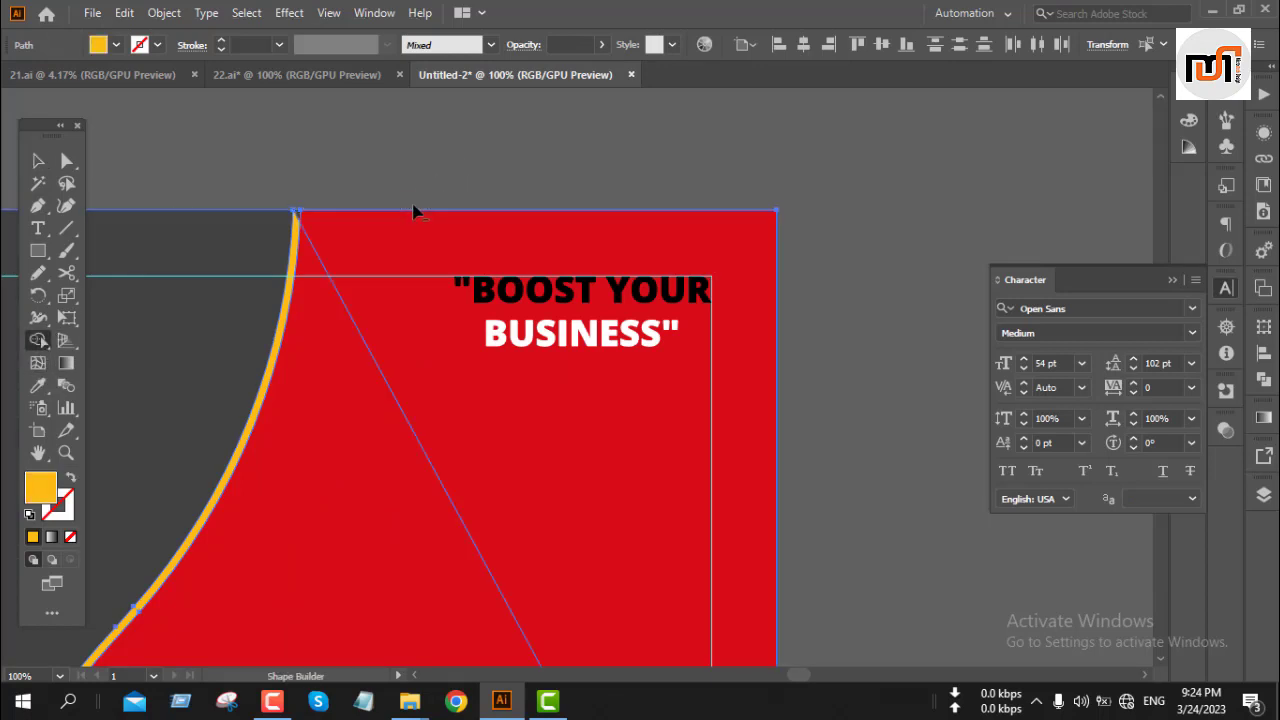
pyautogui.keyDown('alt'); pyautogui.scroll(-4, 415, 203); pyautogui.keyUp('alt')
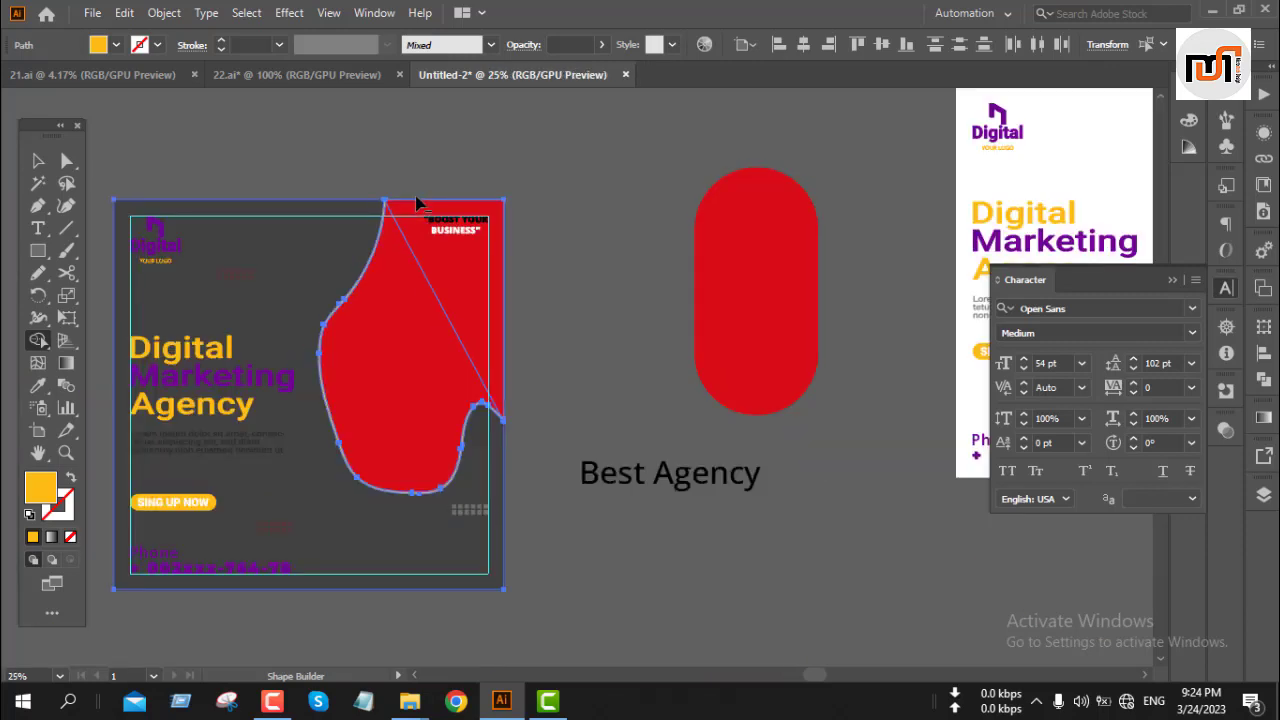
pyautogui.press('v')
pyautogui.click(549, 127)
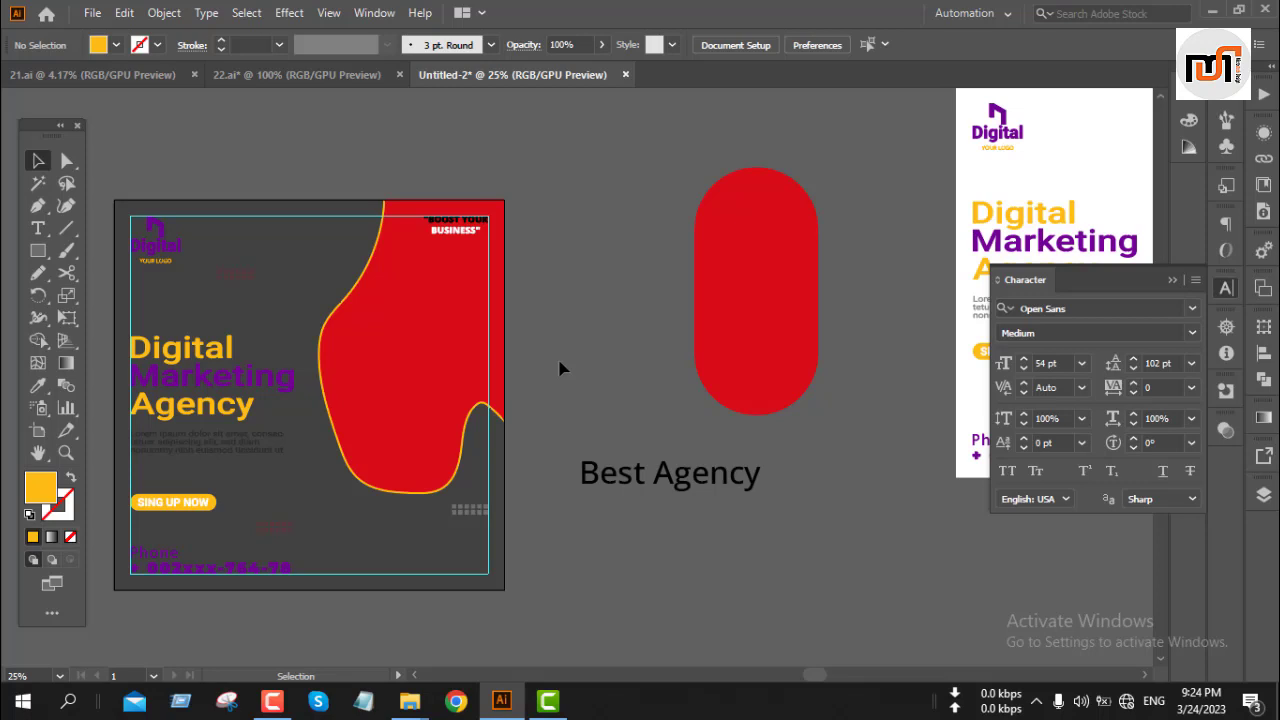
# Step: Change the phone number text group's fill color to white
pyautogui.press('space')
pyautogui.moveTo(280, 283); pyautogui.dragTo(534, 268)
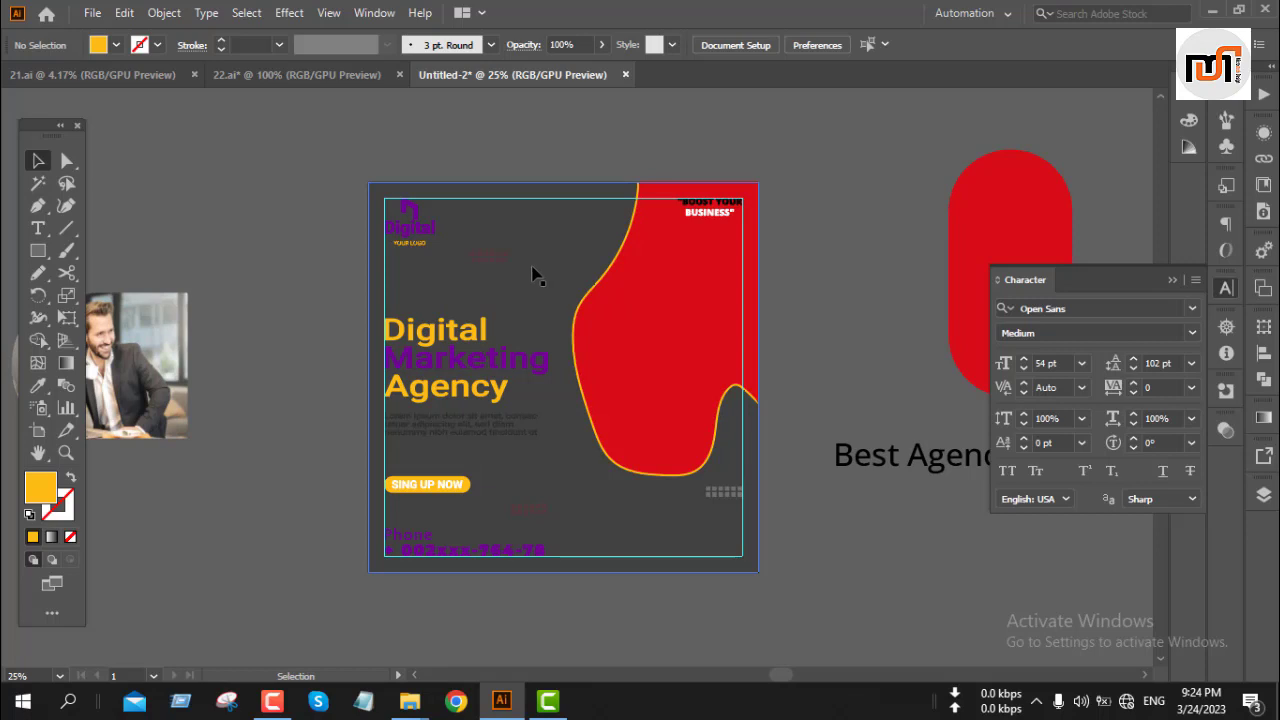
pyautogui.scroll(-1, 533, 275)
pyautogui.scroll(-1, 533, 275)
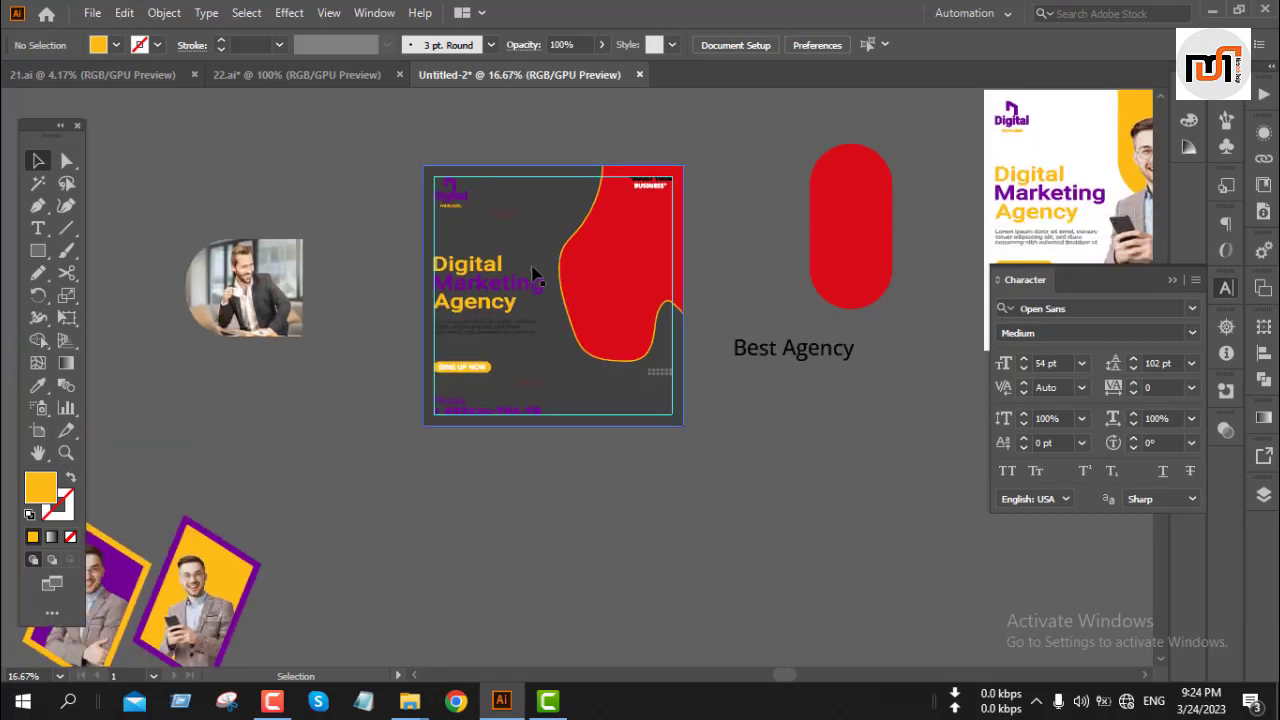
pyautogui.scroll(2, 463, 410)
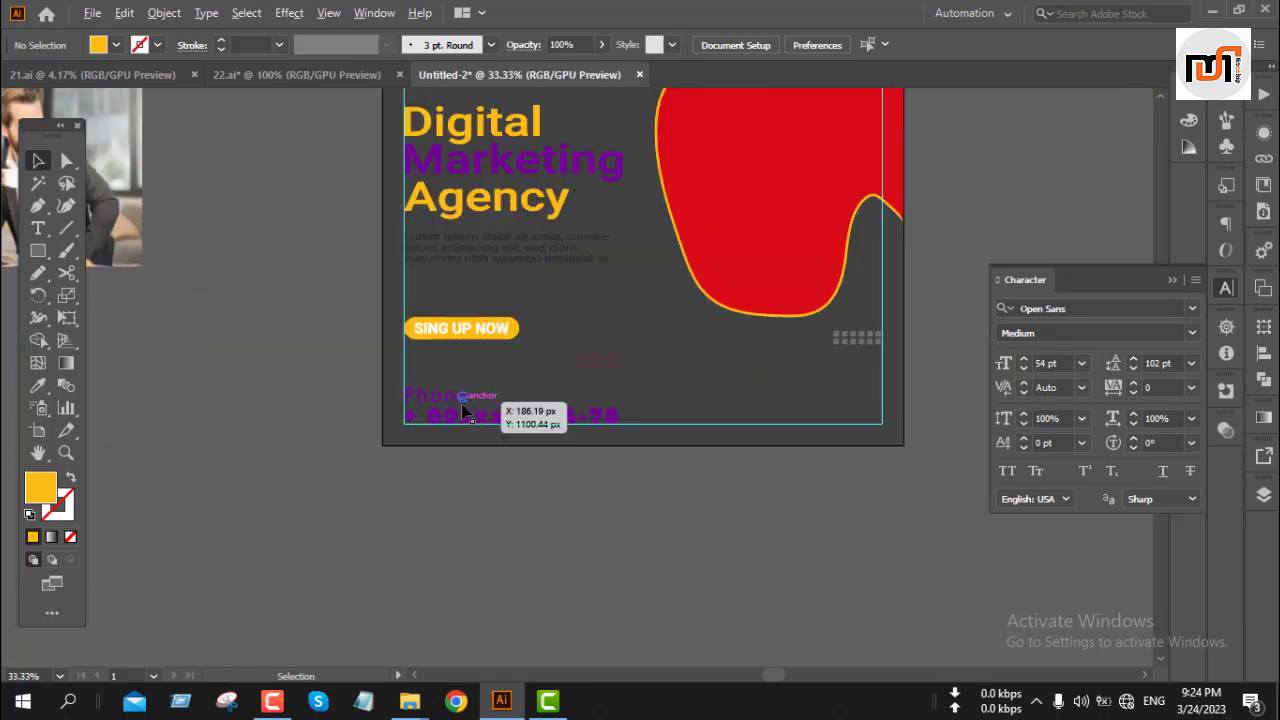
pyautogui.click(455, 420)
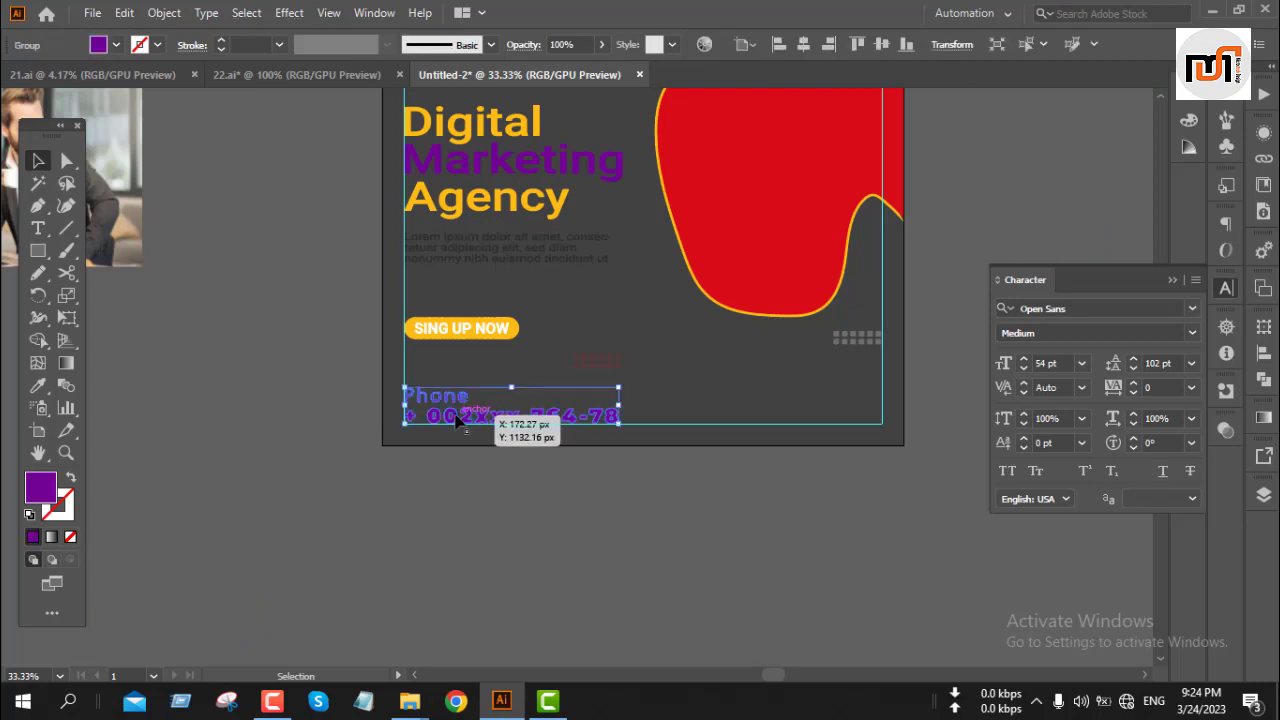
pyautogui.click(116, 45)
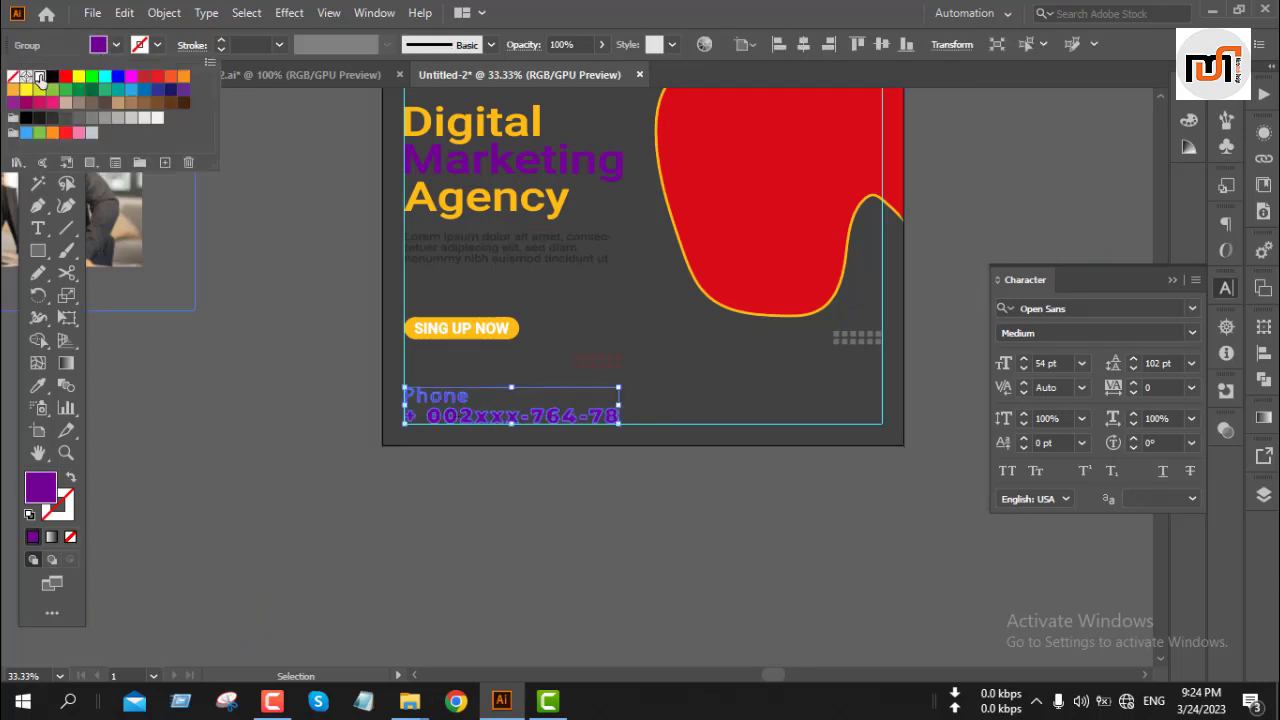
pyautogui.click(41, 80)
pyautogui.click(304, 332)
pyautogui.click(304, 332)
# Step: Ungroup the headline text block and set the "Marketing" line and body paragraph fill to white
pyautogui.scroll(4, 362, 404)
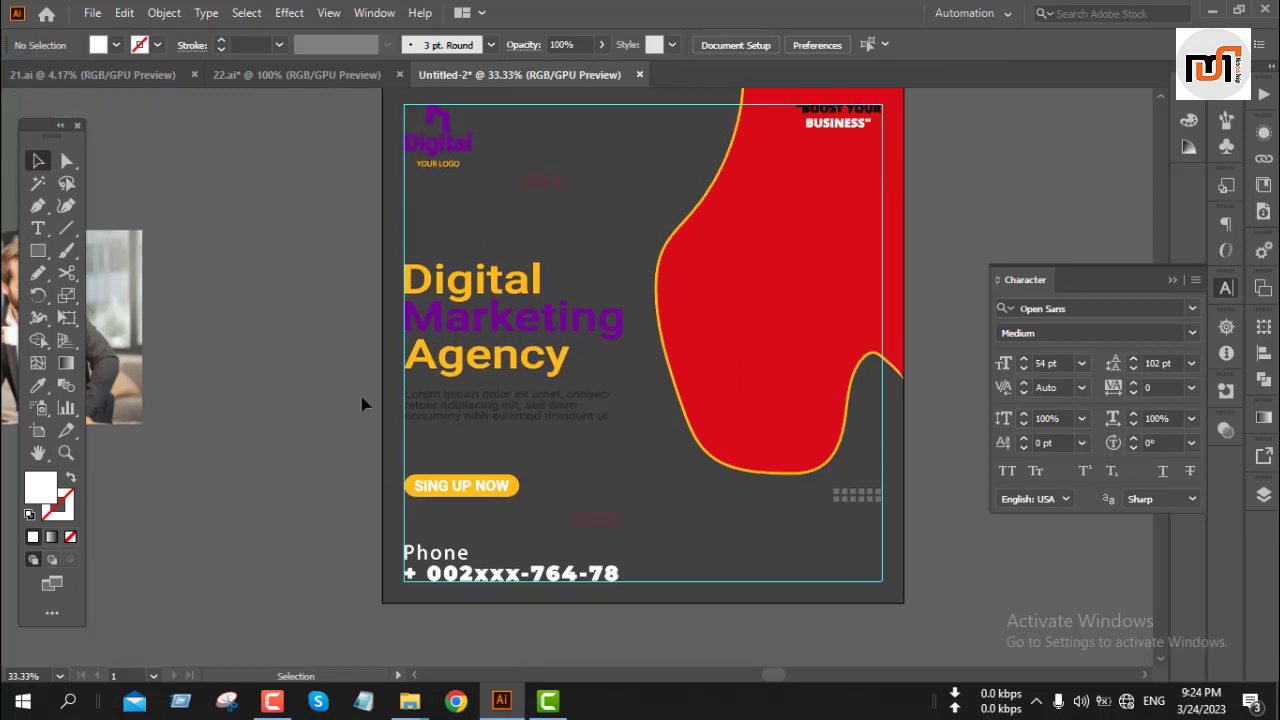
pyautogui.click(499, 325)
pyautogui.rightClick(496, 330)
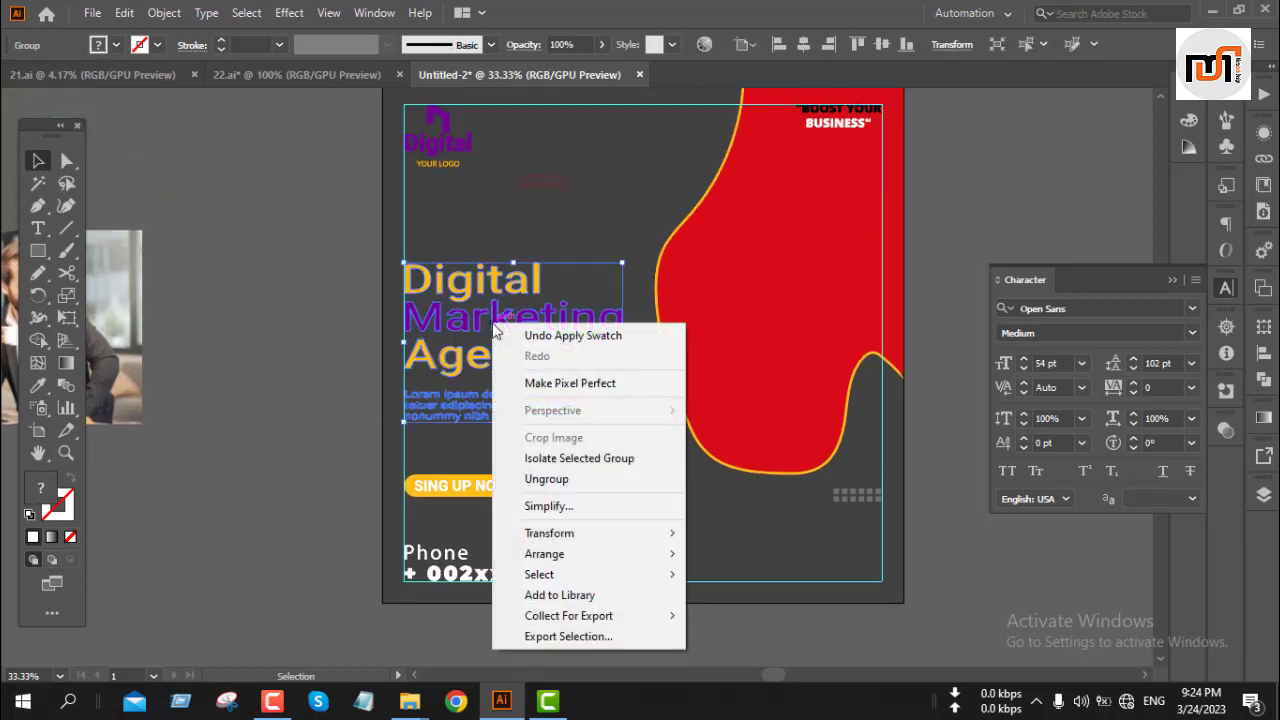
pyautogui.click(543, 479)
pyautogui.click(263, 394)
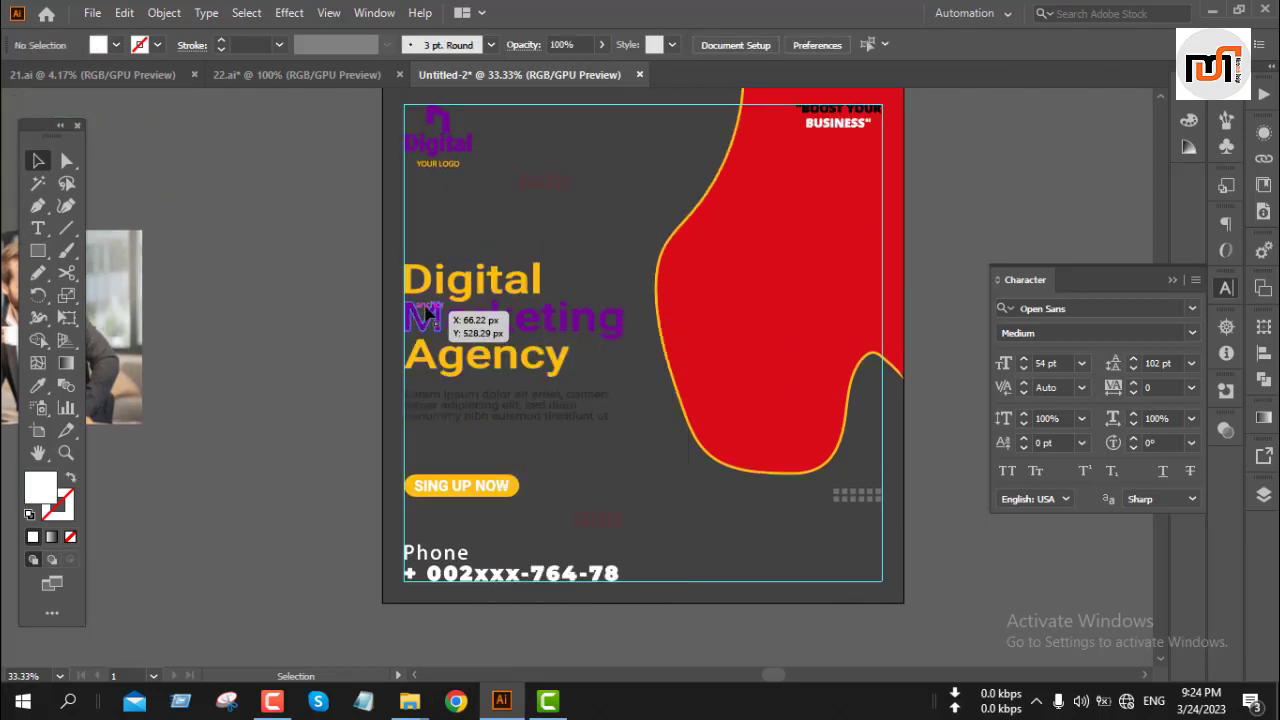
pyautogui.click(426, 314)
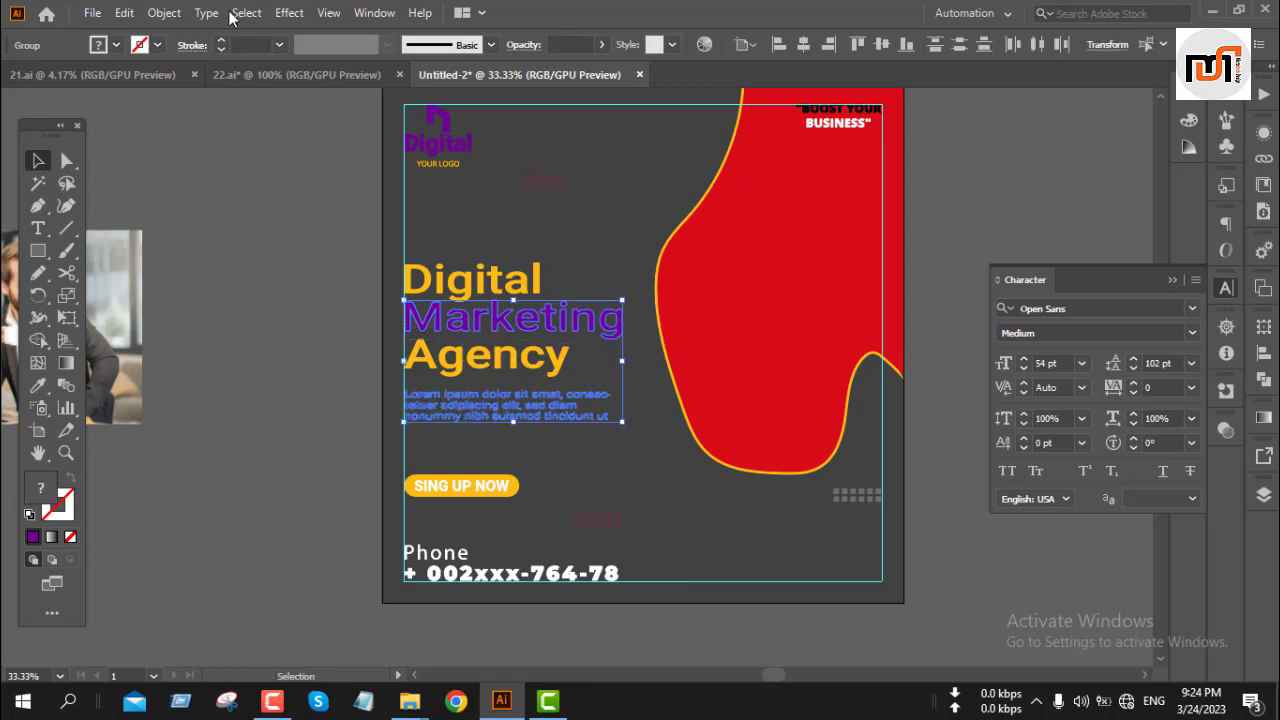
pyautogui.click(115, 45)
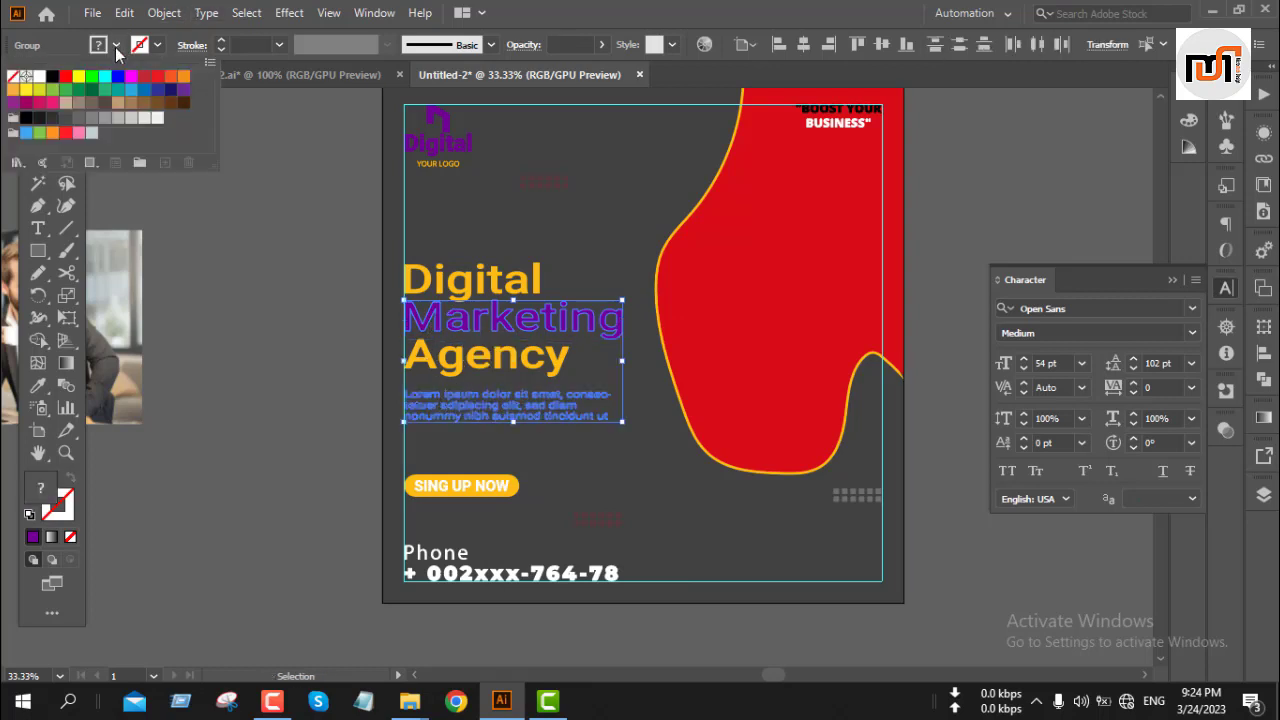
pyautogui.click(40, 77)
pyautogui.click(284, 283)
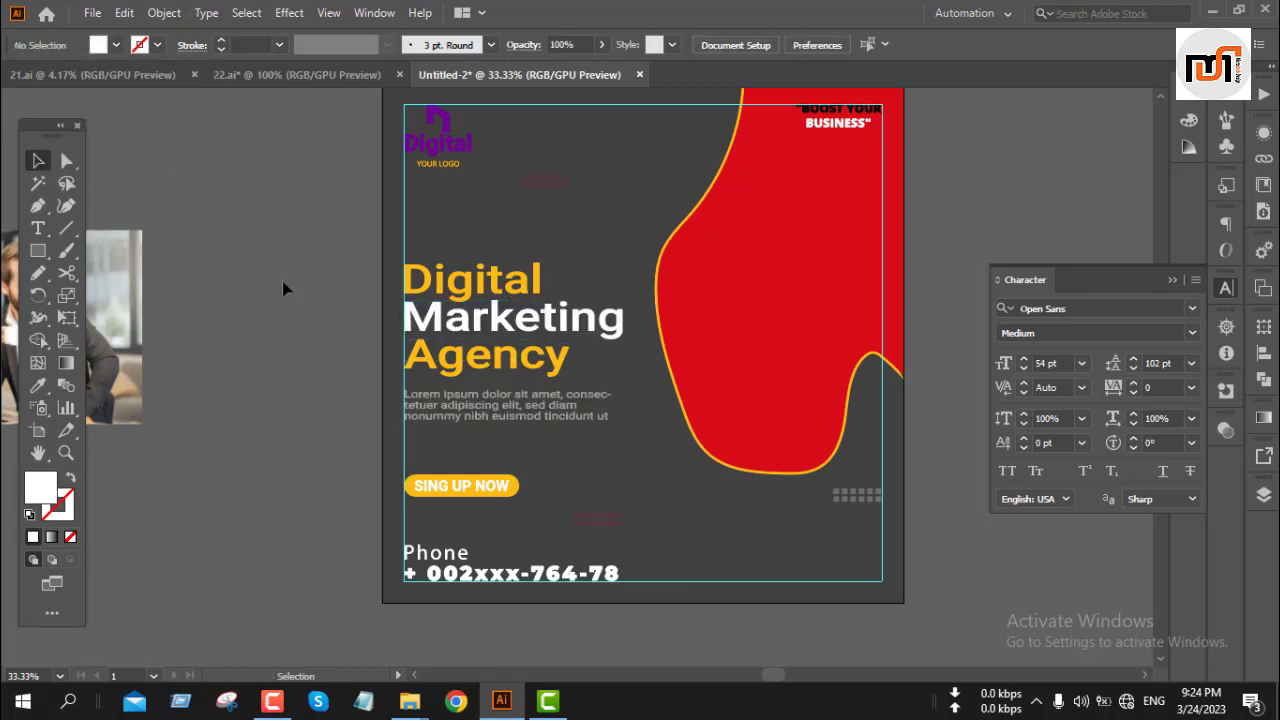
# Step: Ungroup the logo and set the "Digital" logo mark and text fill to white
pyautogui.scroll(3, 284, 283)
pyautogui.click(450, 256)
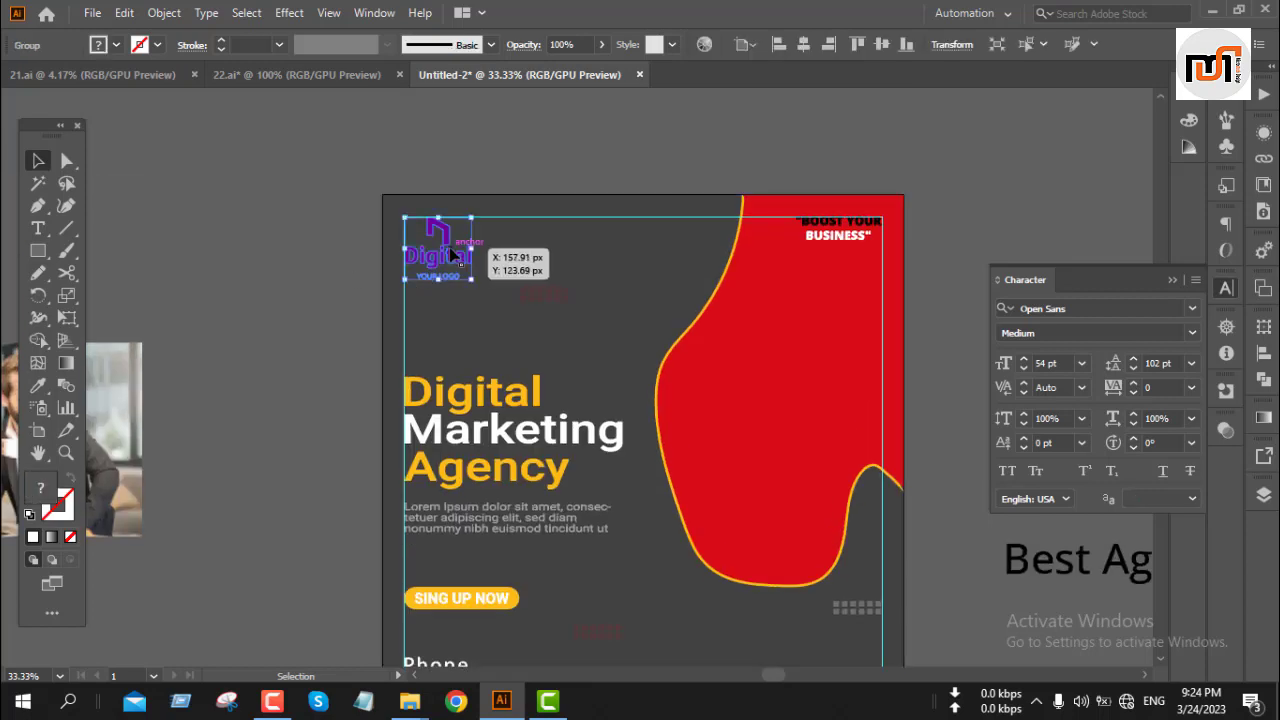
pyautogui.rightClick(450, 256)
pyautogui.click(505, 406)
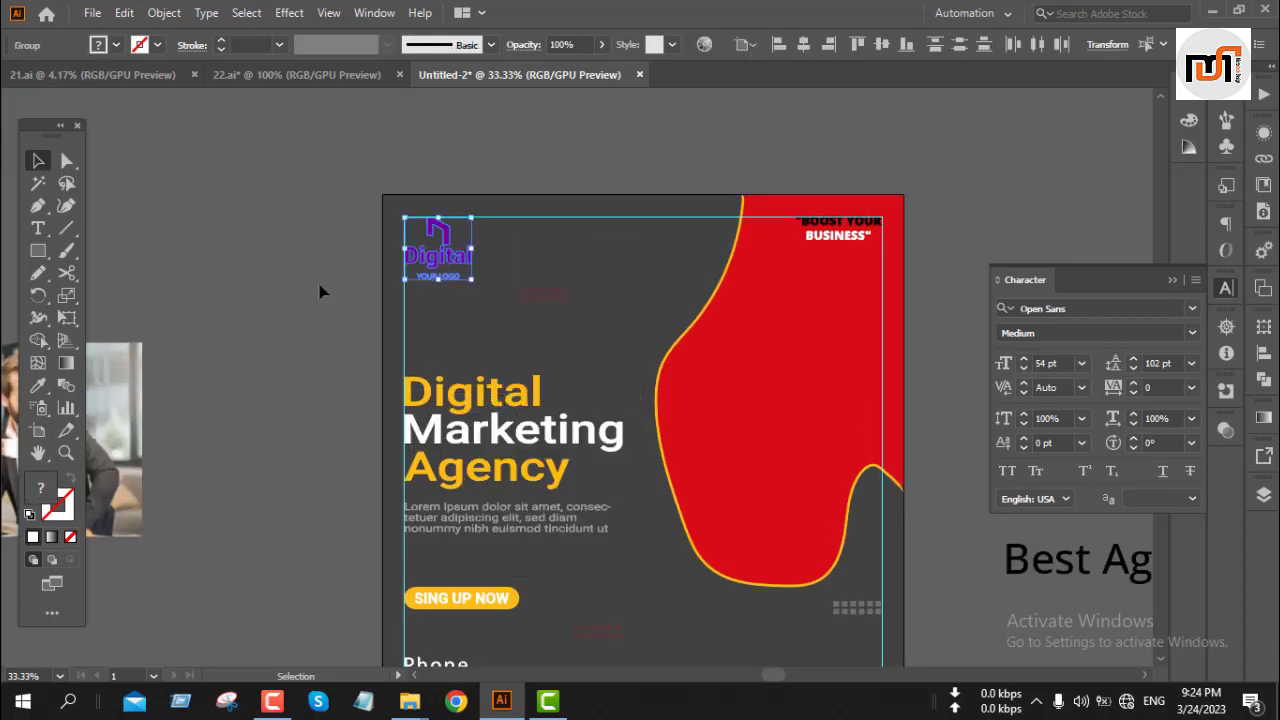
pyautogui.click(320, 291)
pyautogui.click(434, 261)
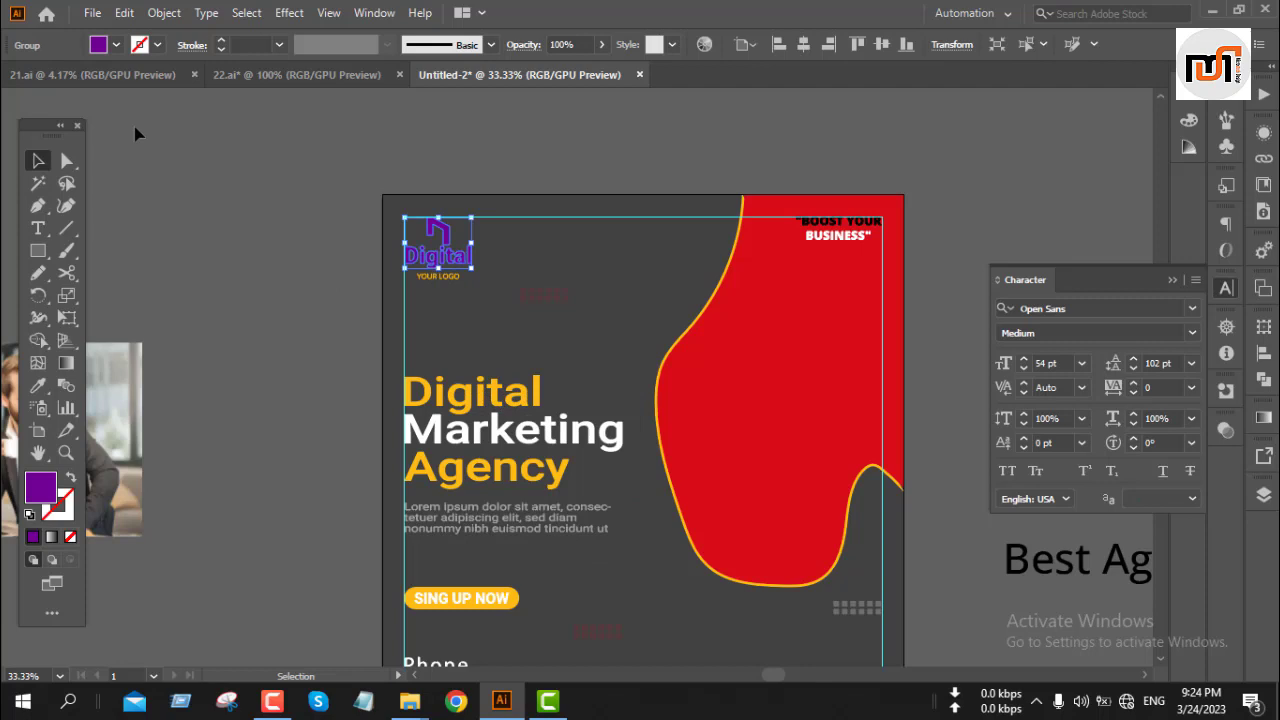
pyautogui.click(116, 45)
pyautogui.click(40, 76)
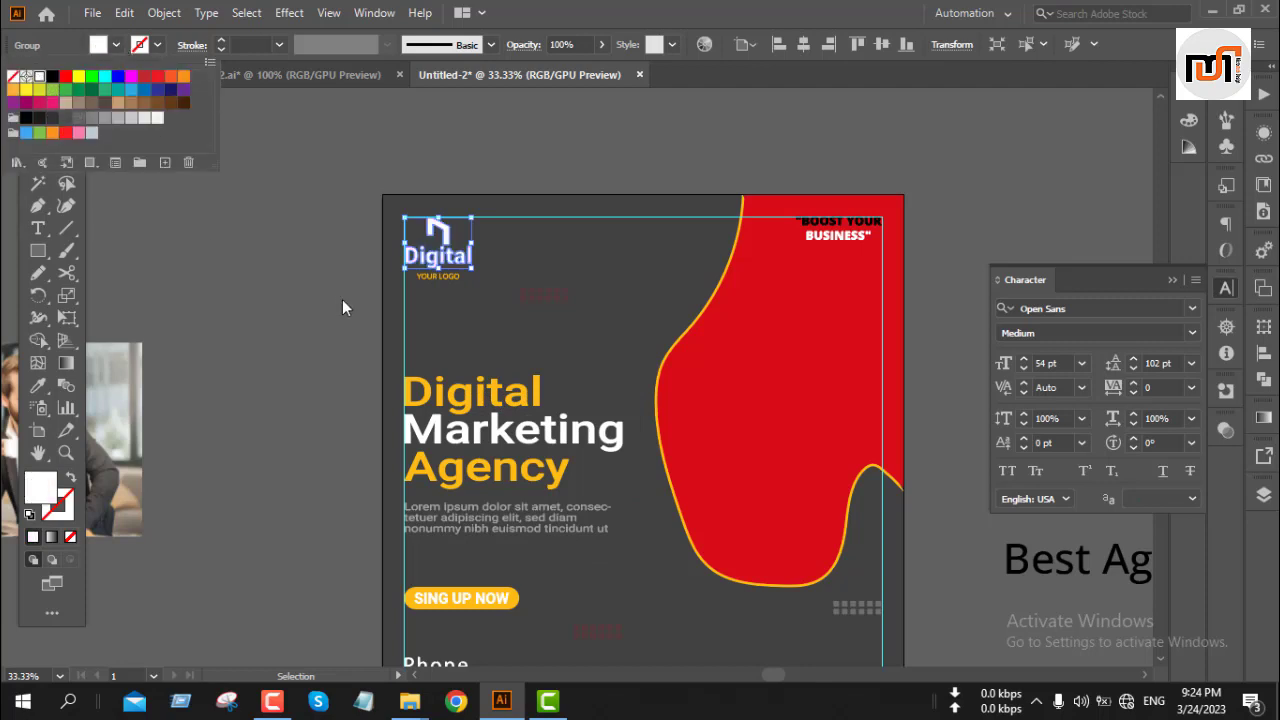
pyautogui.click(342, 300)
pyautogui.click(342, 300)
# Step: Examine the reference post design in the 22.ai document, then return to the working document
pyautogui.scroll(-2, 342, 300)
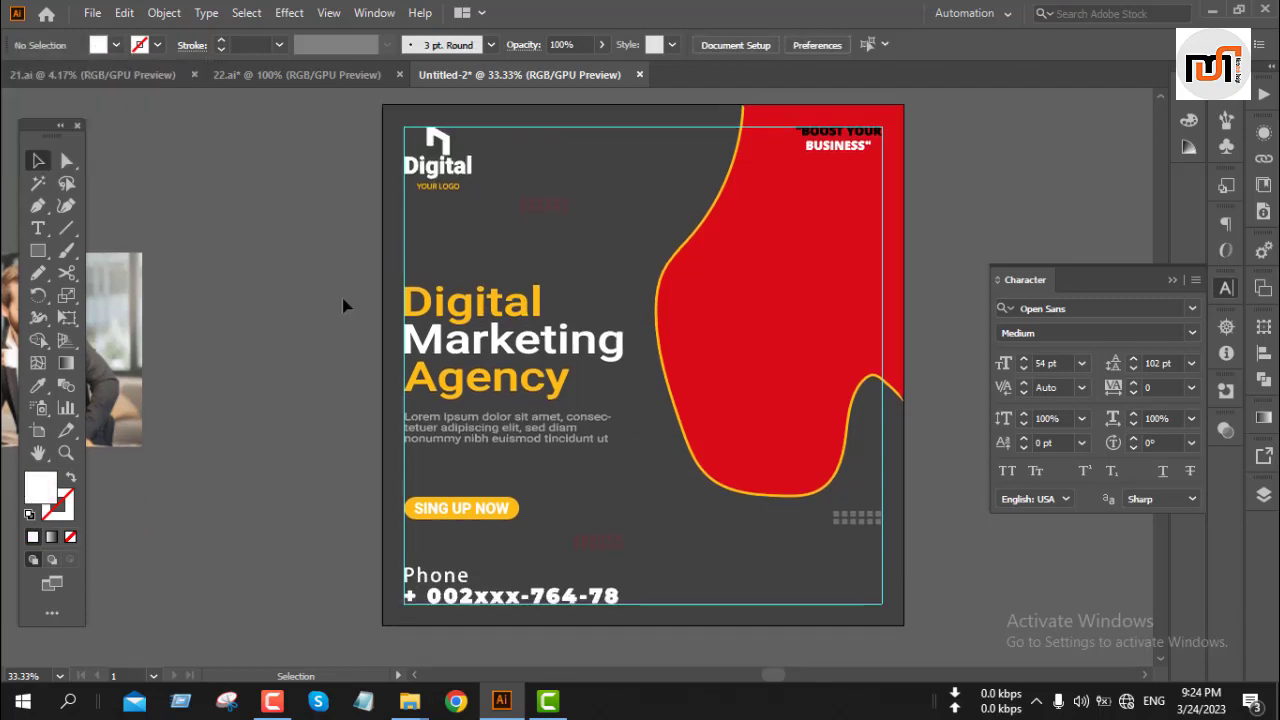
pyautogui.click(247, 74)
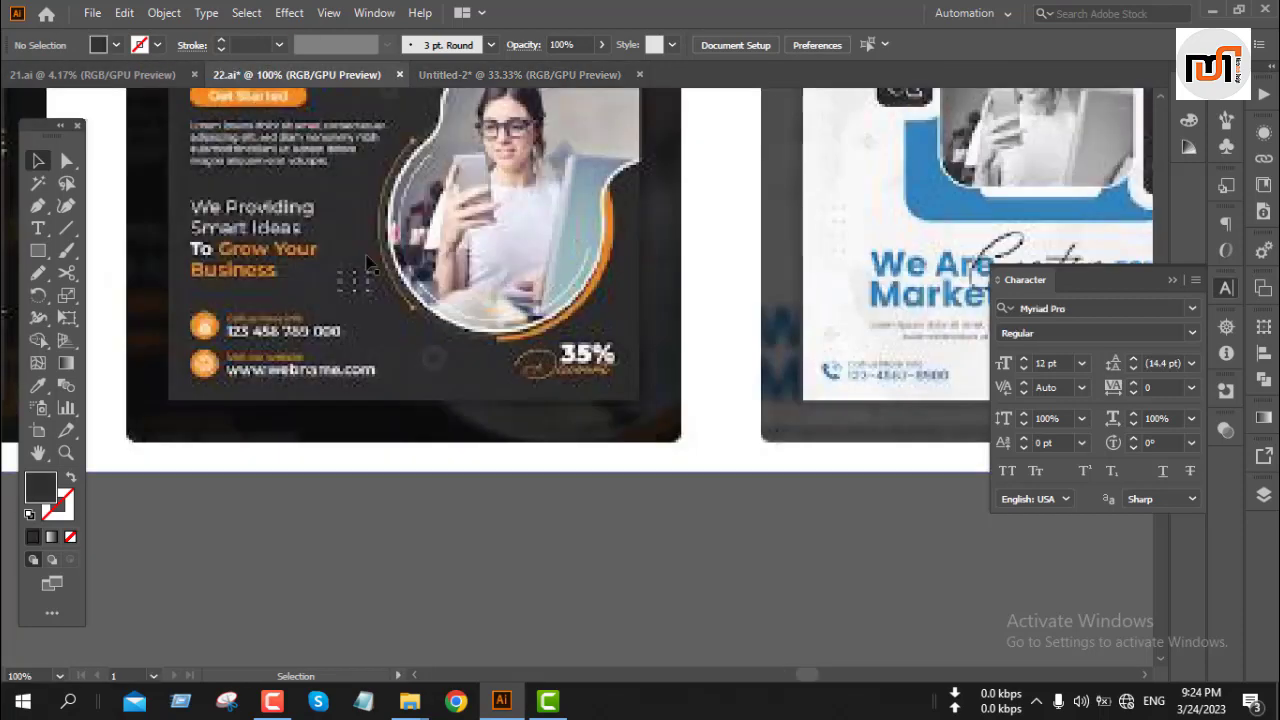
pyautogui.scroll(3, 367, 263)
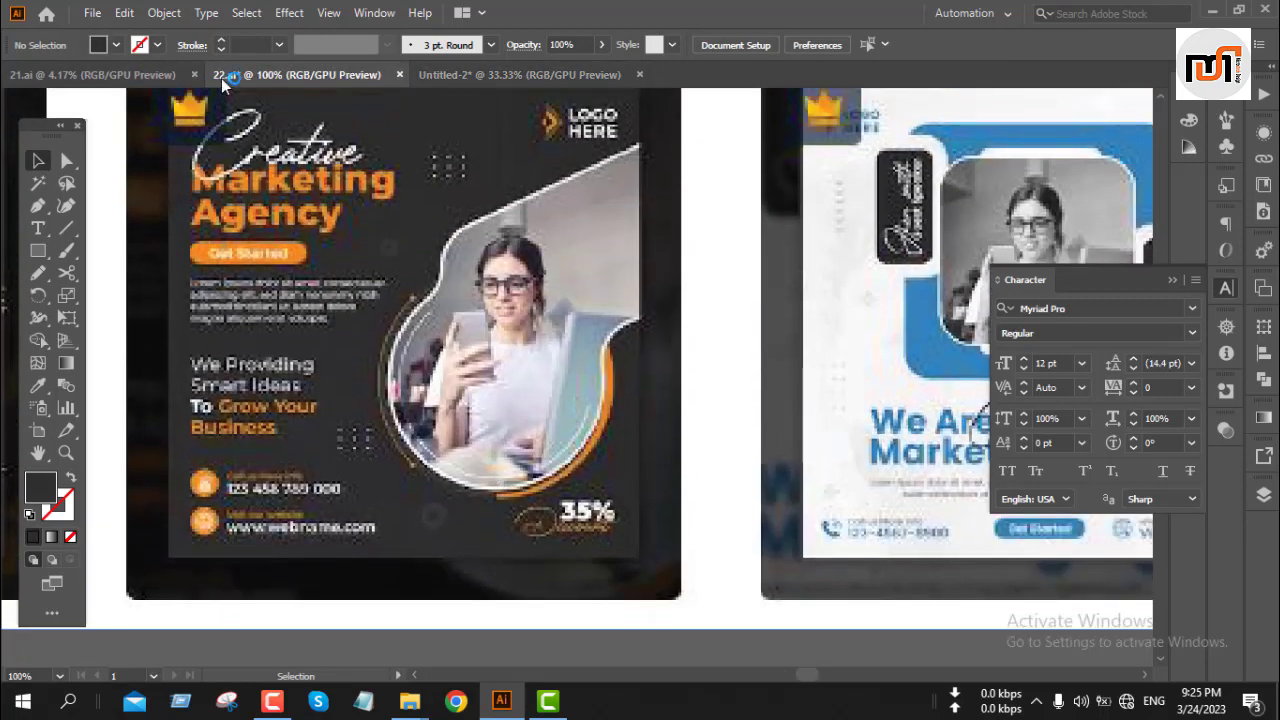
pyautogui.click(529, 72)
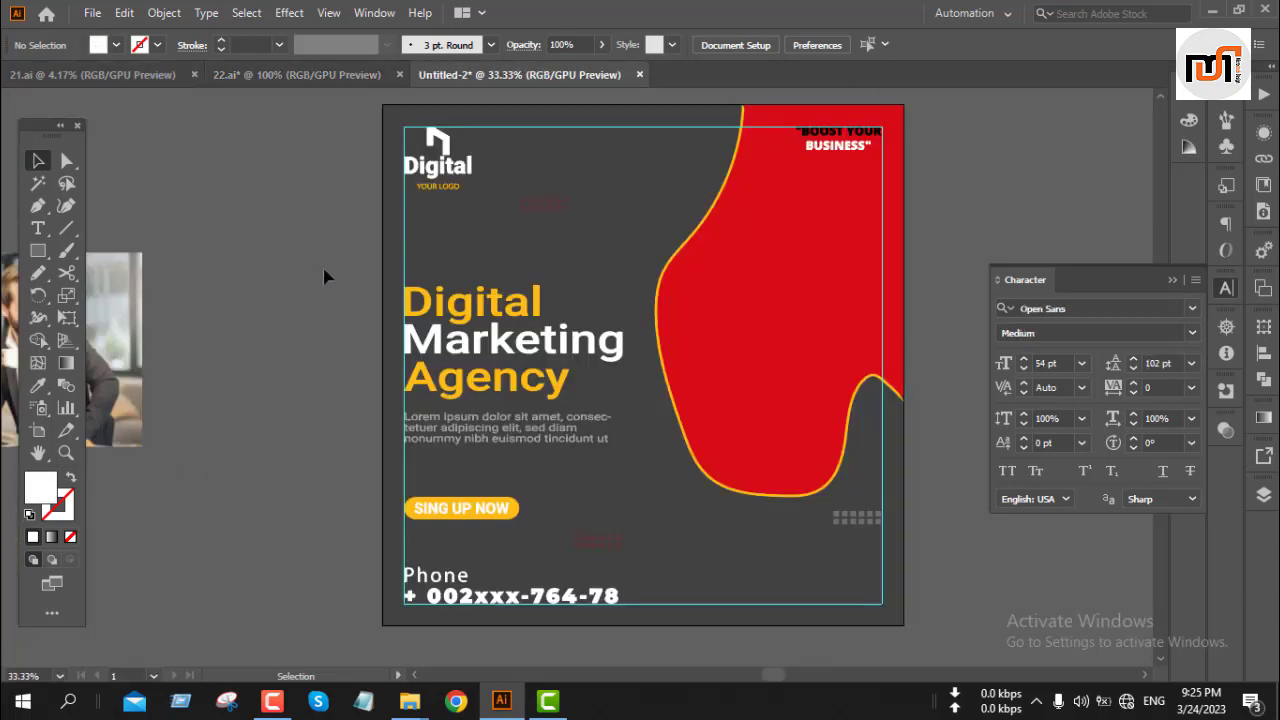
pyautogui.scroll(-1, 324, 276)
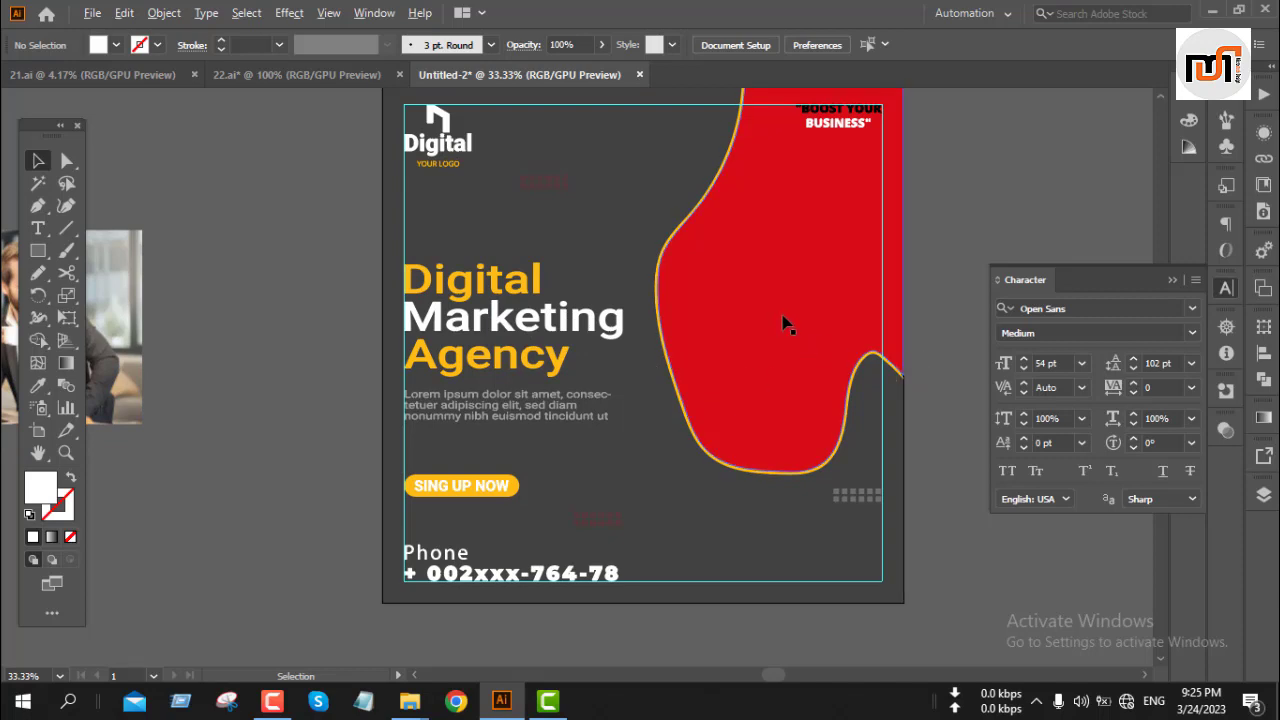
pyautogui.keyDown('alt'); pyautogui.scroll(-1, 785, 323); pyautogui.keyUp('alt')
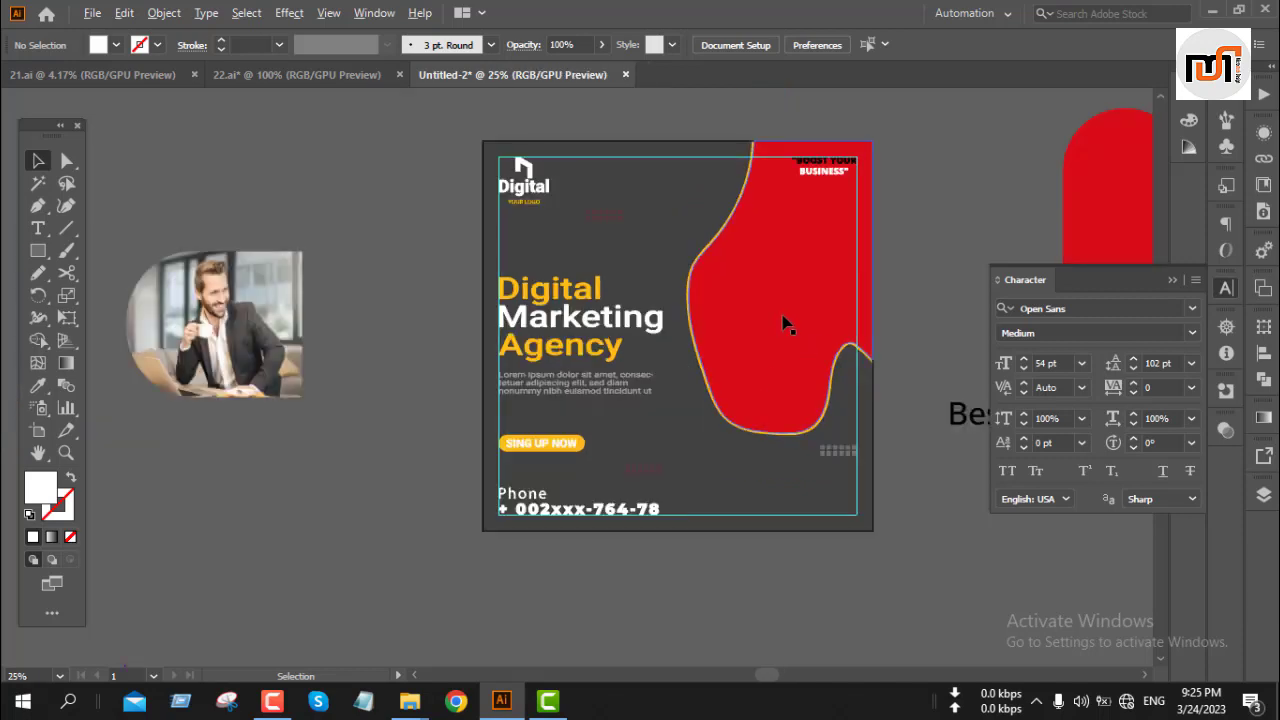
# Step: Paste a copy of the businessman photo and move it to the artboard's top-right corner
pyautogui.press('a')
pyautogui.click(165, 347)
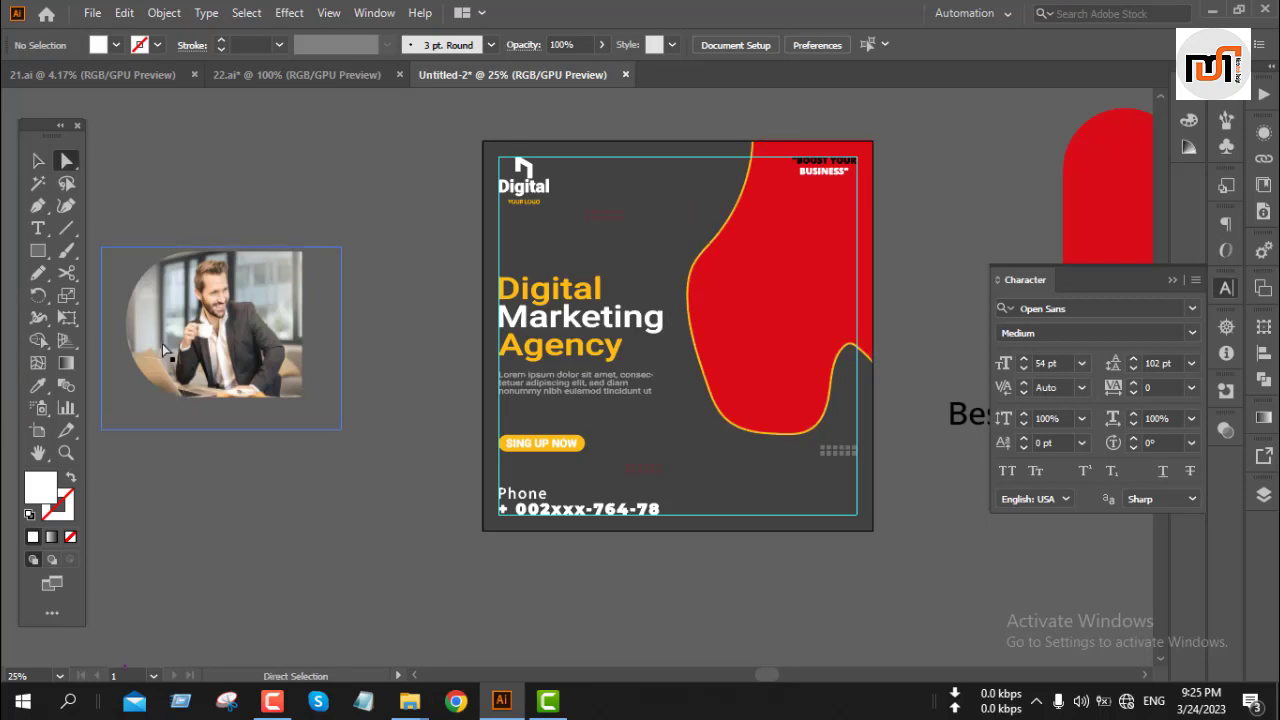
pyautogui.press('v')
pyautogui.hotkey('ctrl', 'v')
pyautogui.press('a')
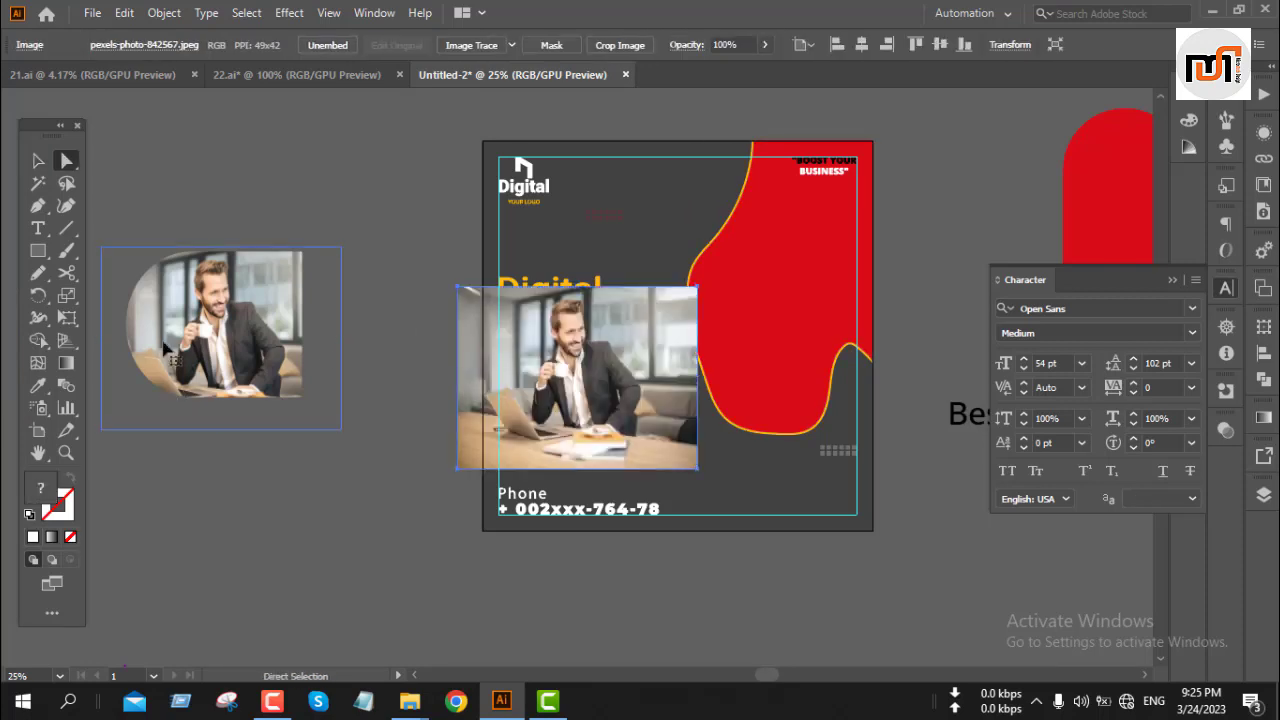
pyautogui.press('v')
pyautogui.moveTo(619, 431); pyautogui.dragTo(837, 284)
# Step: Enlarge the pasted photo so it covers the red blob area
pyautogui.scroll(-1, 737, 307)
pyautogui.press('space')
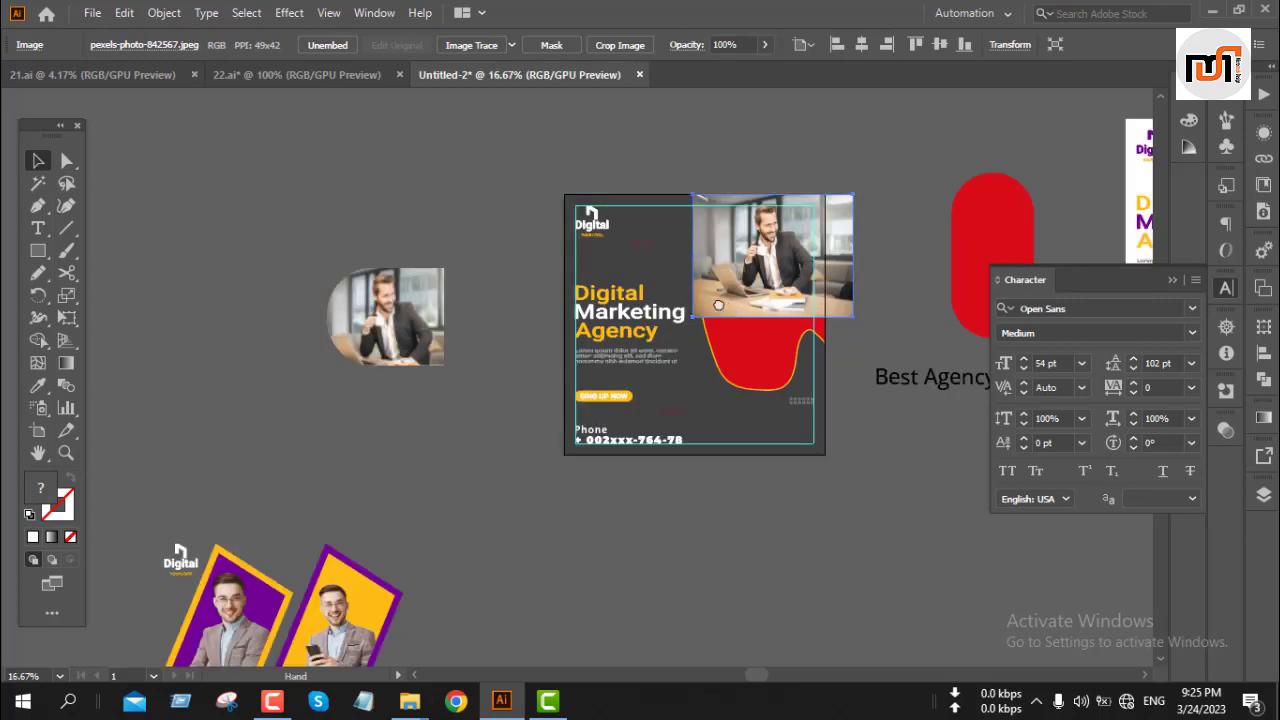
pyautogui.moveTo(736, 309); pyautogui.dragTo(575, 275)
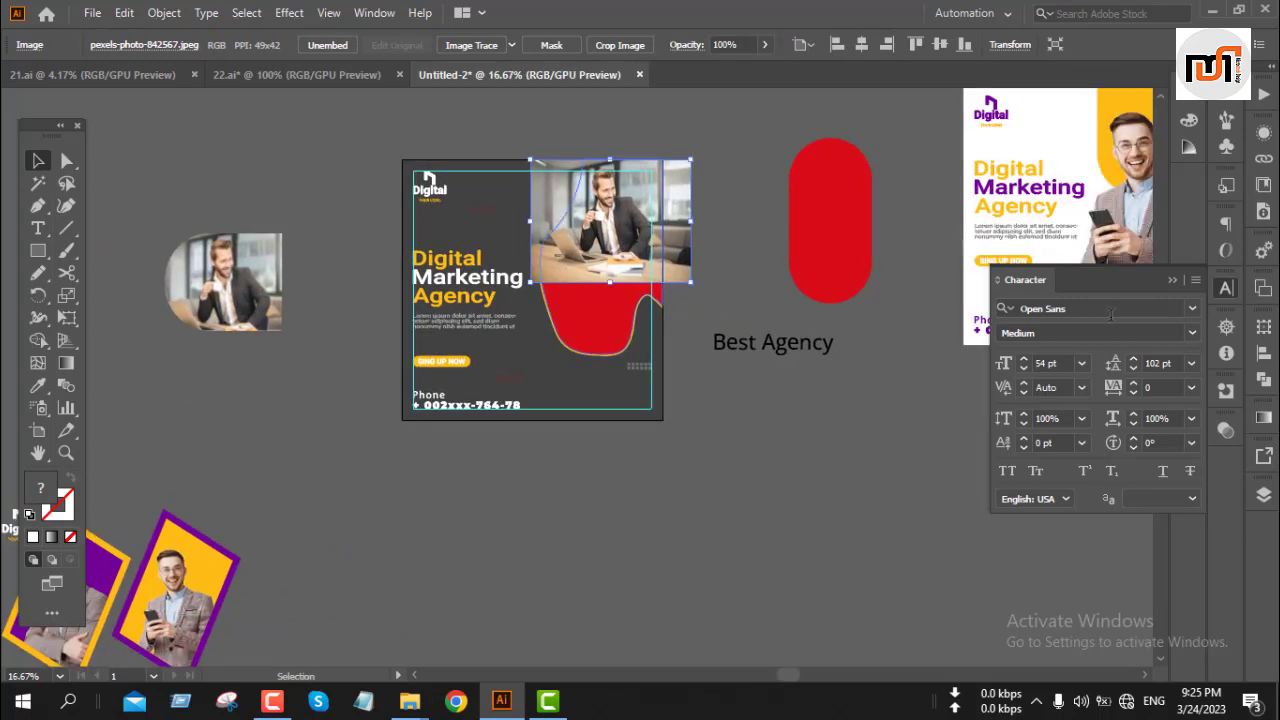
pyautogui.click(1170, 280)
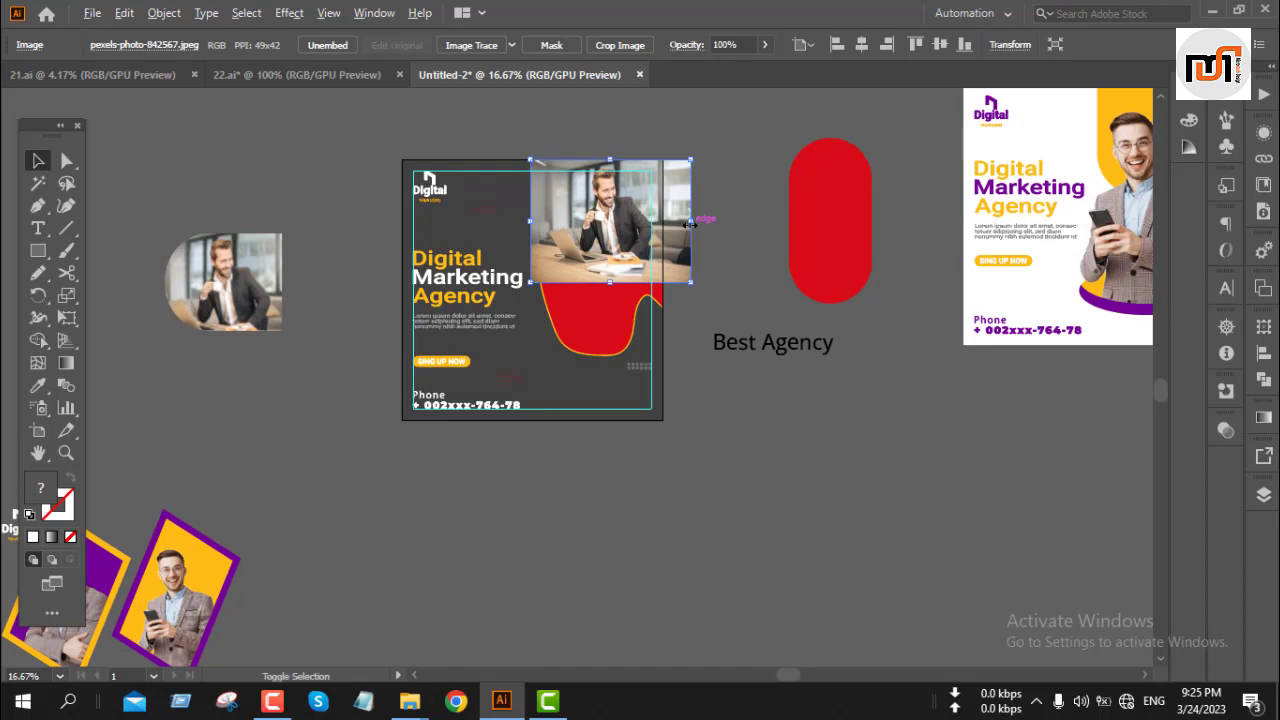
pyautogui.moveTo(690, 225); pyautogui.dragTo(712, 281)
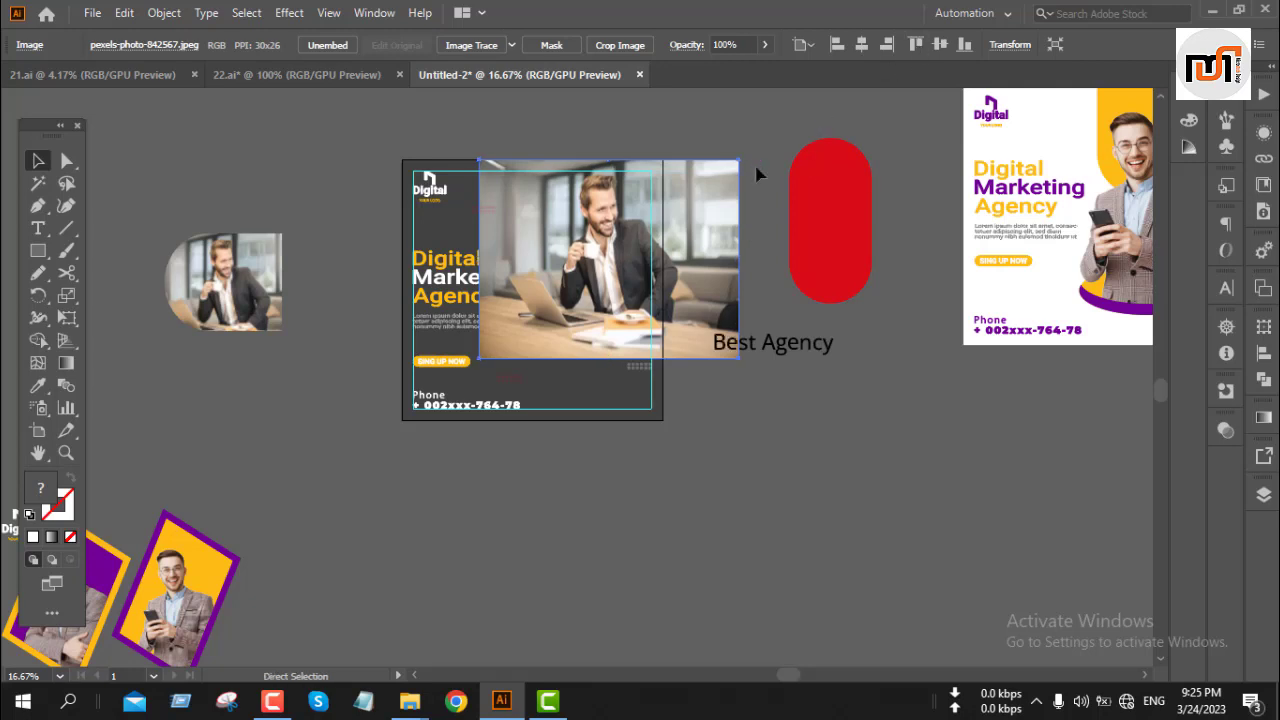
# Step: Adjust the photo's stacking order so it sits just beneath the red blob
pyautogui.hotkey('ctrl', '[')
pyautogui.hotkey('ctrl', '[')
pyautogui.hotkey('ctrl', '[')
pyautogui.hotkey('ctrl', '[')
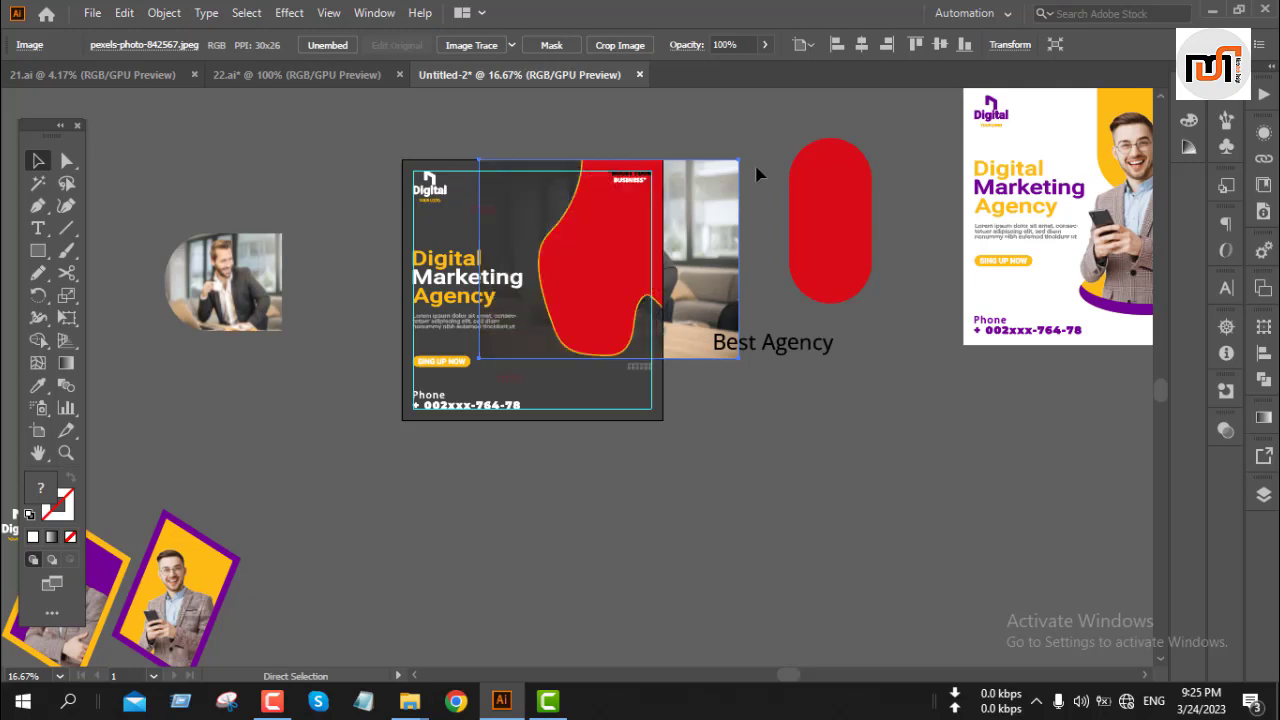
pyautogui.hotkey('ctrl', ']')
pyautogui.hotkey('ctrl', ']')
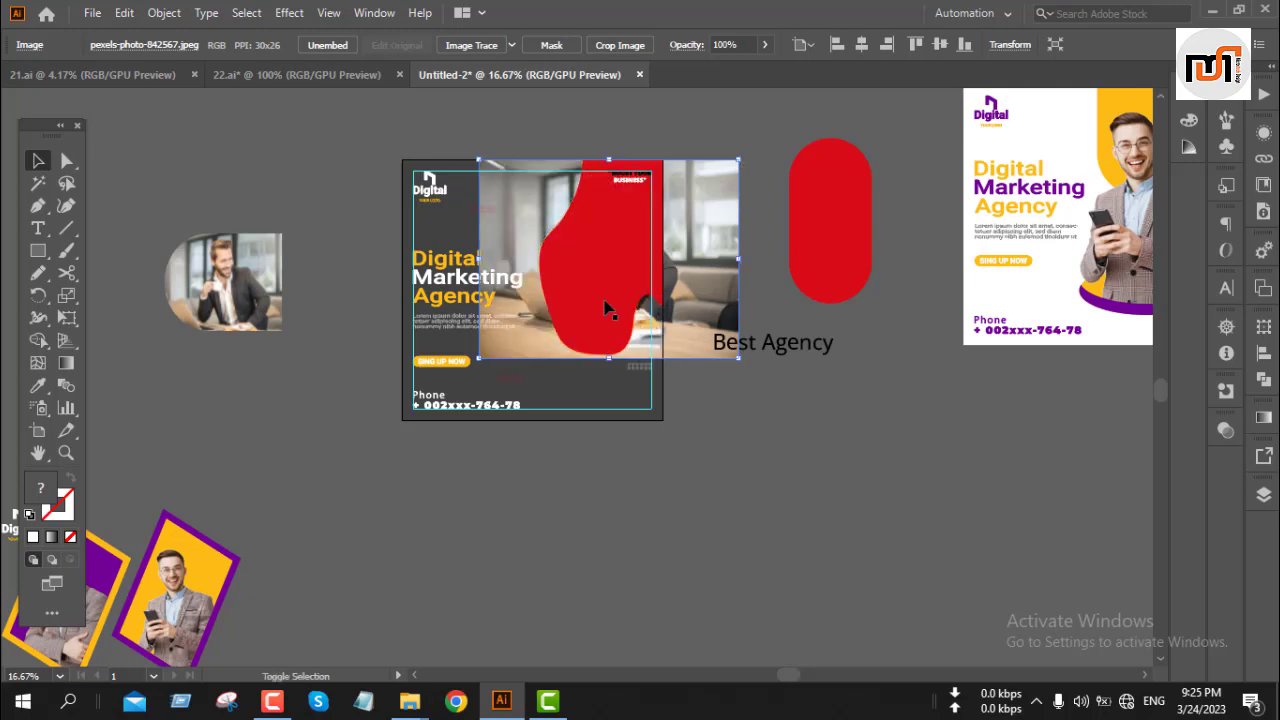
# Step: Clip the businessman photo inside the red blob shape with a clipping mask
pyautogui.keyDown('shift'); pyautogui.click(566, 244); pyautogui.keyUp('shift')
pyautogui.rightClick(566, 244)
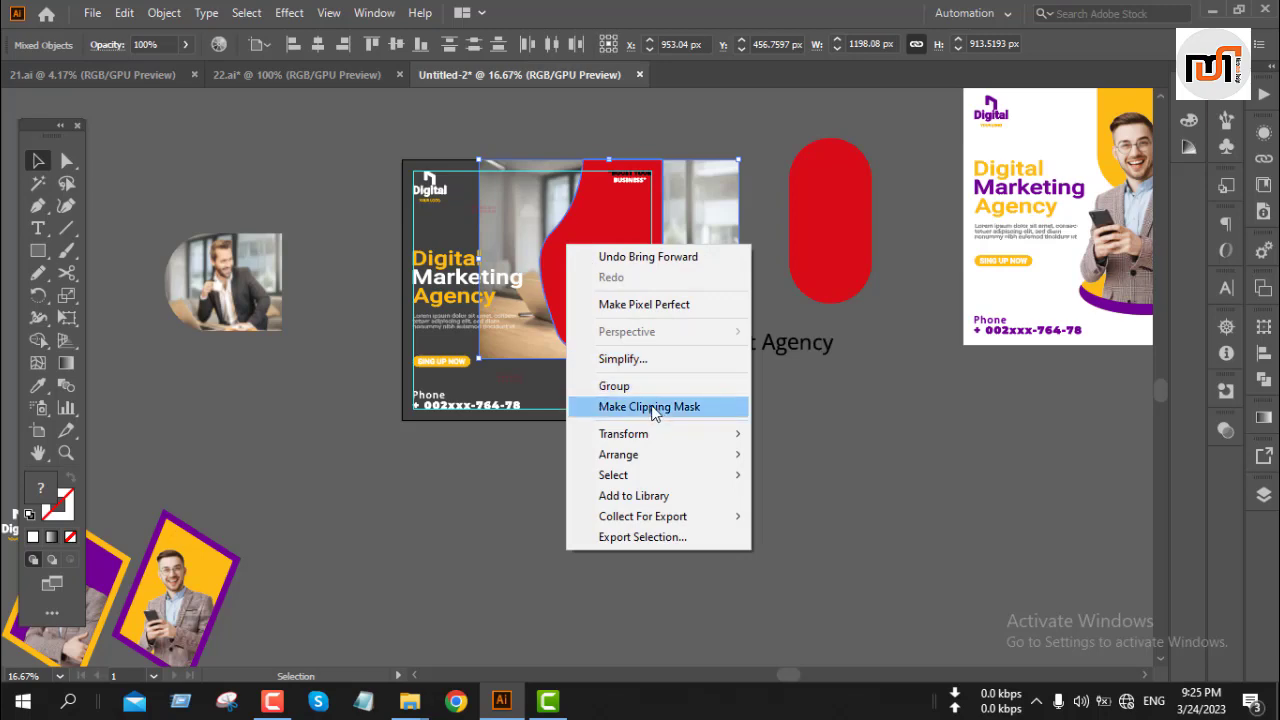
pyautogui.click(649, 406)
pyautogui.click(757, 257)
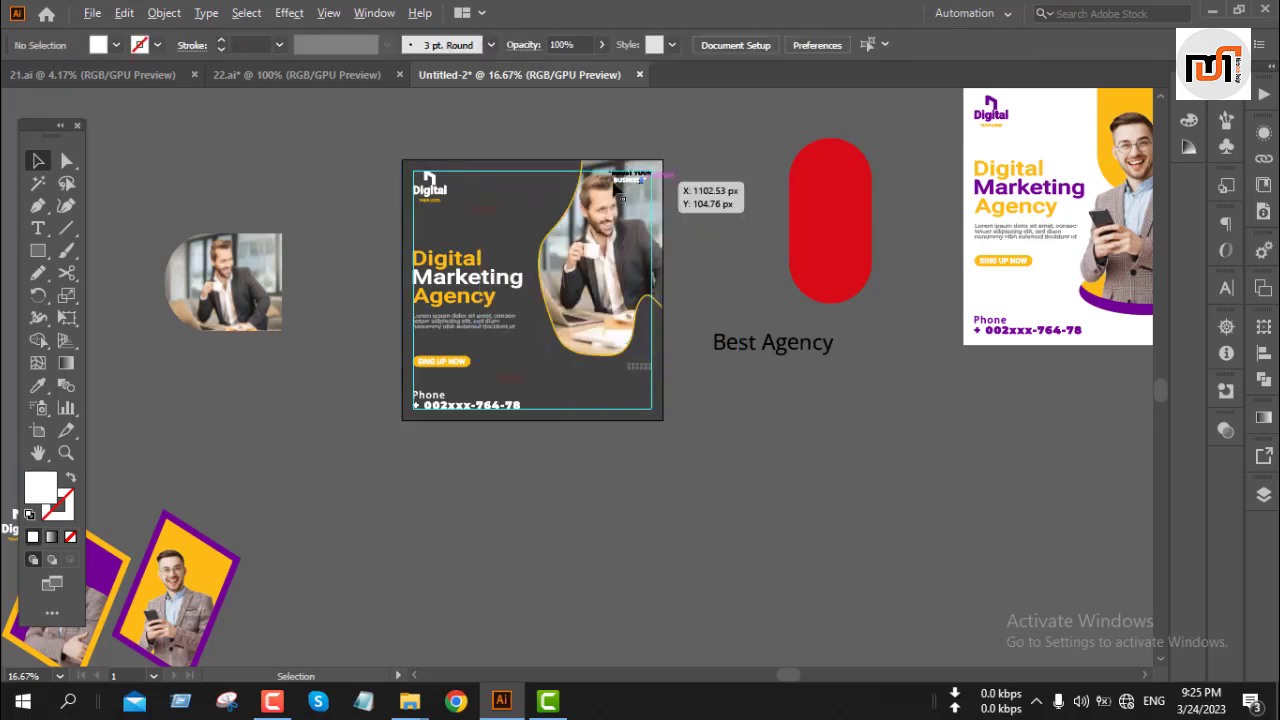
# Step: Select the headline, body text and Sign Up button together and nudge them upward
pyautogui.scroll(4, 617, 178)
pyautogui.scroll(-2, 617, 178)
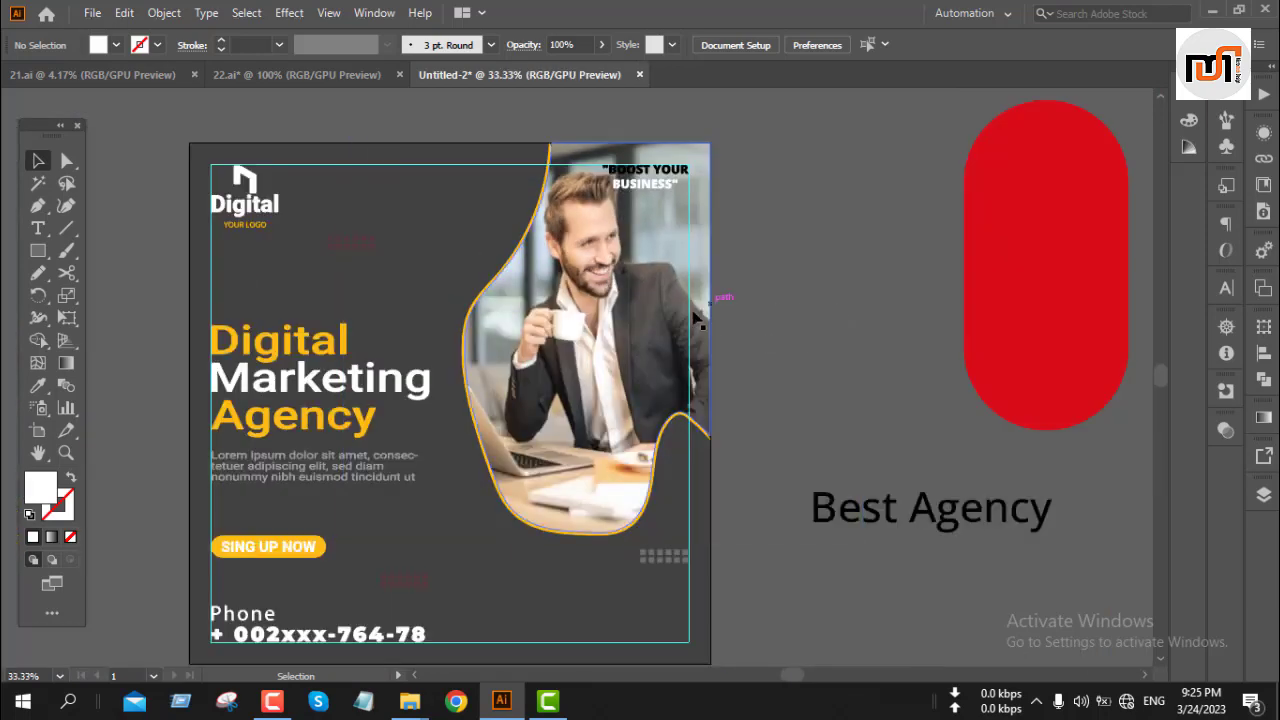
pyautogui.click(630, 345)
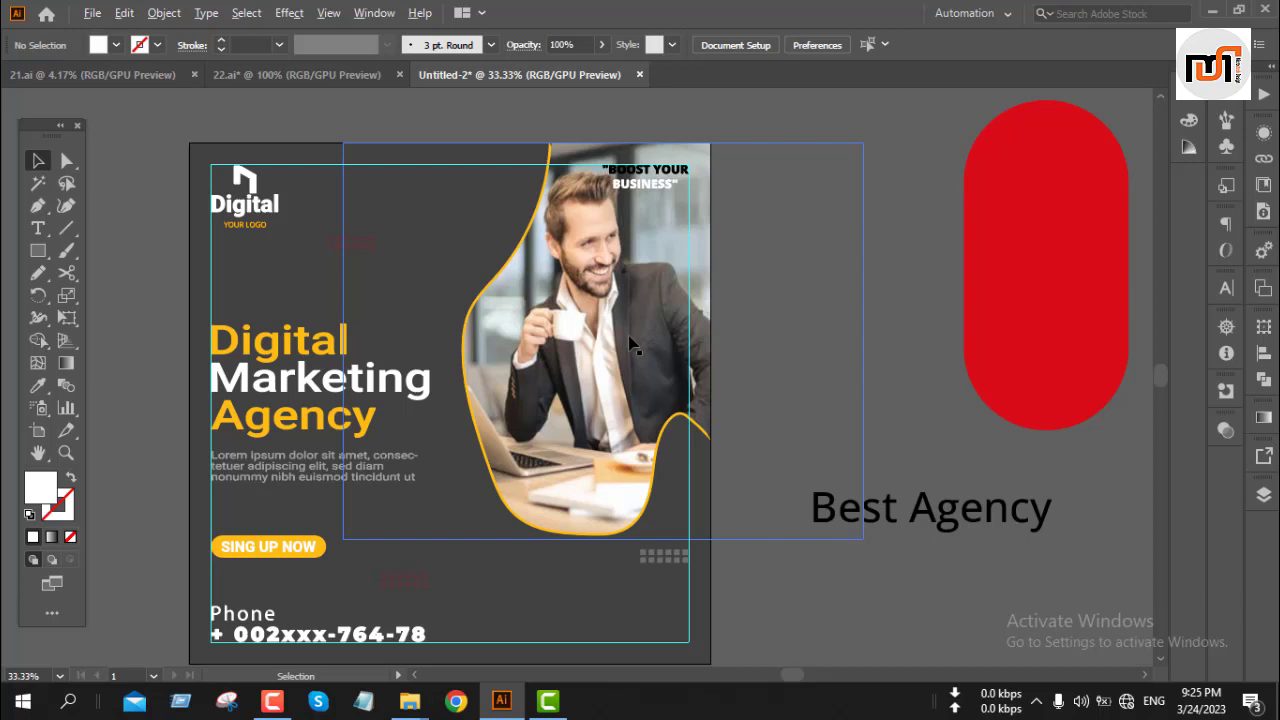
pyautogui.scroll(-2, 630, 345)
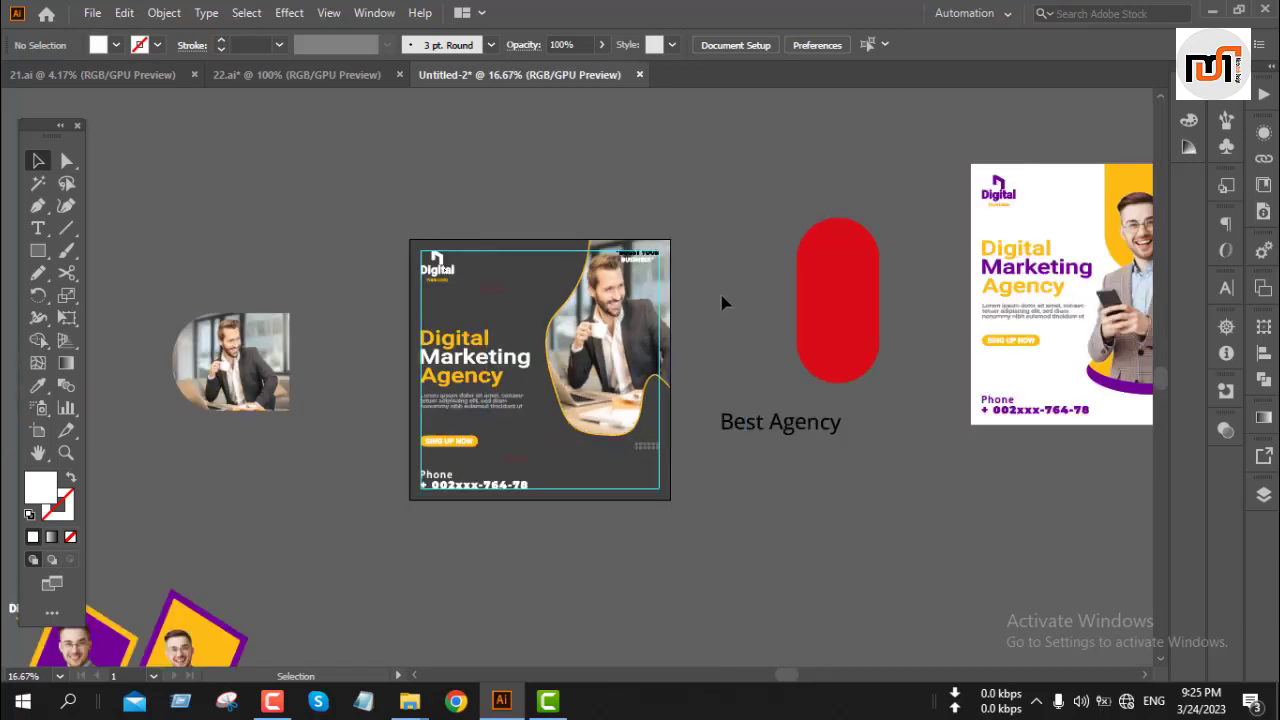
pyautogui.scroll(-2, 721, 297)
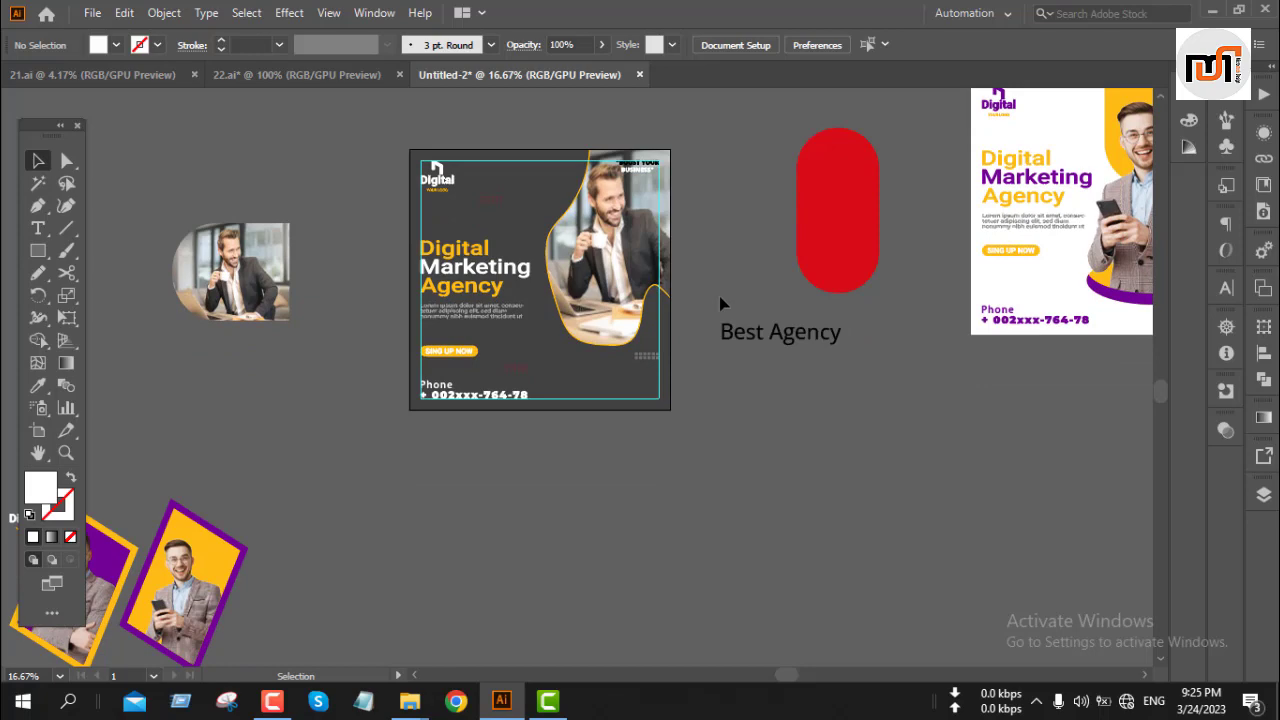
pyautogui.scroll(2, 455, 265)
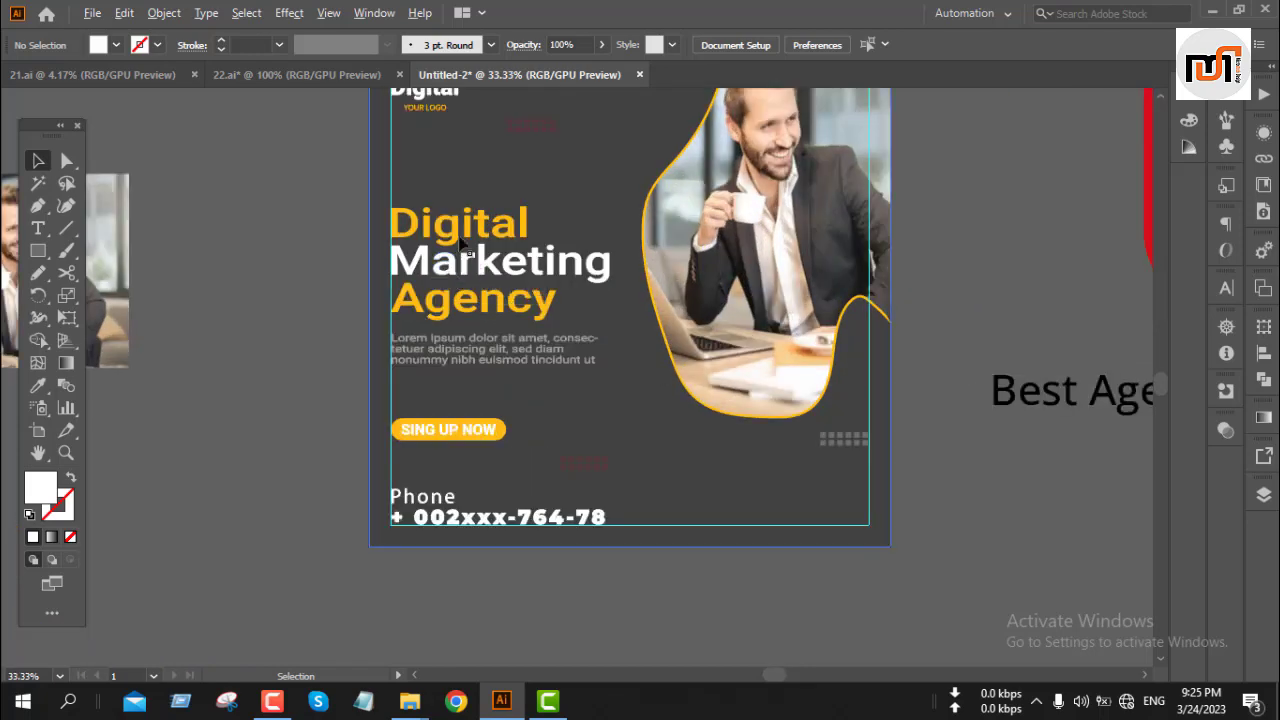
pyautogui.moveTo(460, 245); pyautogui.dragTo(454, 341)
pyautogui.scroll(3, 454, 345)
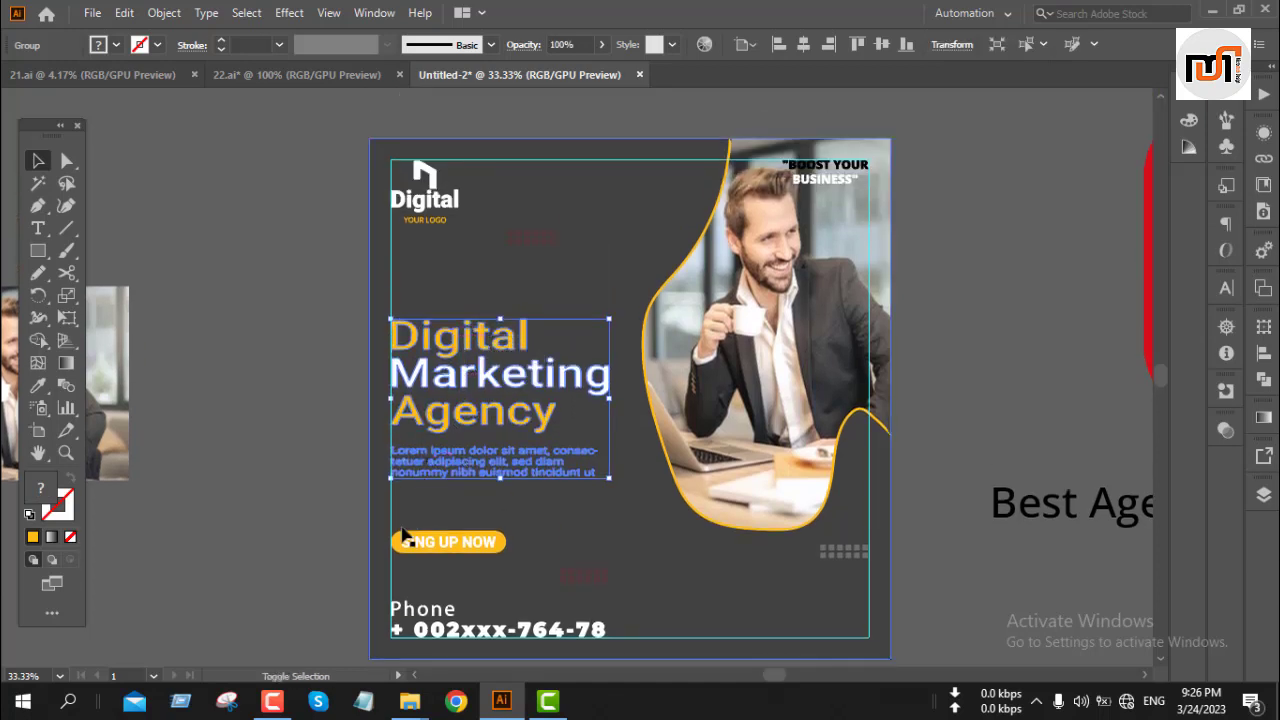
pyautogui.keyDown('shift'); pyautogui.click(408, 545); pyautogui.keyUp('shift')
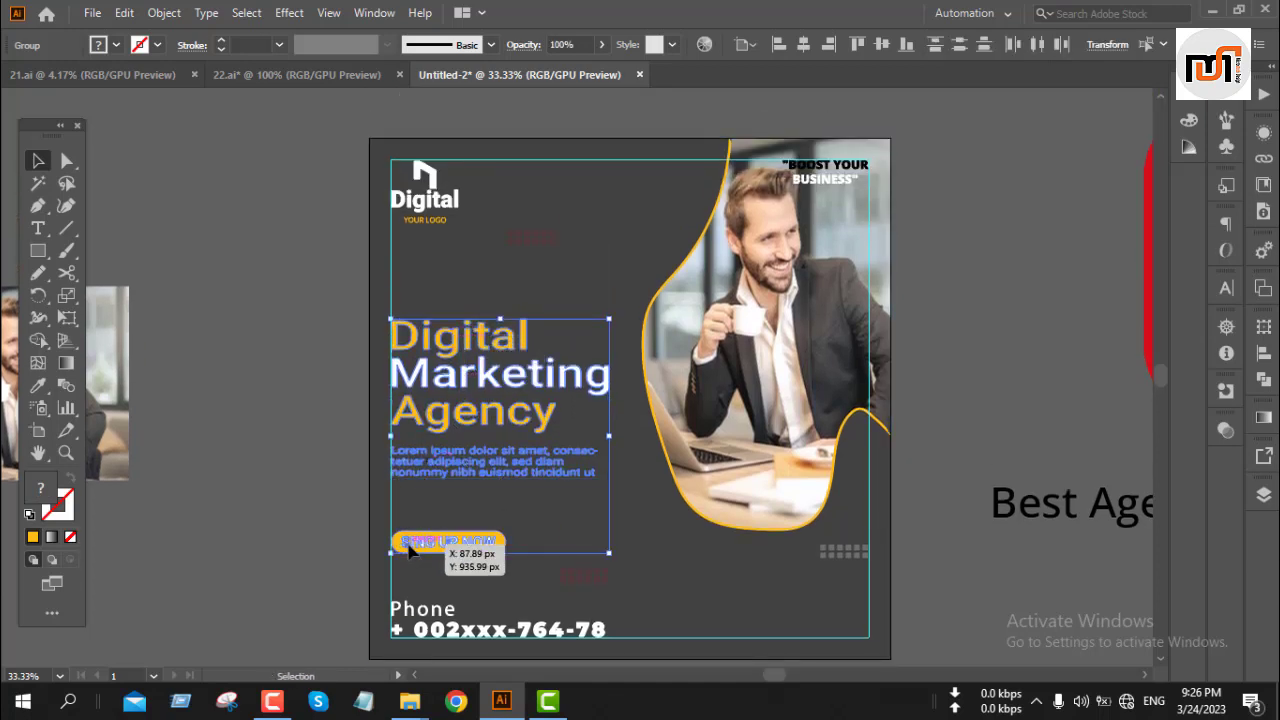
pyautogui.hotkey('shift', 'Up')
pyautogui.hotkey('shift', 'Up')
pyautogui.hotkey('shift', 'Up')
pyautogui.hotkey('shift', 'Up')
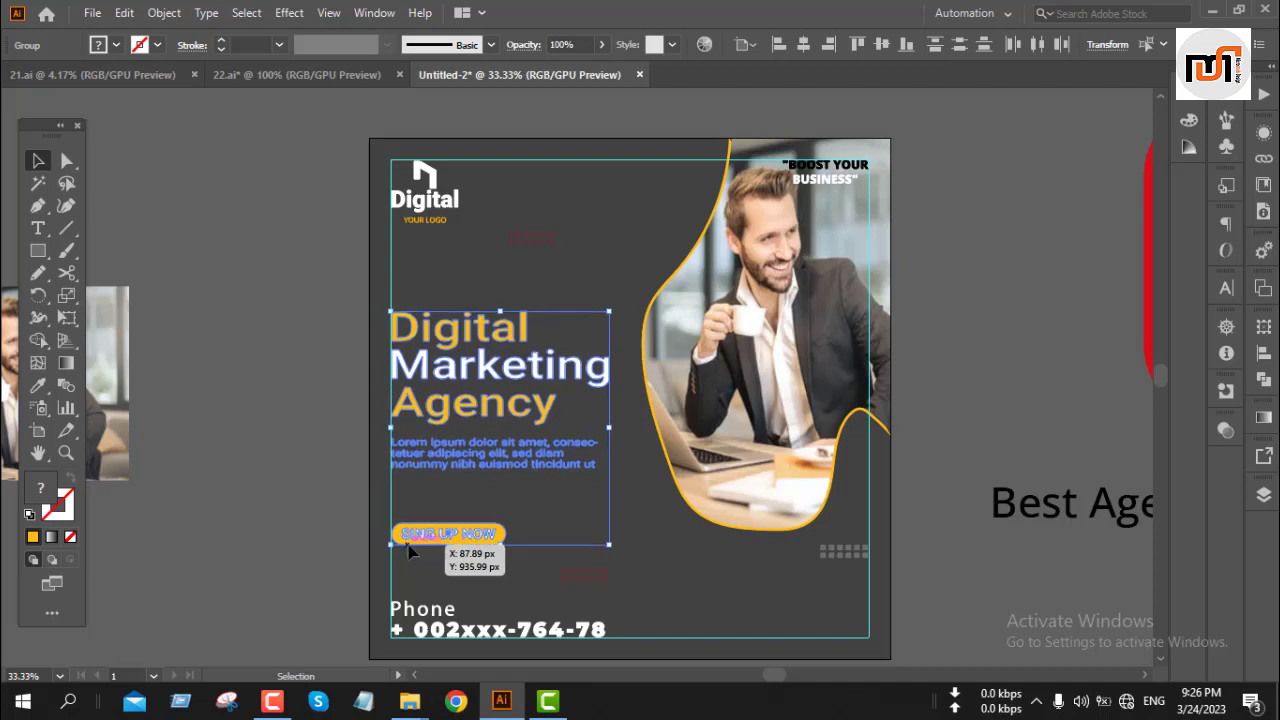
pyautogui.hotkey('shift', 'Up')
pyautogui.hotkey('shift', 'Up')
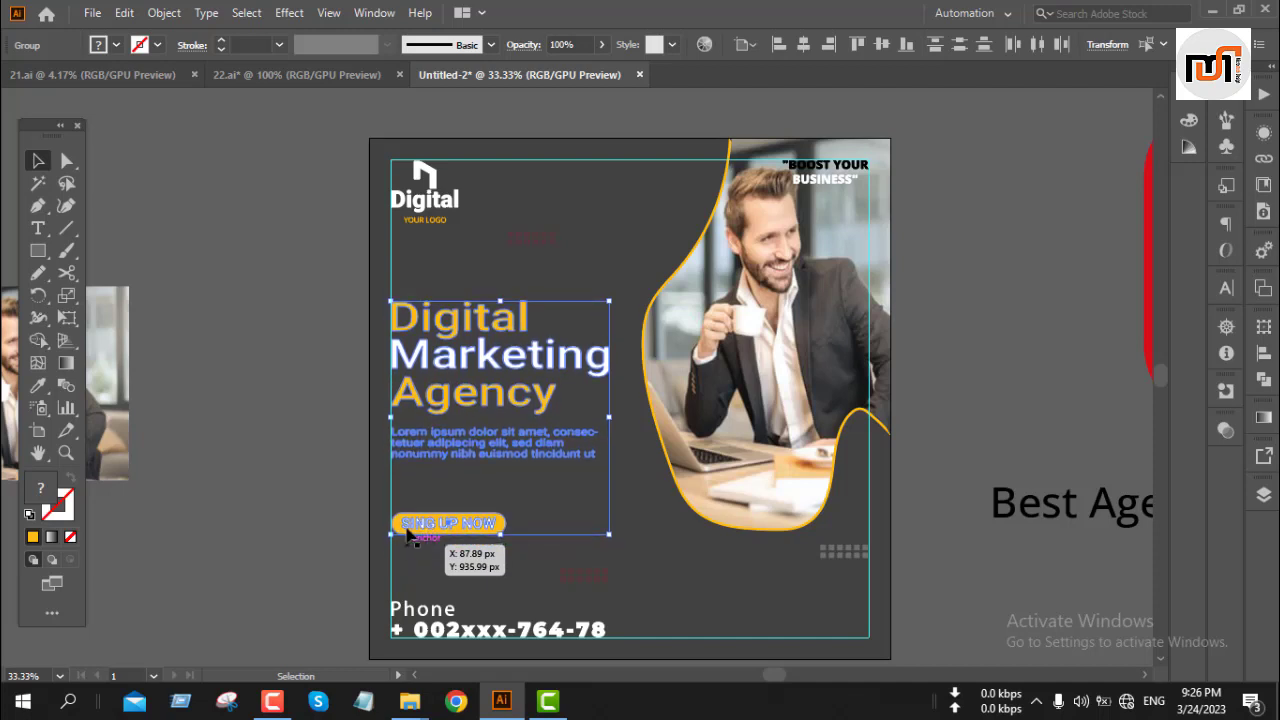
pyautogui.click(300, 357)
# Step: Select the two red dot patterns and give them the grey dot grid's appearance with the Eyedropper
pyautogui.click(532, 247)
pyautogui.moveTo(533, 249); pyautogui.dragTo(567, 582)
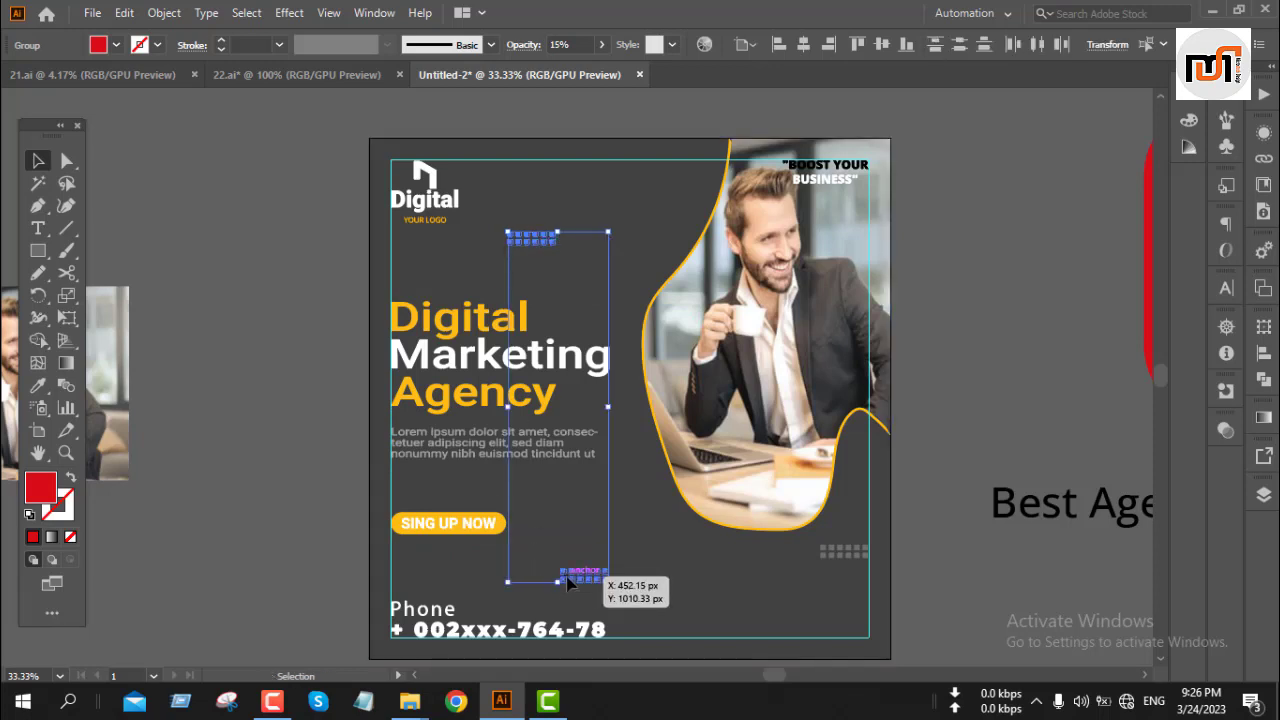
pyautogui.press('i')
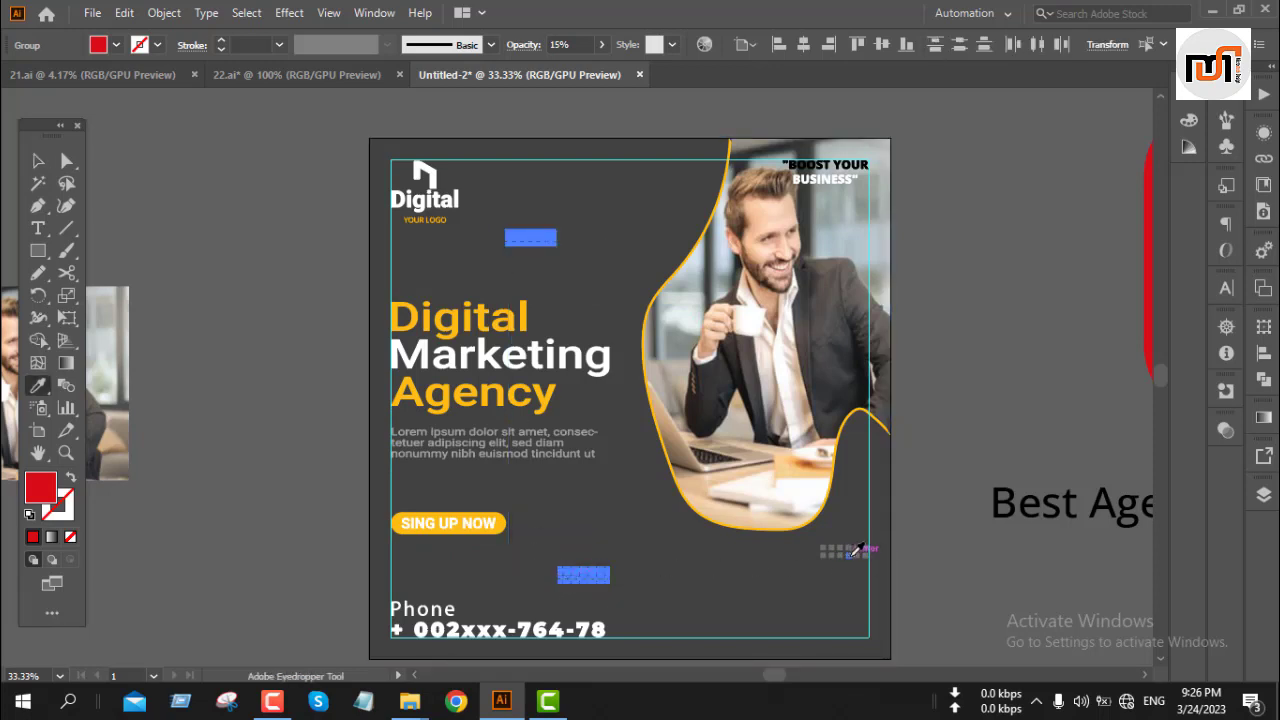
pyautogui.click(853, 550)
pyautogui.press('v')
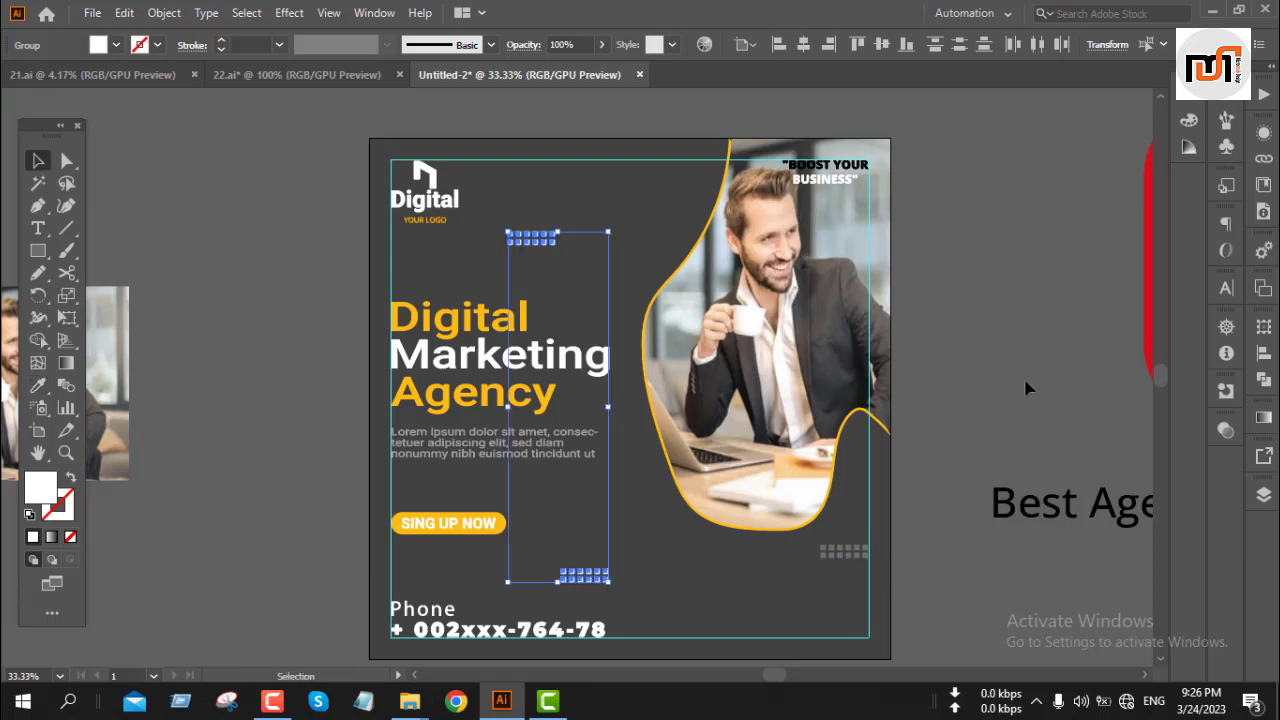
pyautogui.click(1026, 389)
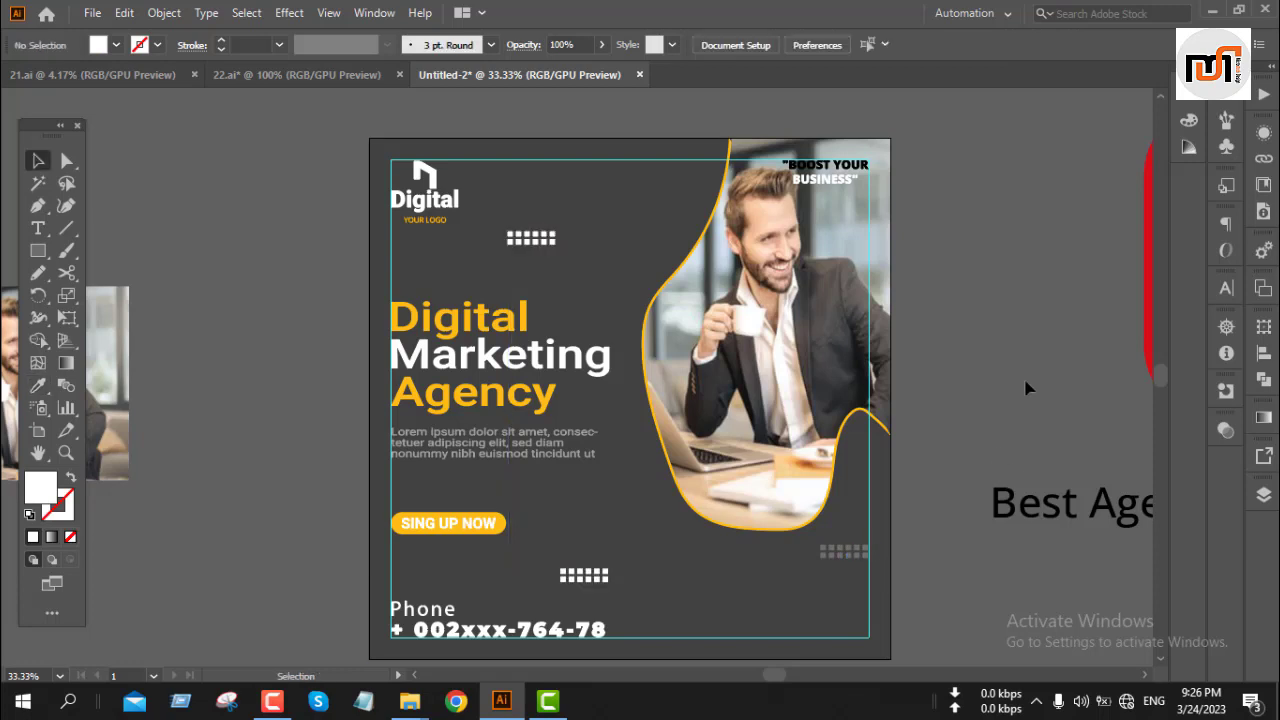
# Step: Set the opacity of both new dot patterns to 26%
pyautogui.click(540, 240)
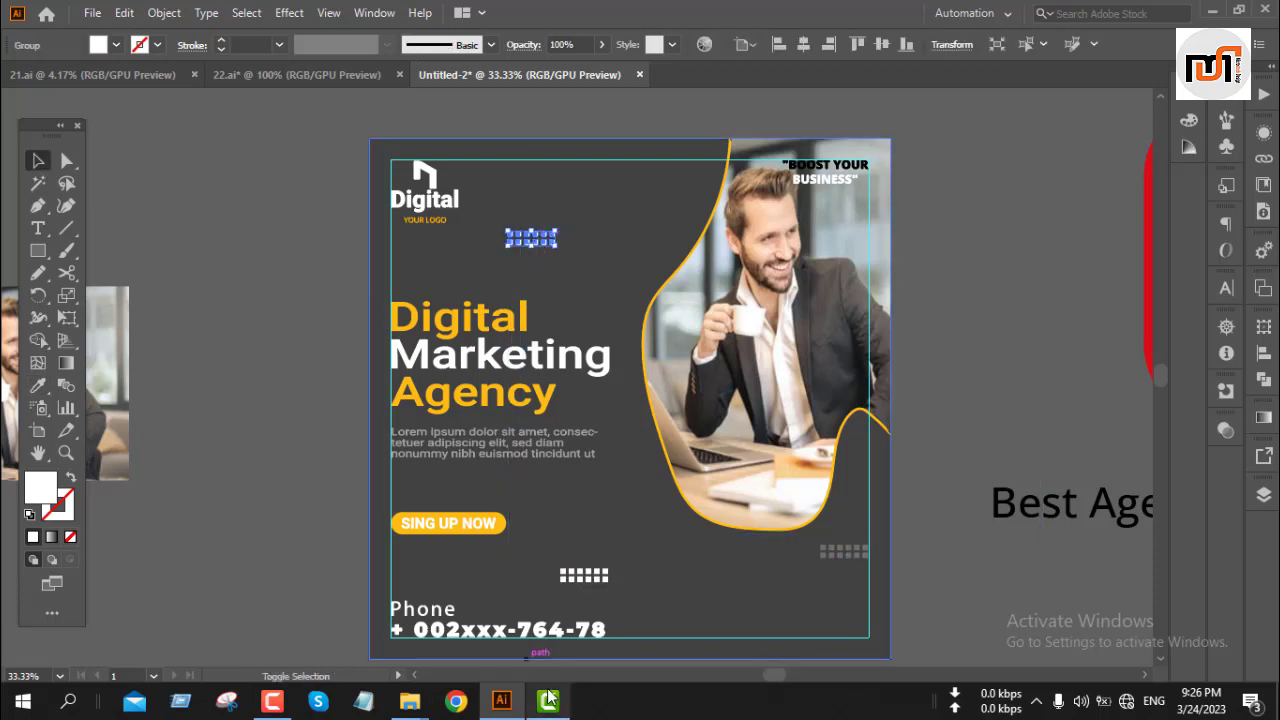
pyautogui.keyDown('shift'); pyautogui.click(588, 576); pyautogui.keyUp('shift')
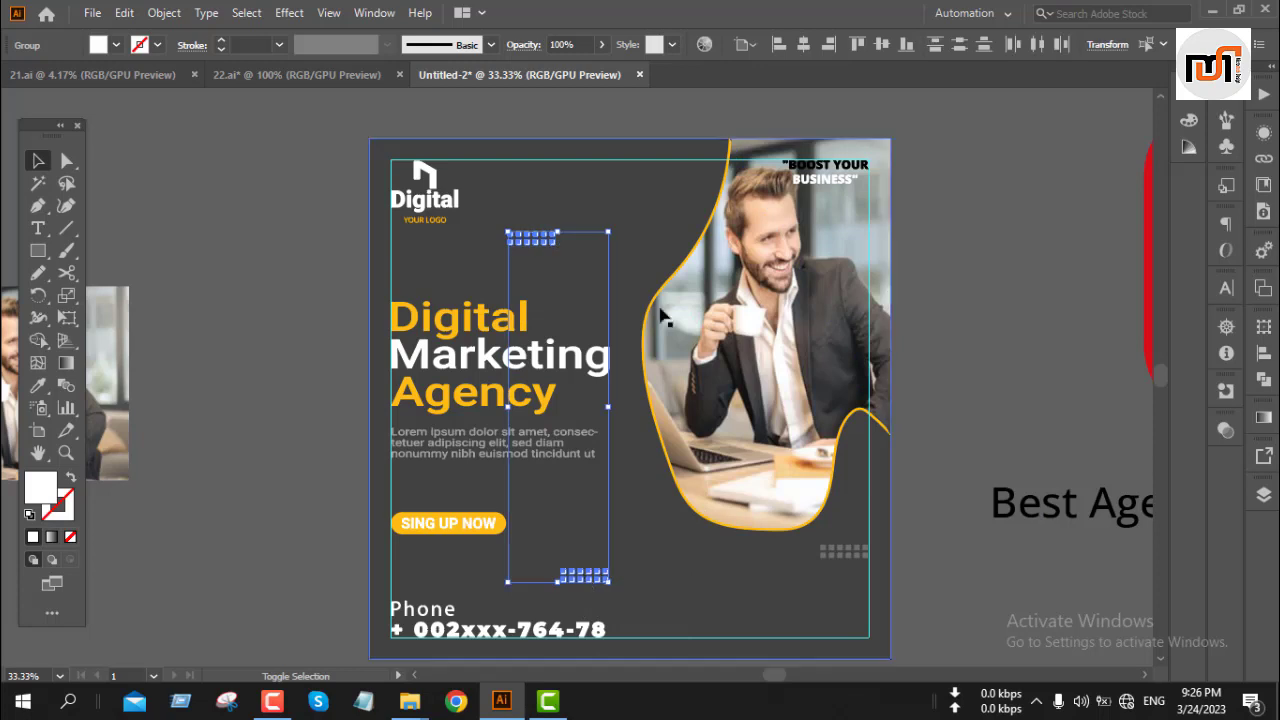
pyautogui.click(602, 45)
pyautogui.click(548, 68)
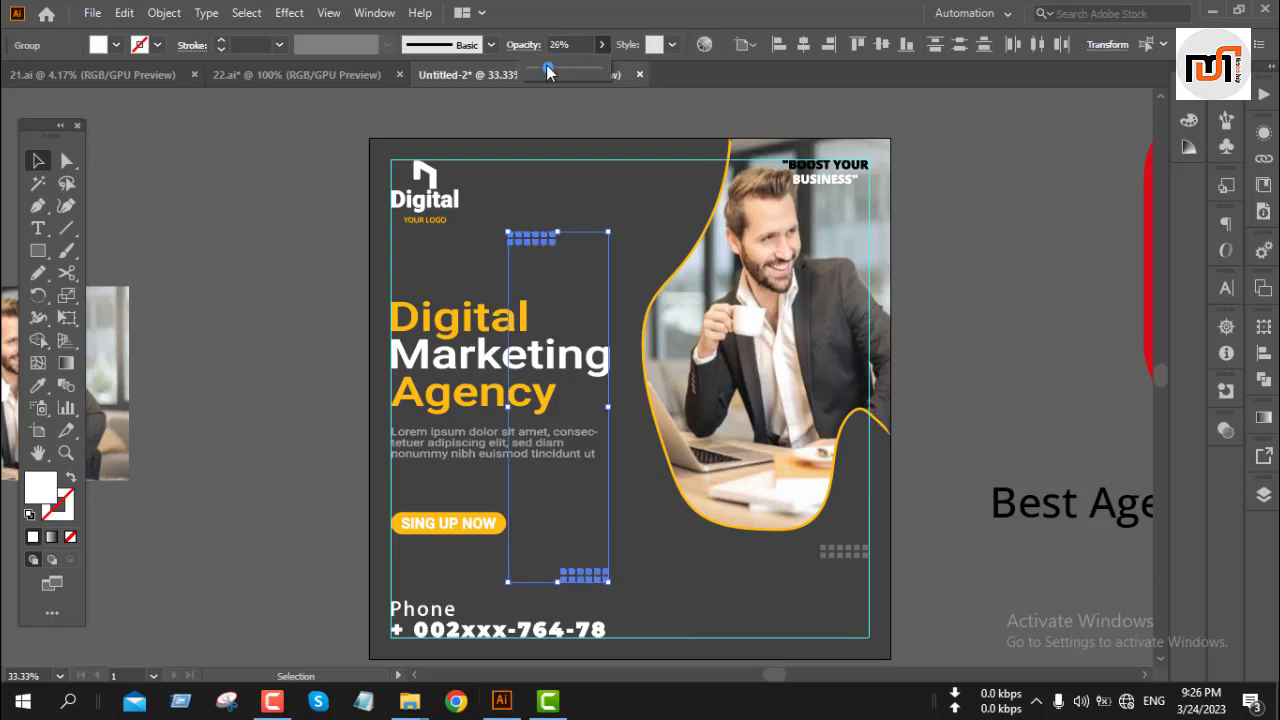
pyautogui.click(1007, 236)
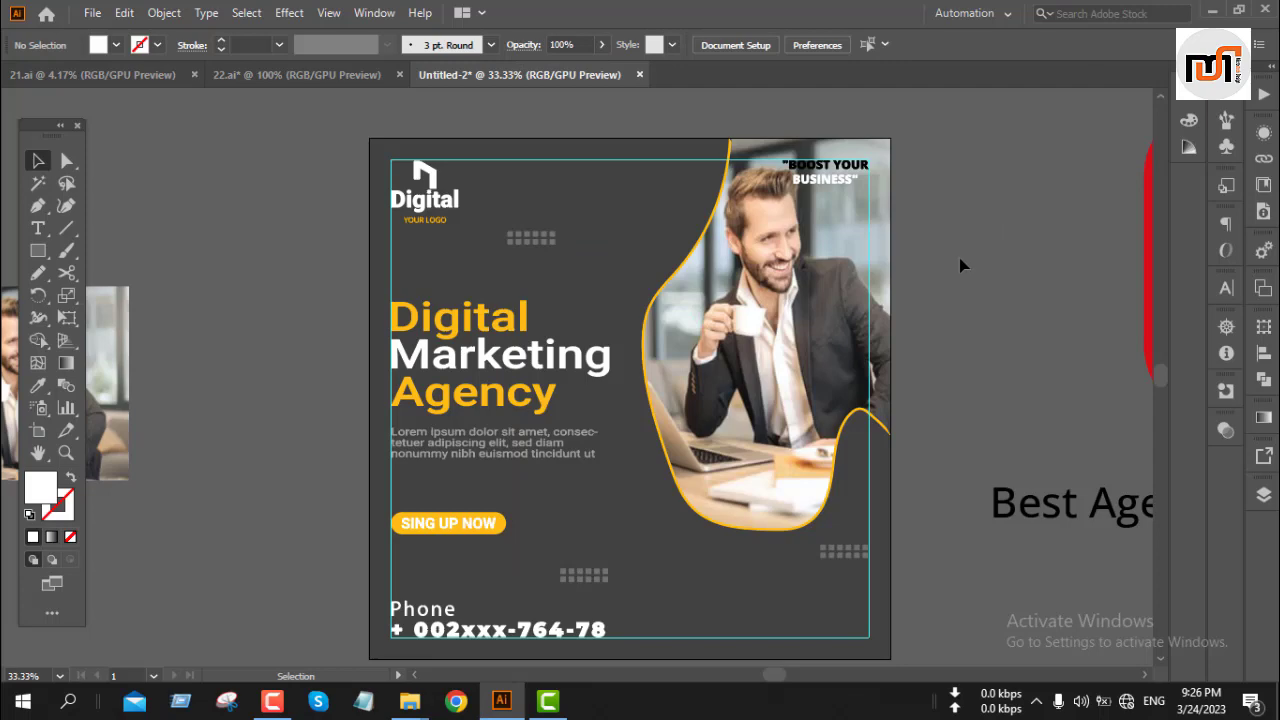
# Step: Send the post's dark background rectangle to the back
pyautogui.scroll(-2, 959, 258)
pyautogui.moveTo(967, 236); pyautogui.dragTo(780, 211)
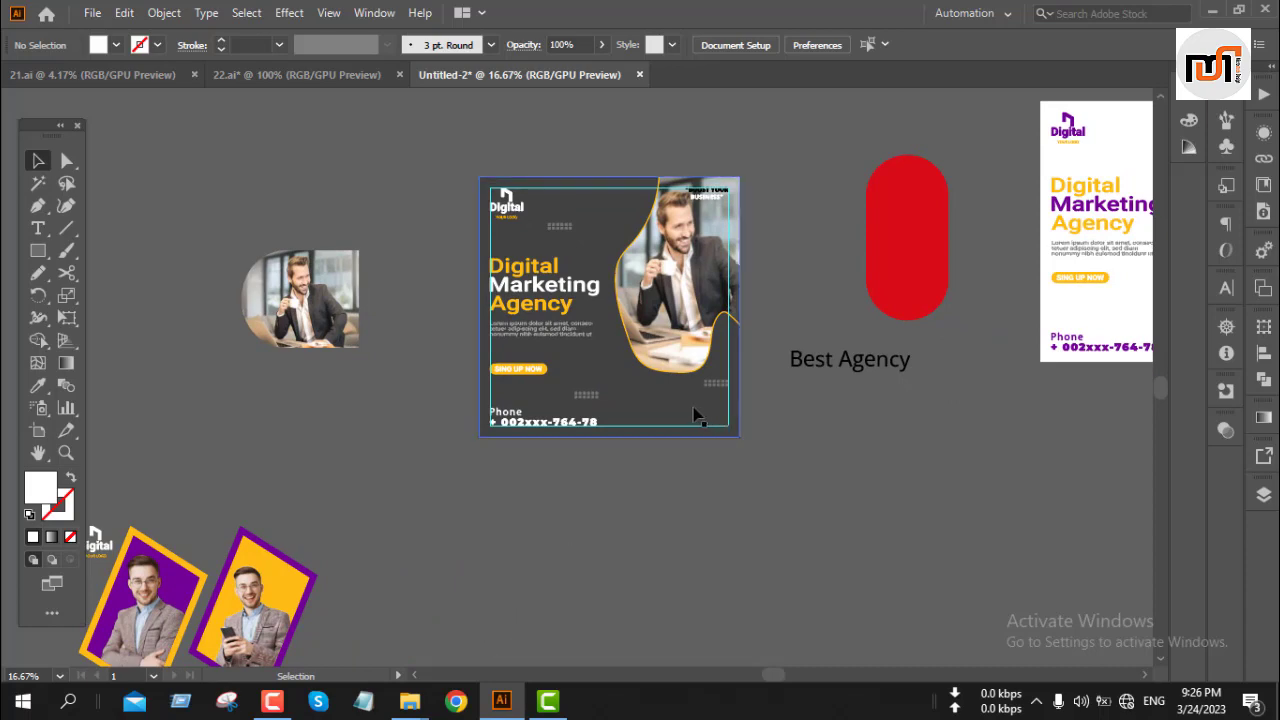
pyautogui.scroll(5, 722, 418)
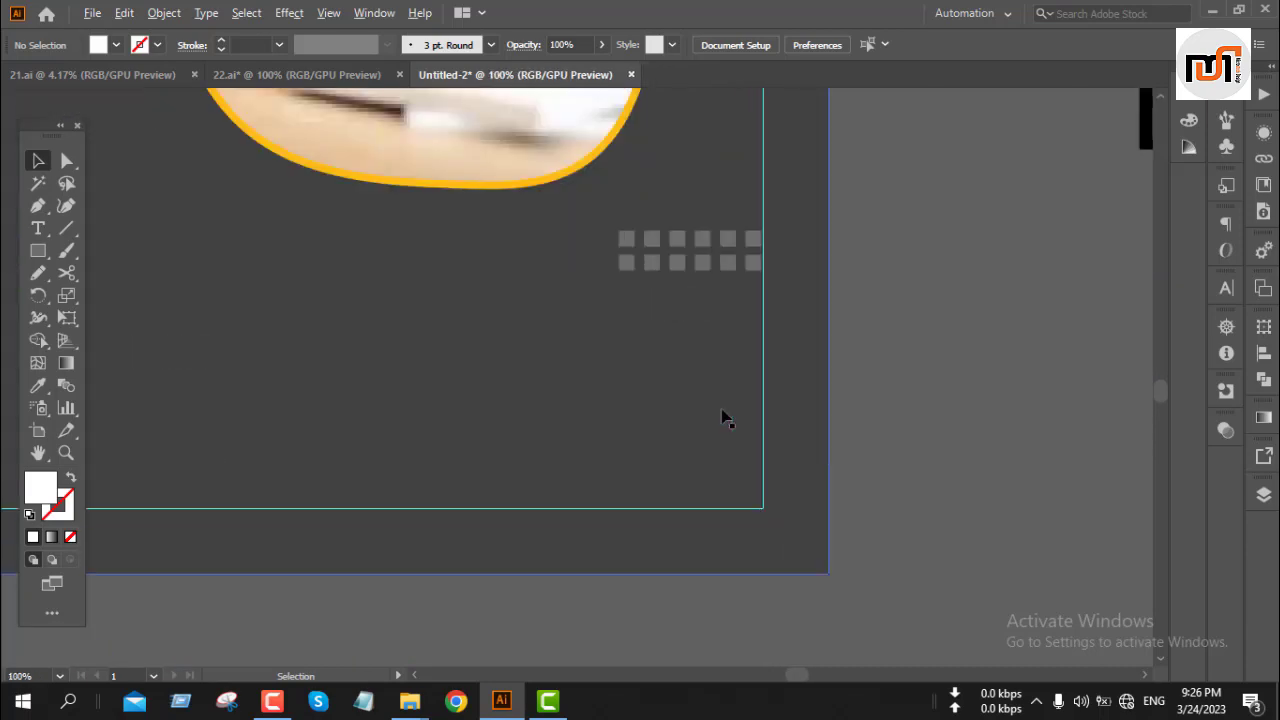
pyautogui.scroll(-5, 725, 418)
pyautogui.click(718, 447)
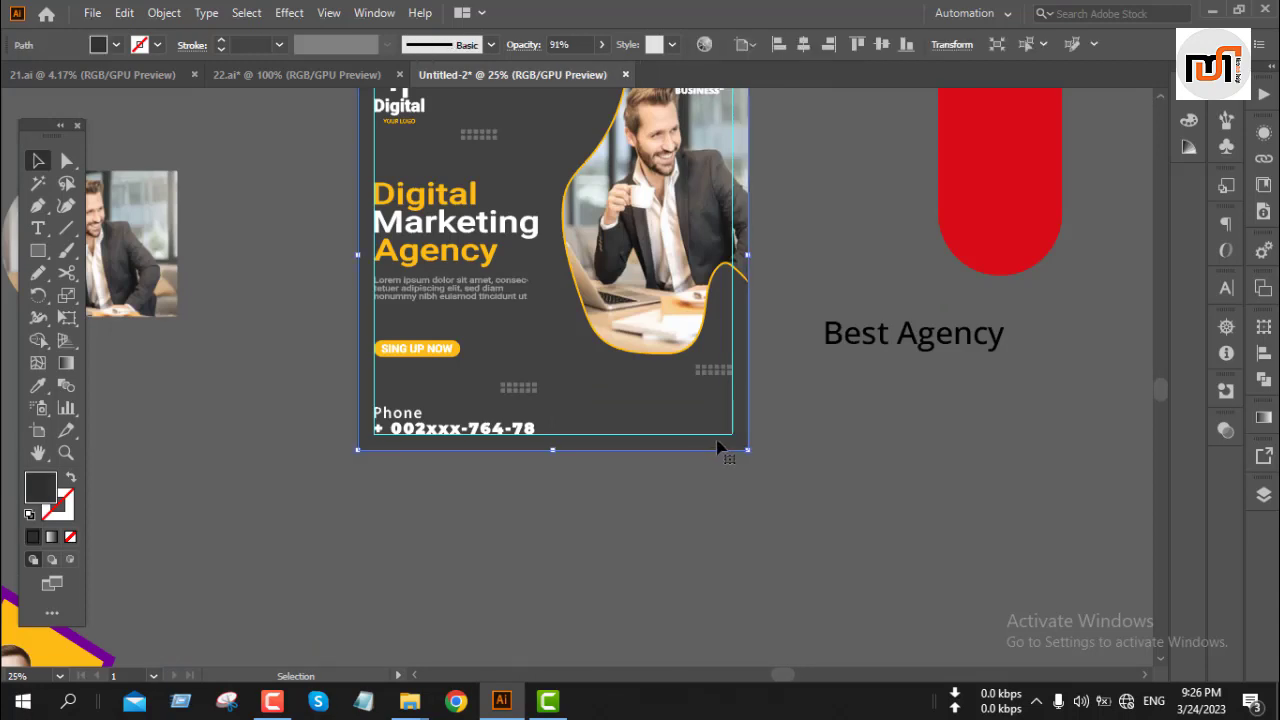
pyautogui.press('a')
pyautogui.press('v')
pyautogui.rightClick(717, 441)
pyautogui.moveTo(808, 352)
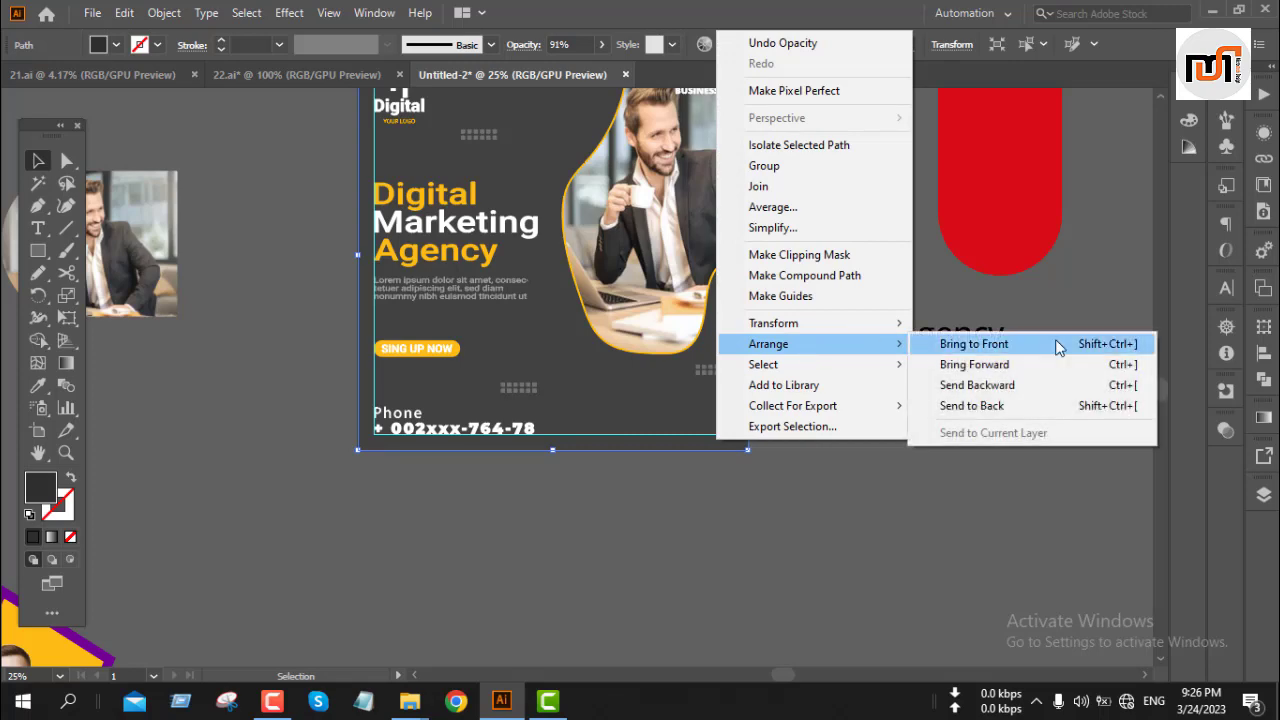
pyautogui.click(1057, 406)
pyautogui.click(978, 530)
# Step: Recolor the four Follow Us social icon circles yellow by sampling the photo frame's yellow with the Eyedropper
pyautogui.scroll(-1, 560, 460)
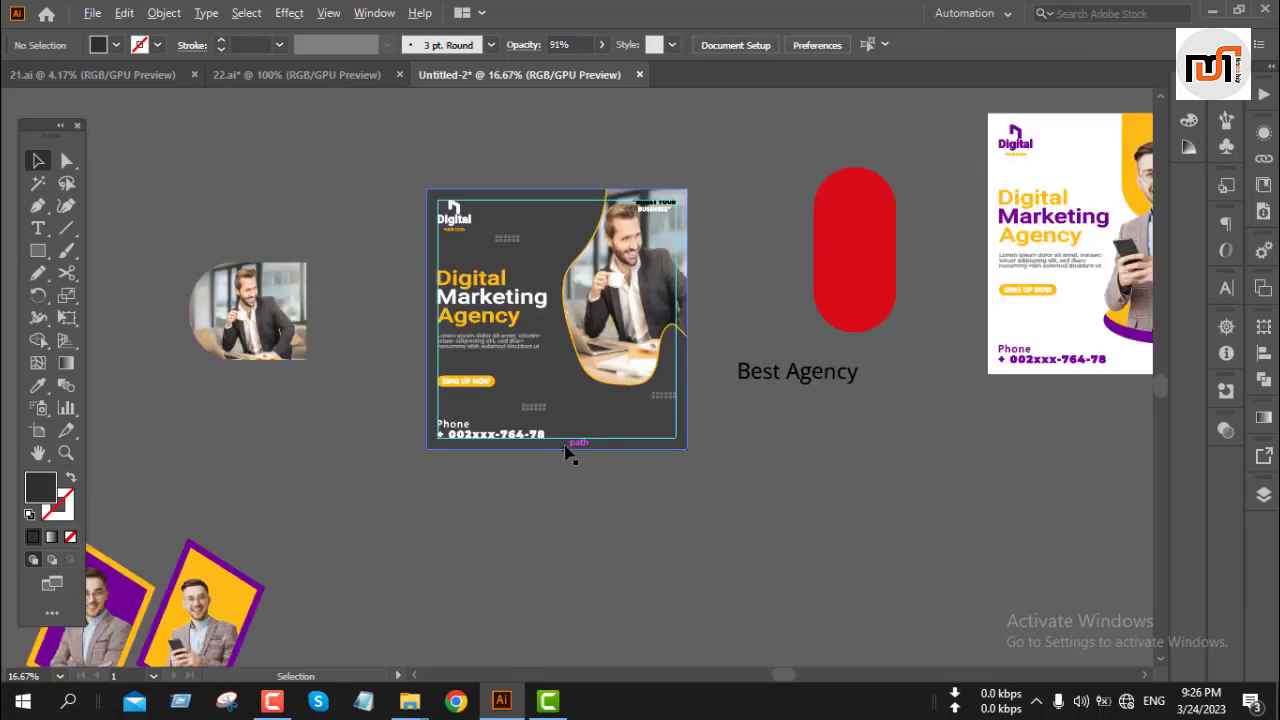
pyautogui.scroll(-2, 565, 453)
pyautogui.scroll(-2, 566, 451)
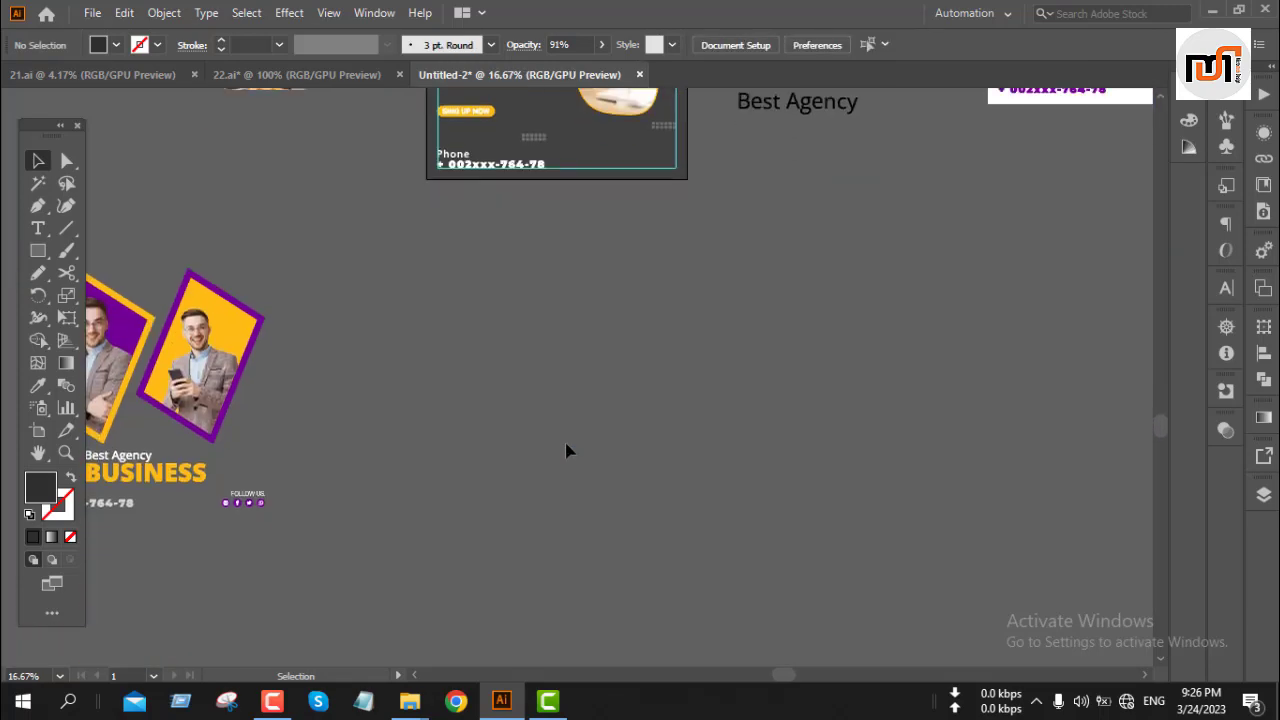
pyautogui.scroll(1, 559, 456)
pyautogui.moveTo(253, 583); pyautogui.dragTo(309, 357)
pyautogui.hotkey('ctrl', '1')
pyautogui.click(351, 443)
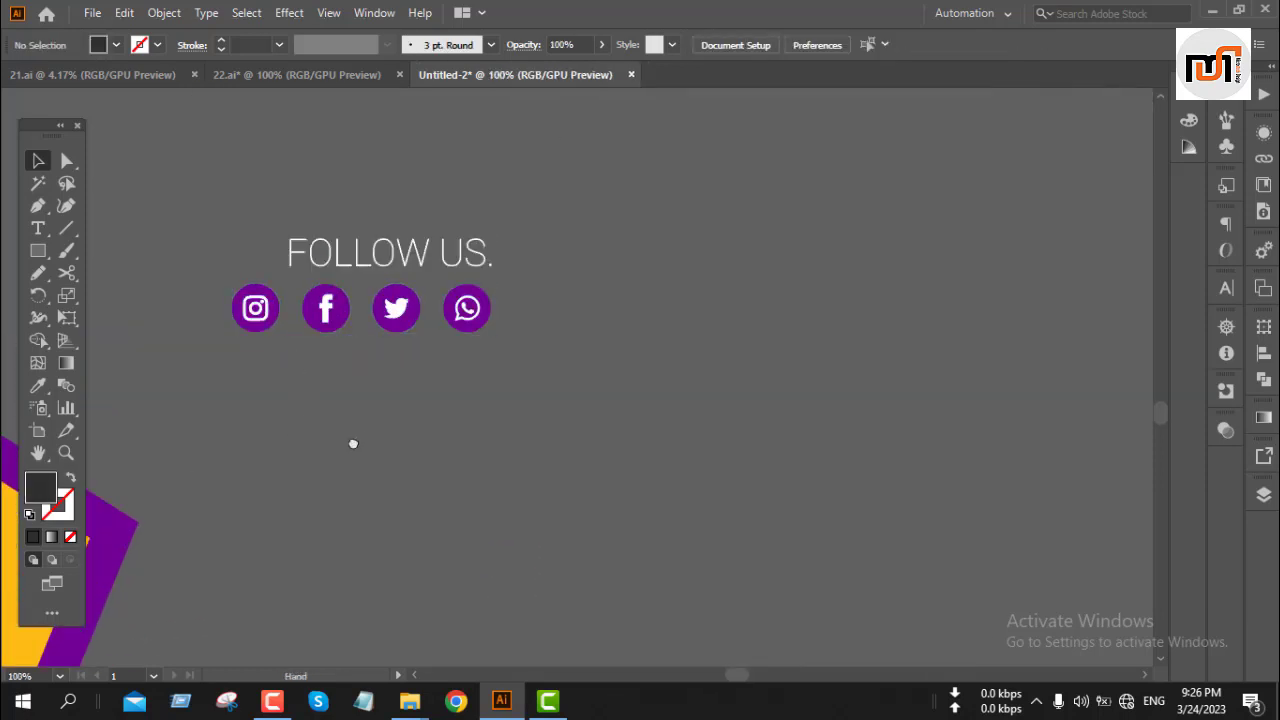
pyautogui.moveTo(351, 443); pyautogui.dragTo(771, 483)
pyautogui.press('a')
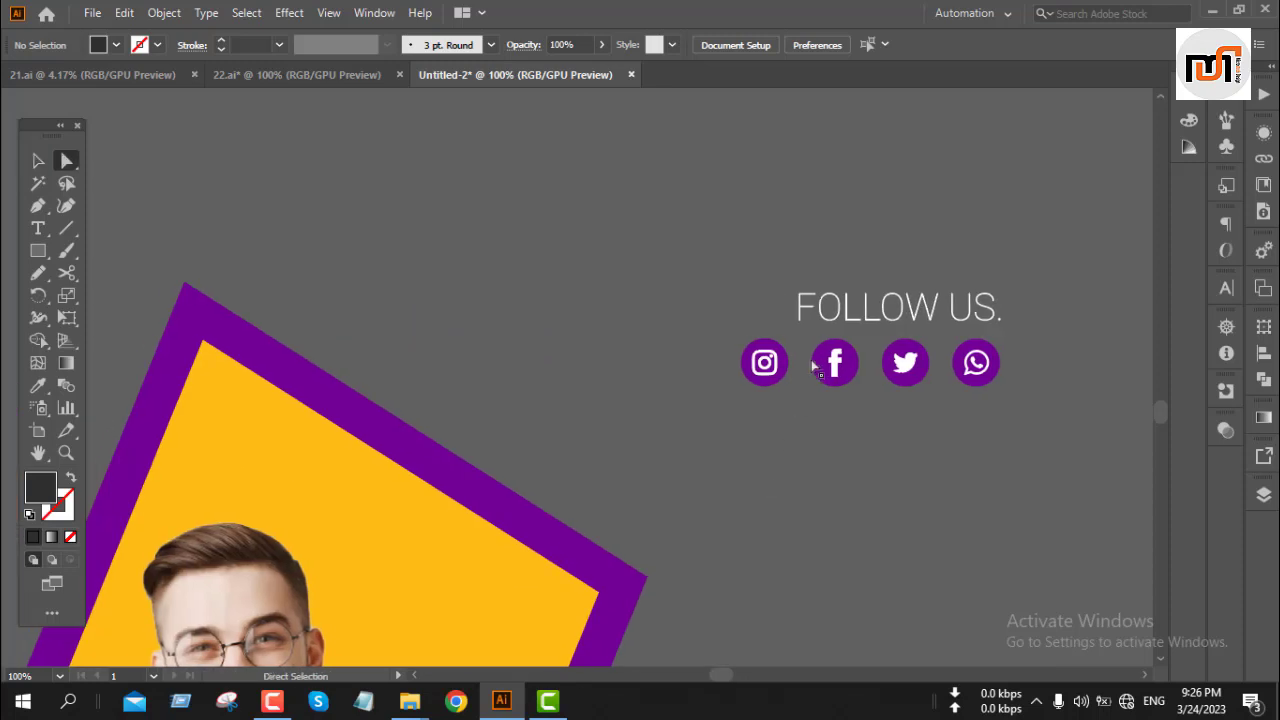
pyautogui.click(765, 352)
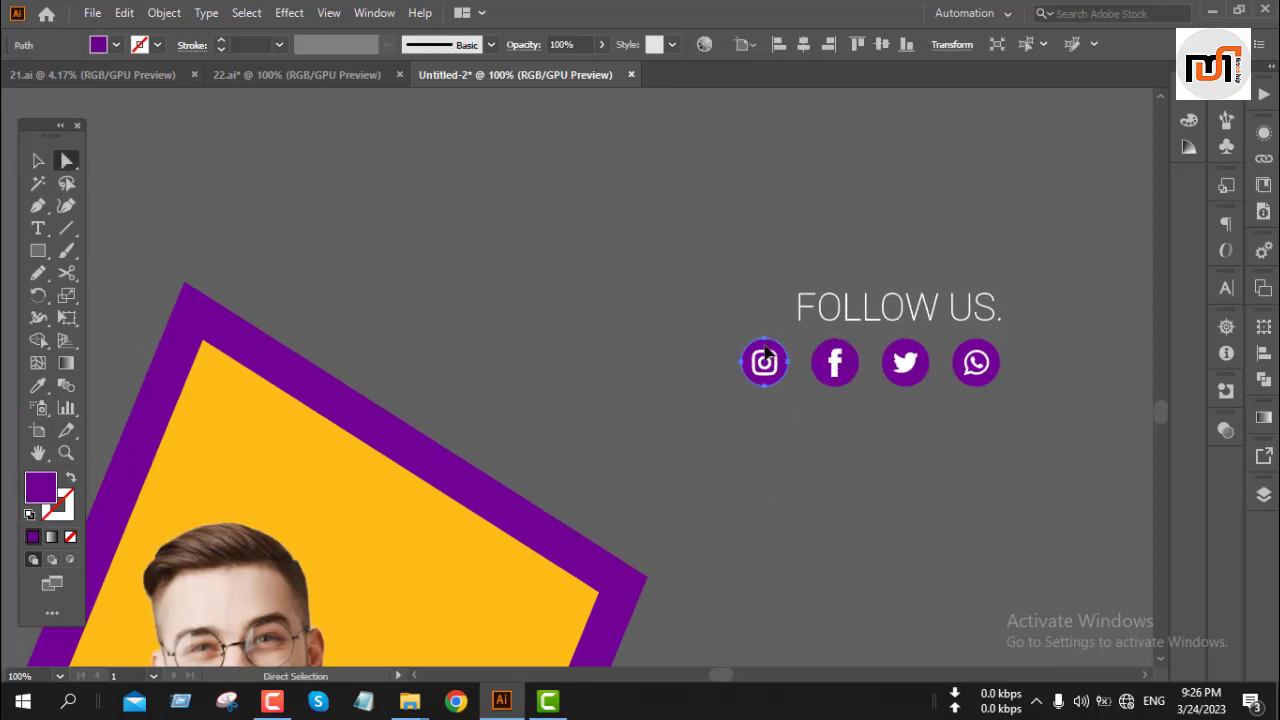
pyautogui.keyDown('shift'); pyautogui.click(846, 364); pyautogui.keyUp('shift')
pyautogui.keyDown('shift'); pyautogui.click(892, 358); pyautogui.keyUp('shift')
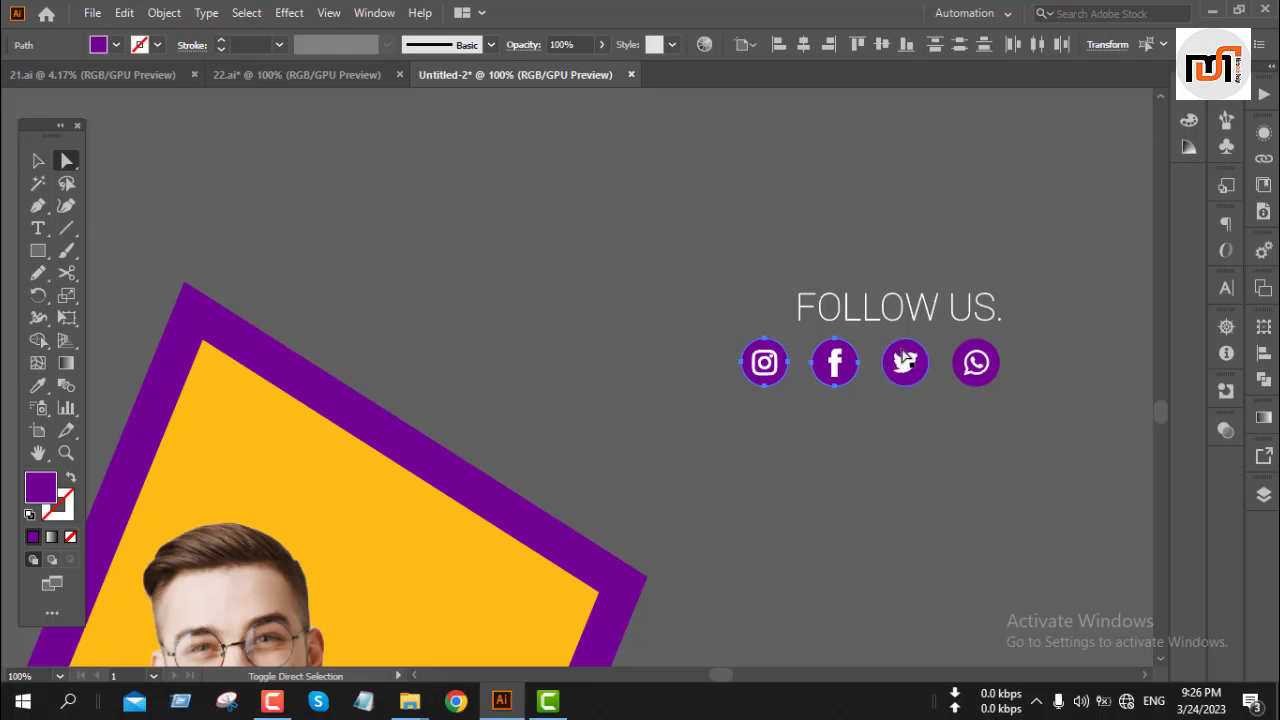
pyautogui.keyDown('shift'); pyautogui.click(964, 362); pyautogui.keyUp('shift')
pyautogui.press('i')
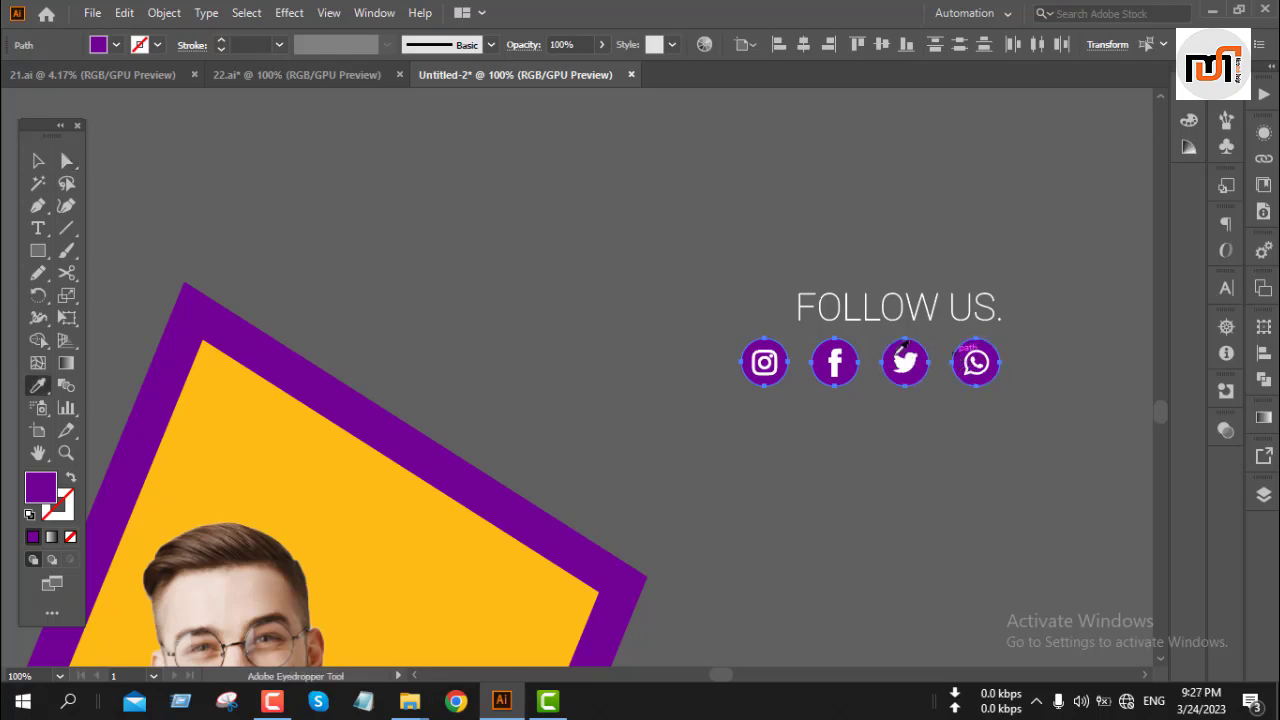
pyautogui.click(241, 372)
pyautogui.press('v')
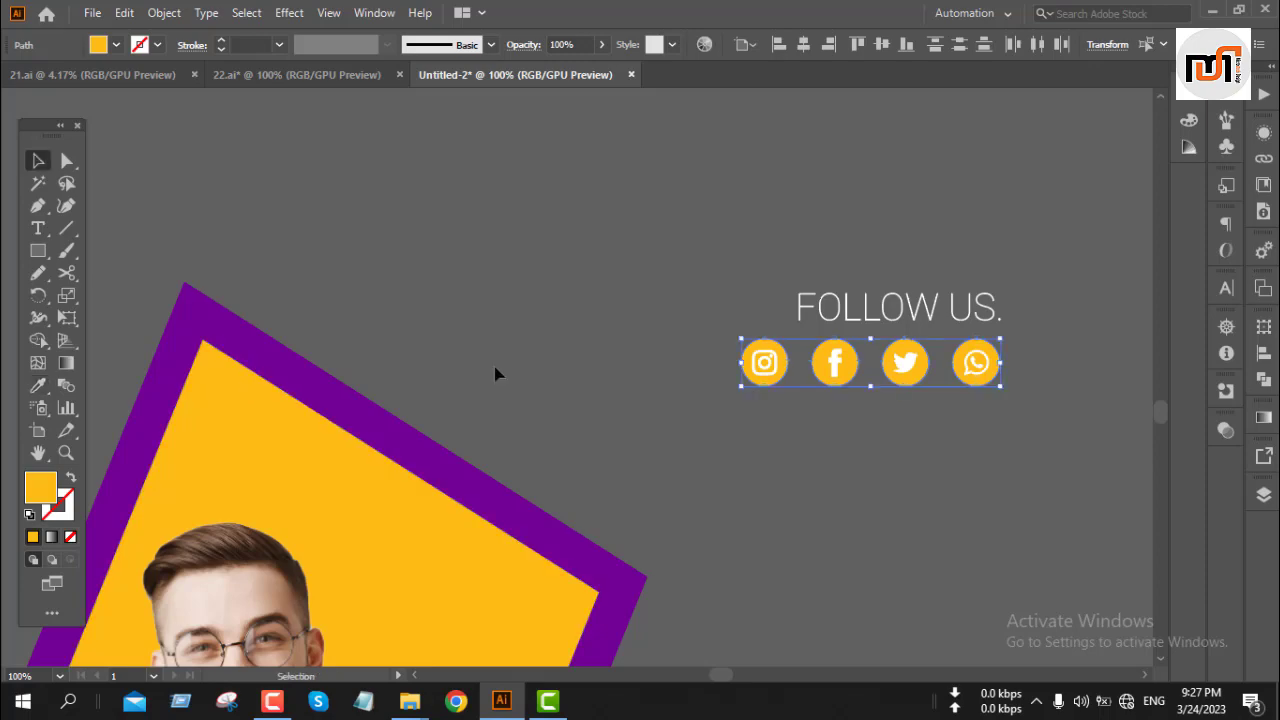
pyautogui.click(558, 323)
# Step: Move the Follow Us group with the social icons into the post's bottom-right corner
pyautogui.scroll(-2, 645, 303)
pyautogui.scroll(3, 800, 450)
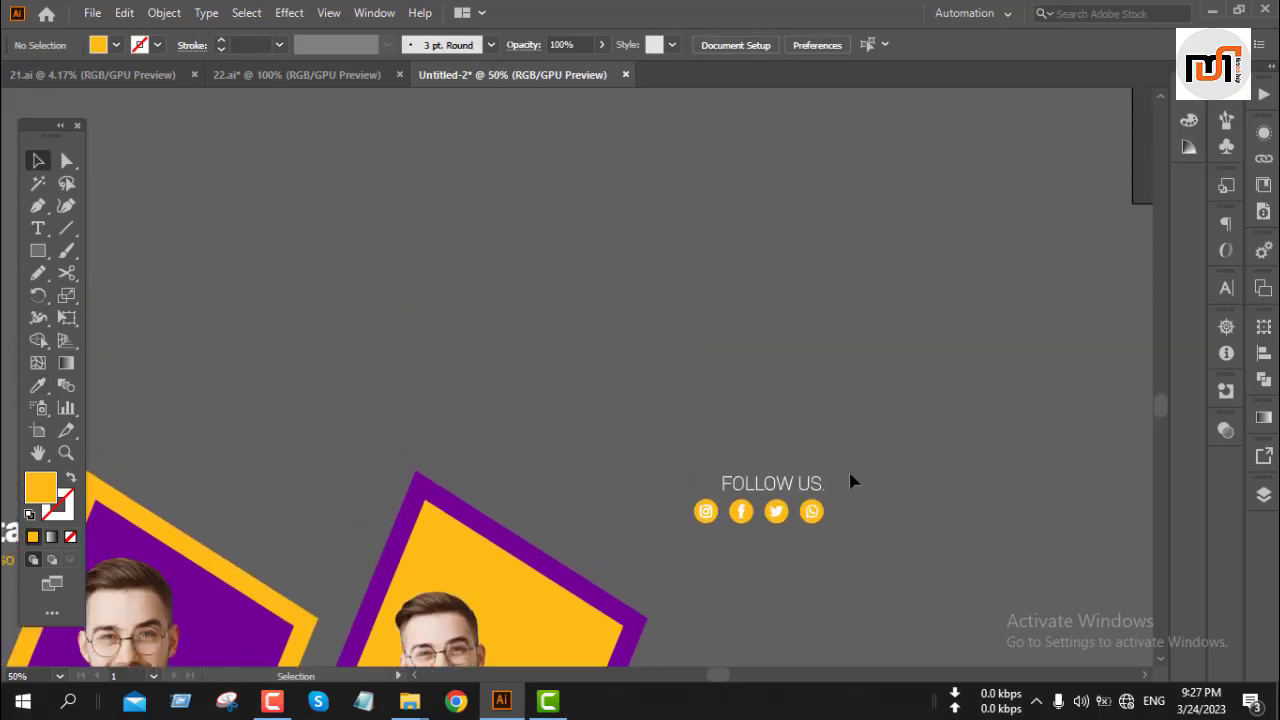
pyautogui.scroll(-3, 851, 480)
pyautogui.moveTo(940, 440); pyautogui.dragTo(457, 380)
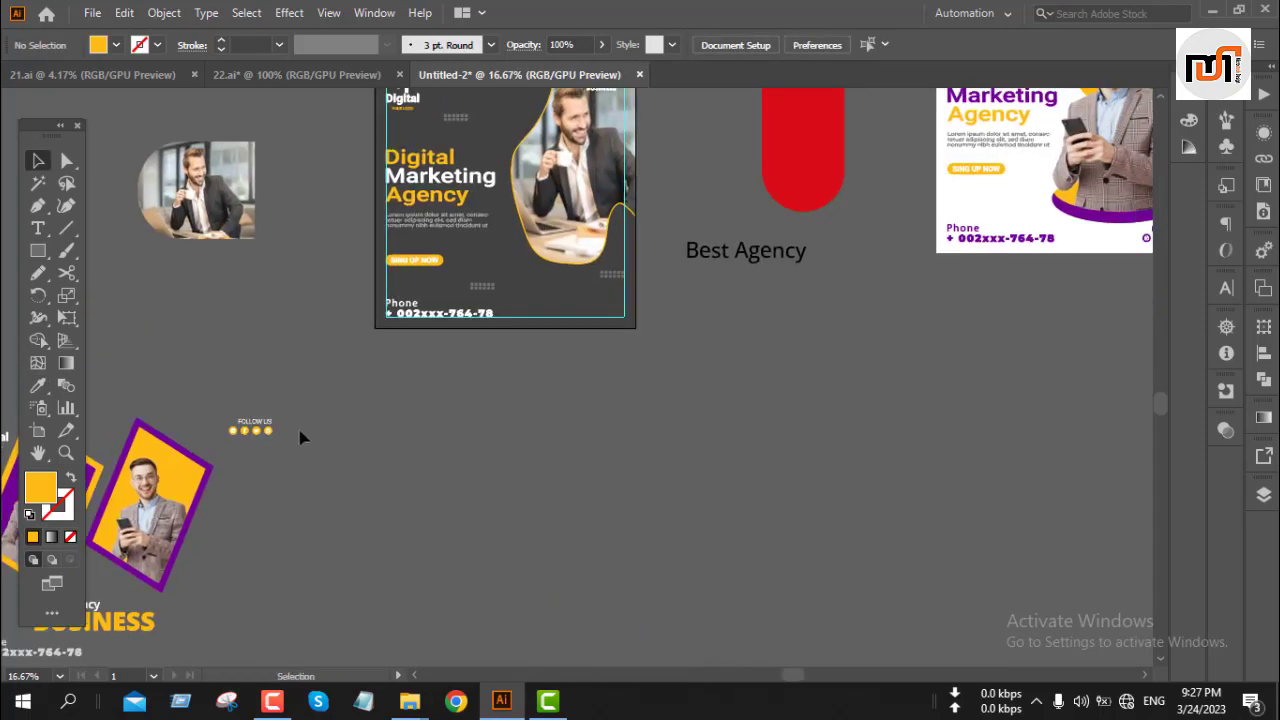
pyautogui.moveTo(262, 436); pyautogui.dragTo(616, 307)
pyautogui.scroll(6, 617, 307)
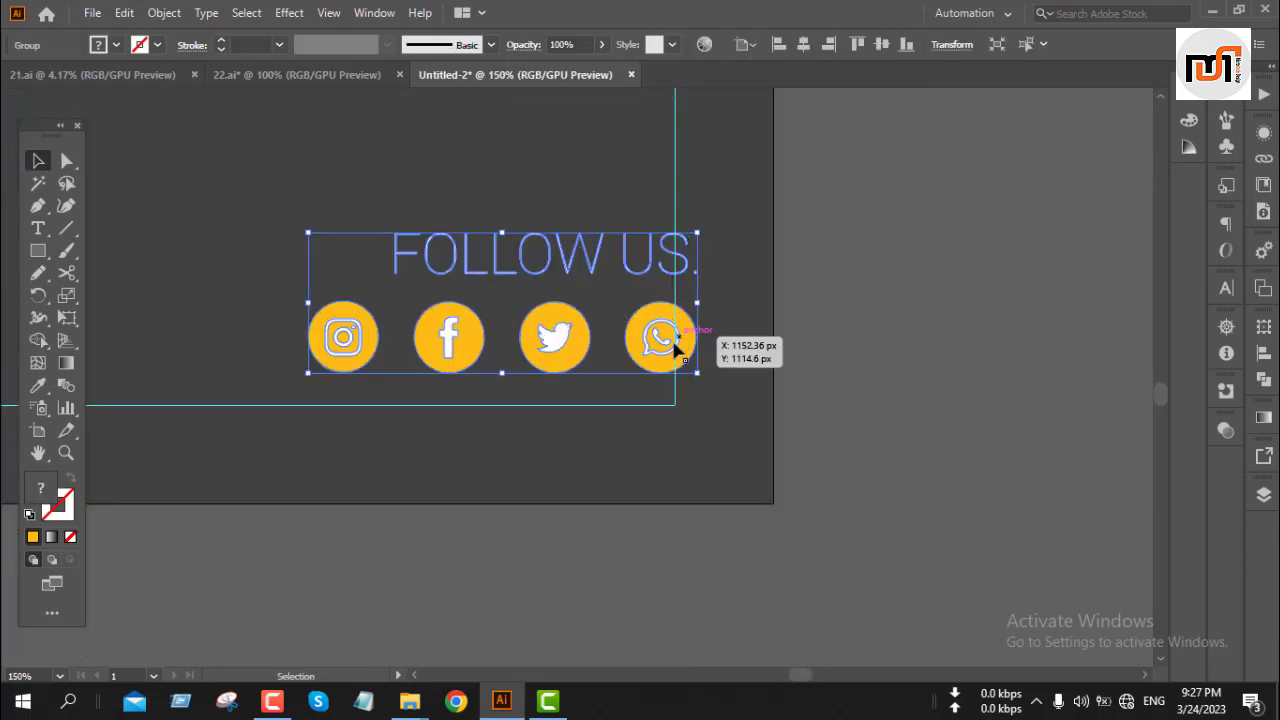
pyautogui.moveTo(649, 370); pyautogui.dragTo(627, 403)
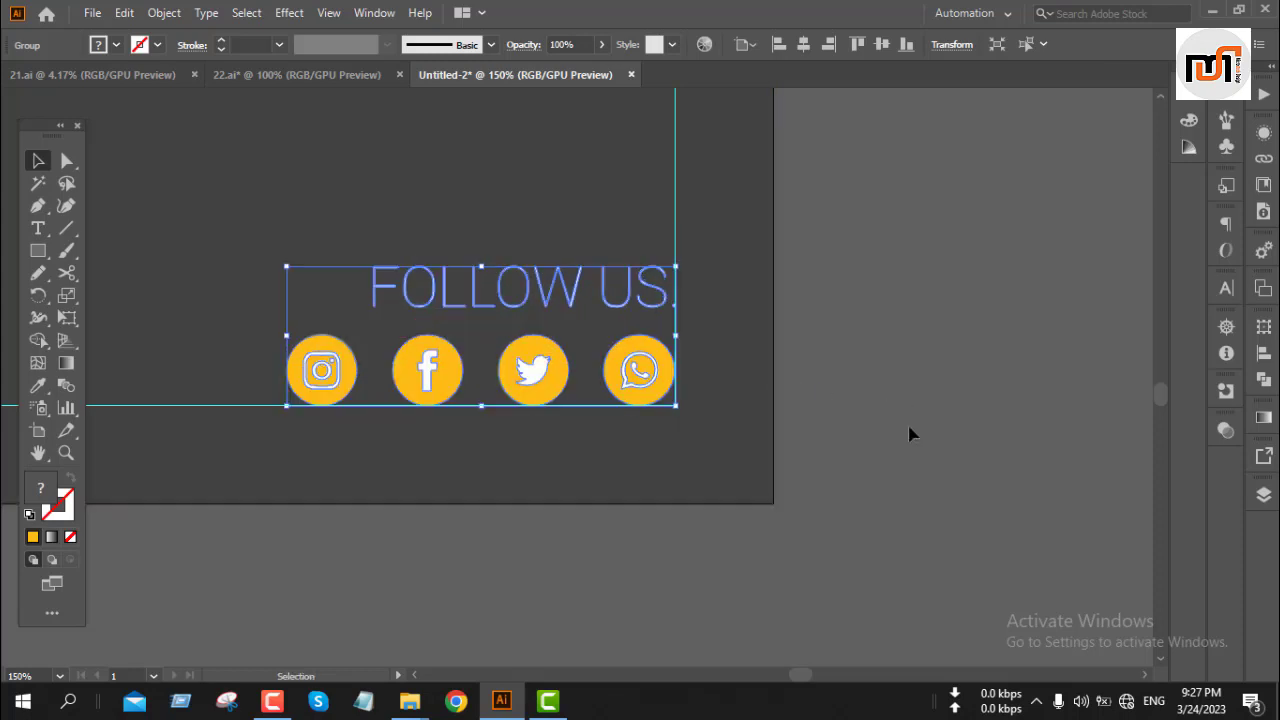
# Step: Nudge the Follow Us group with the social icons slightly upward
pyautogui.press('Up')
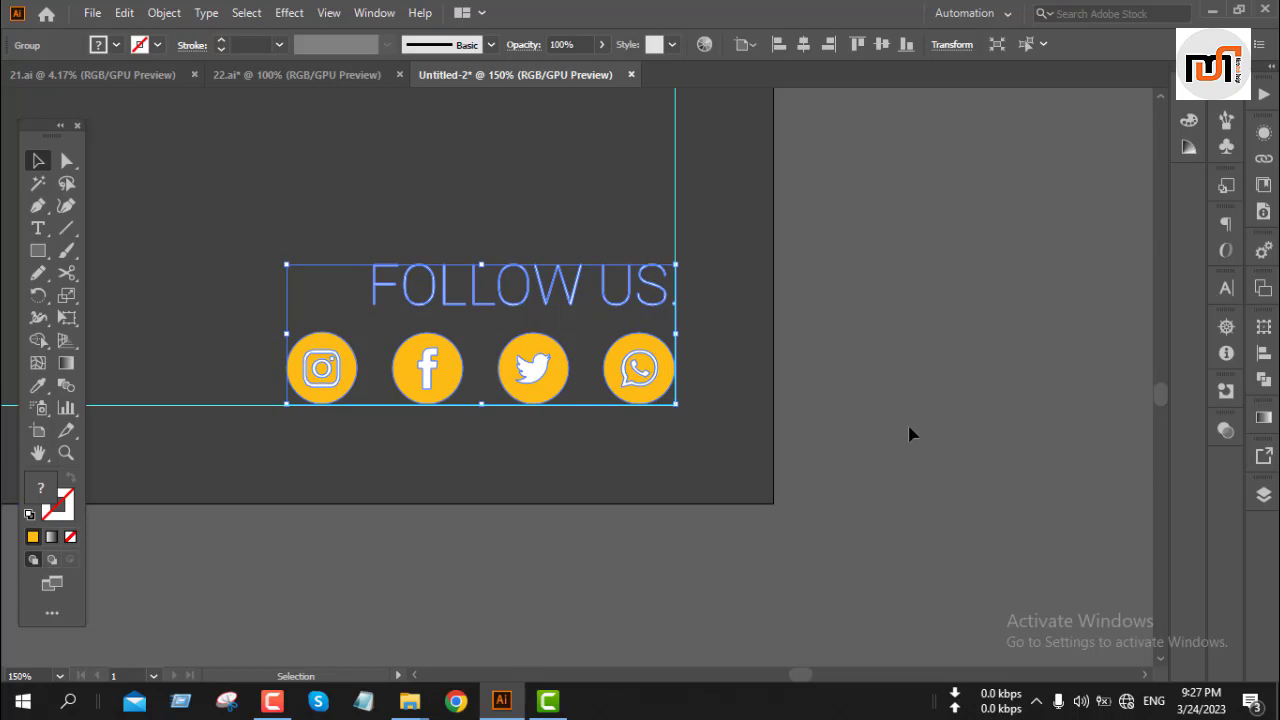
pyautogui.click(904, 436)
pyautogui.scroll(-6, 517, 360)
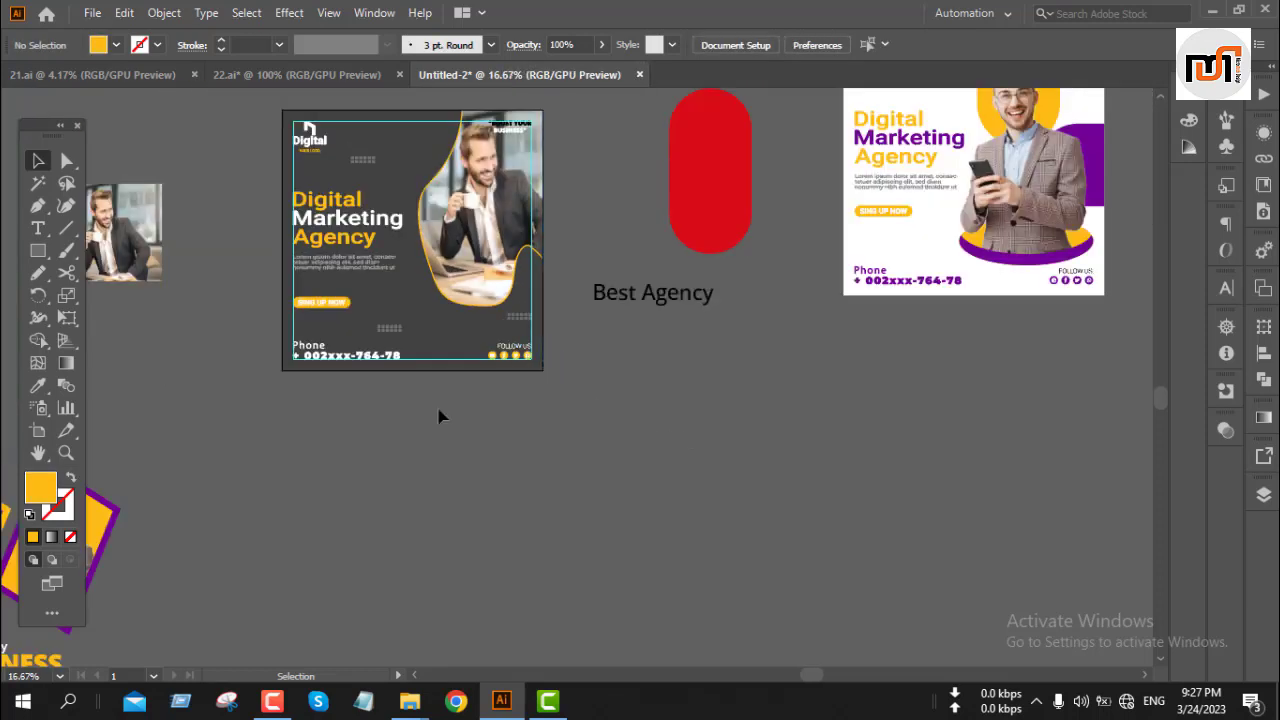
# Step: Move the BOOST YOUR BUSINESS text out of the post to above the artboard
pyautogui.scroll(2, 226, 320)
pyautogui.scroll(4, 372, 392)
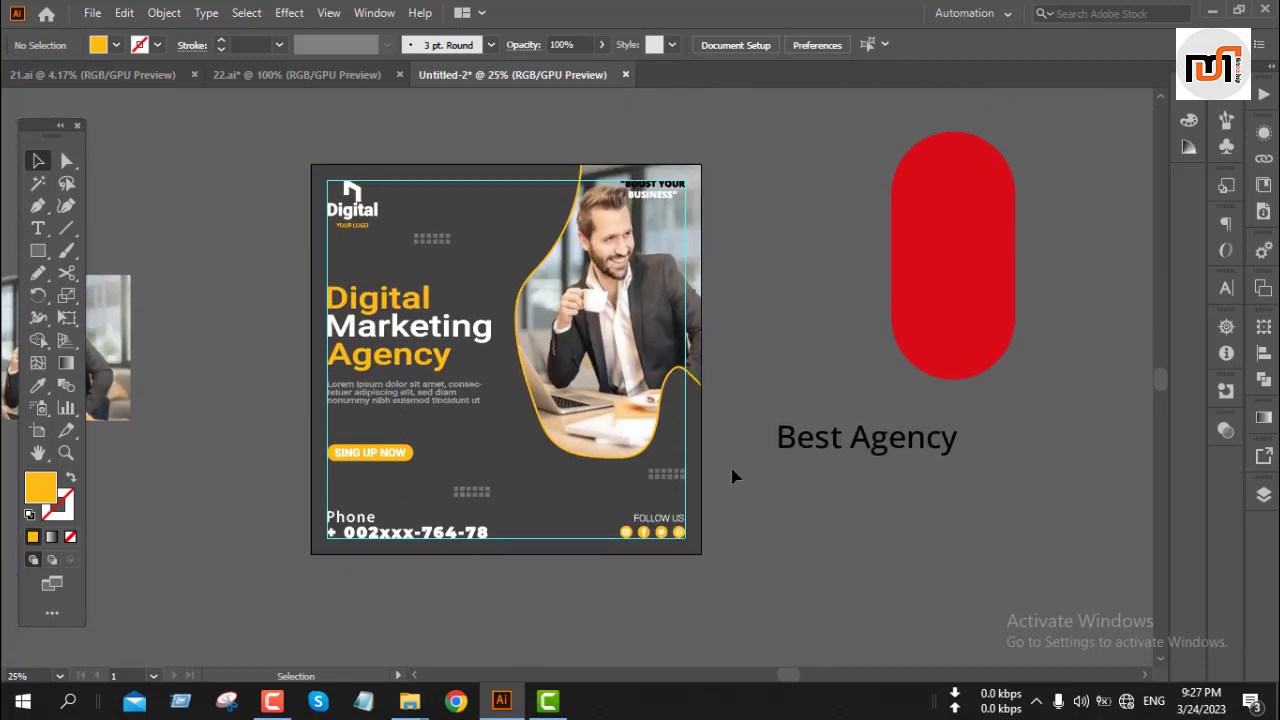
pyautogui.scroll(1, 745, 477)
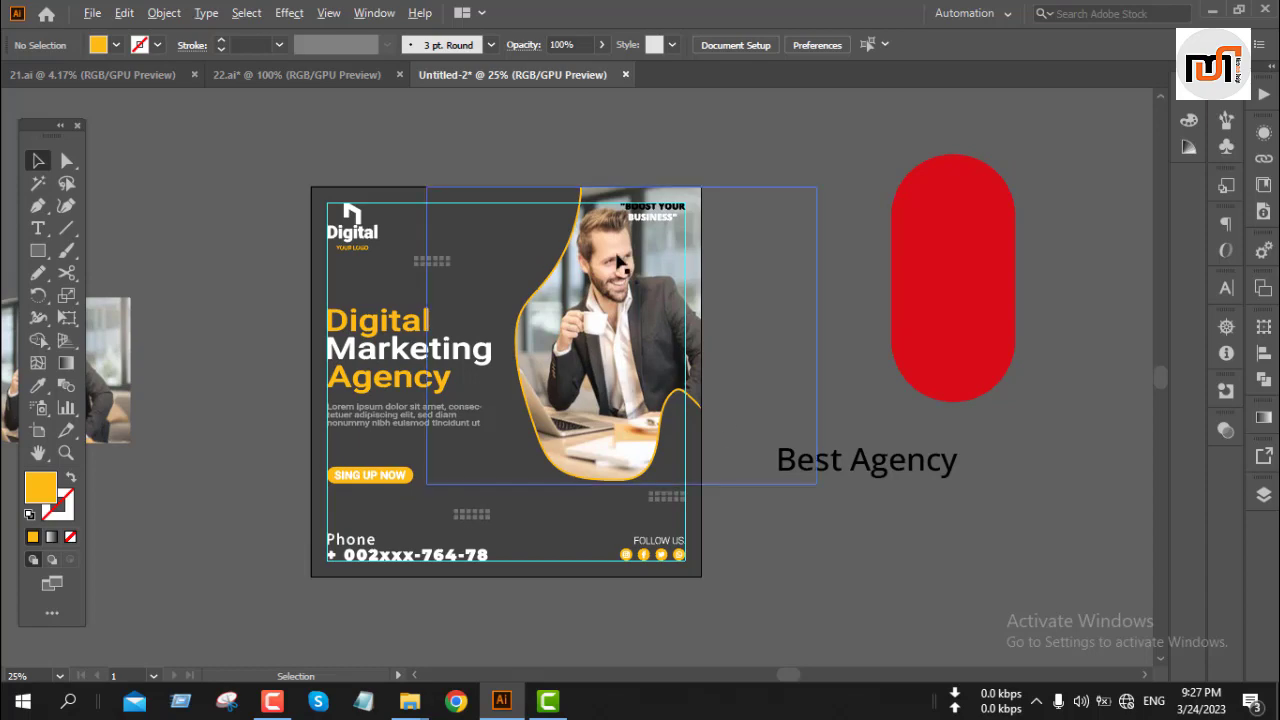
pyautogui.scroll(3, 617, 258)
pyautogui.scroll(-1, 612, 265)
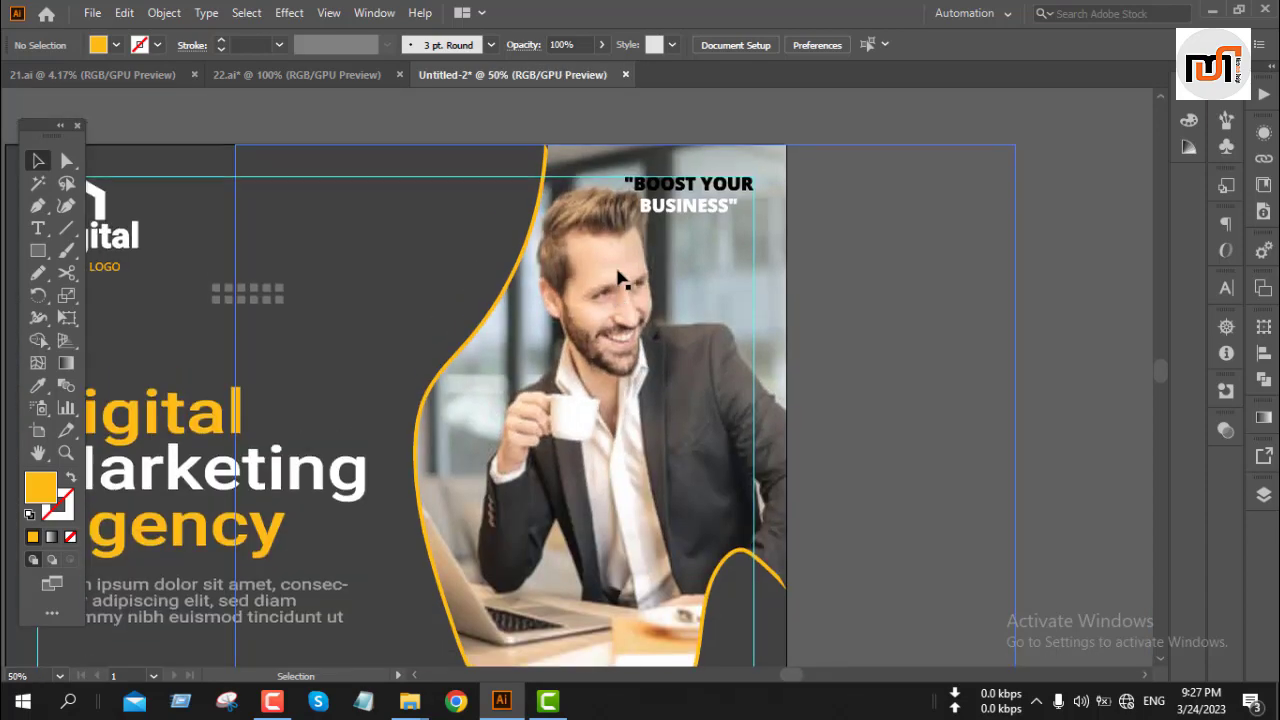
pyautogui.scroll(5, 640, 270)
pyautogui.moveTo(680, 322); pyautogui.dragTo(548, 199)
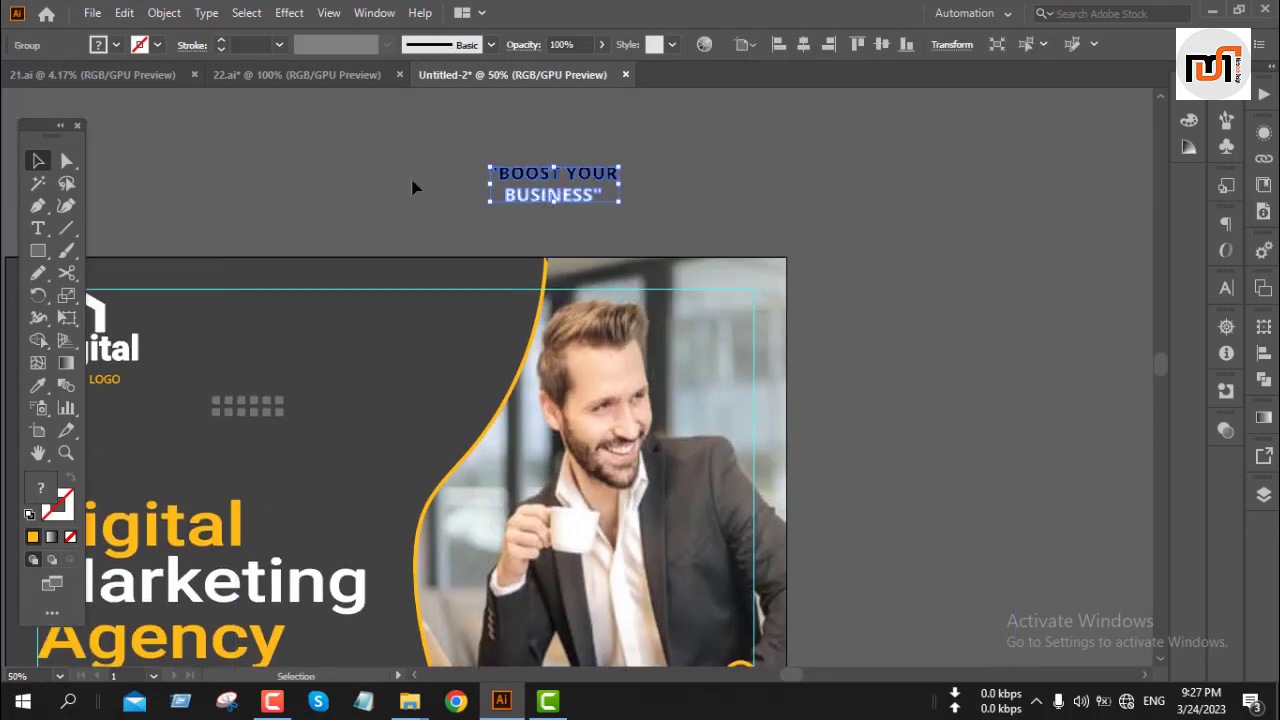
pyautogui.click(414, 189)
# Step: Recolor the BOOST YOUR line yellow by sampling the reference design's yellow with the Eyedropper
pyautogui.press('a')
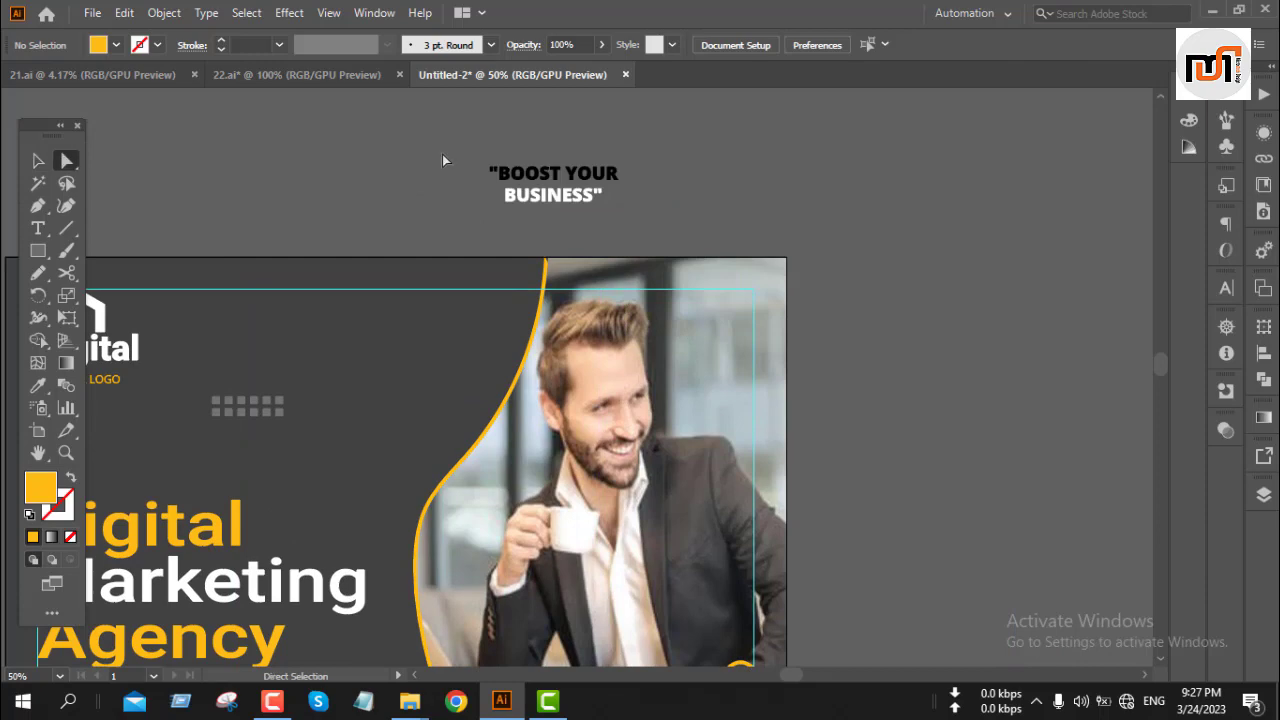
pyautogui.click(649, 185)
pyautogui.scroll(-4, 647, 187)
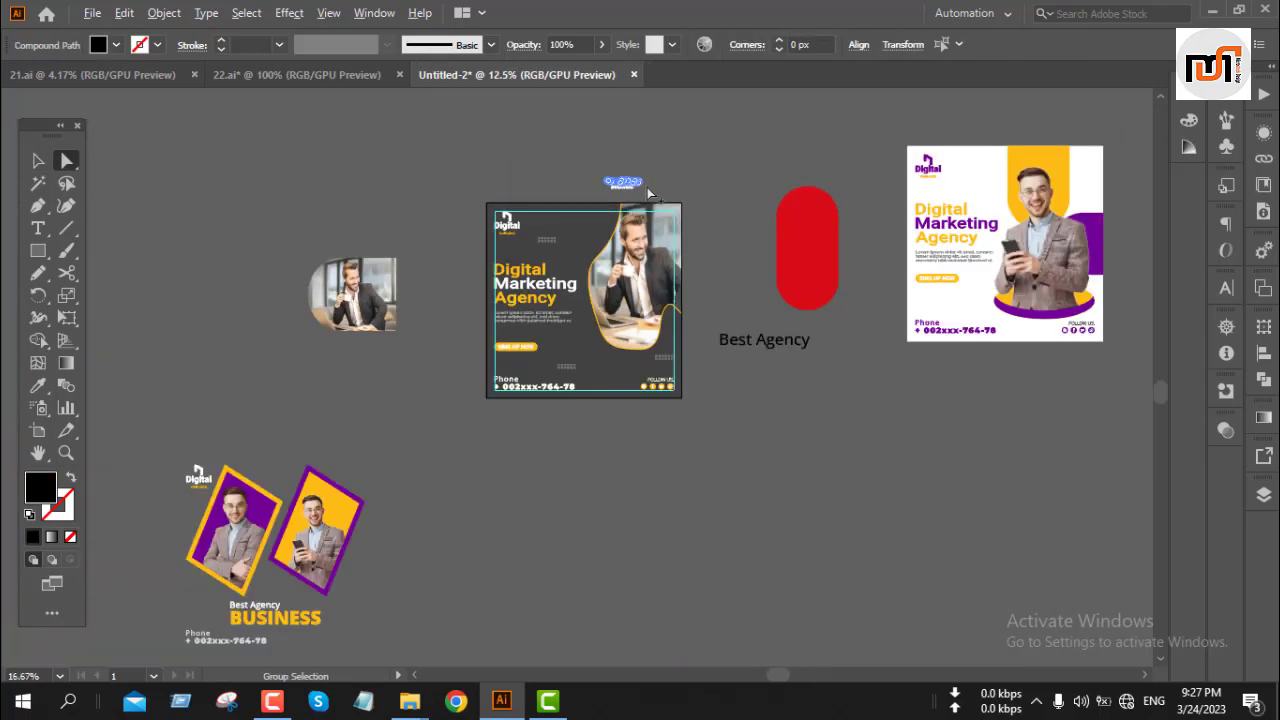
pyautogui.press('i')
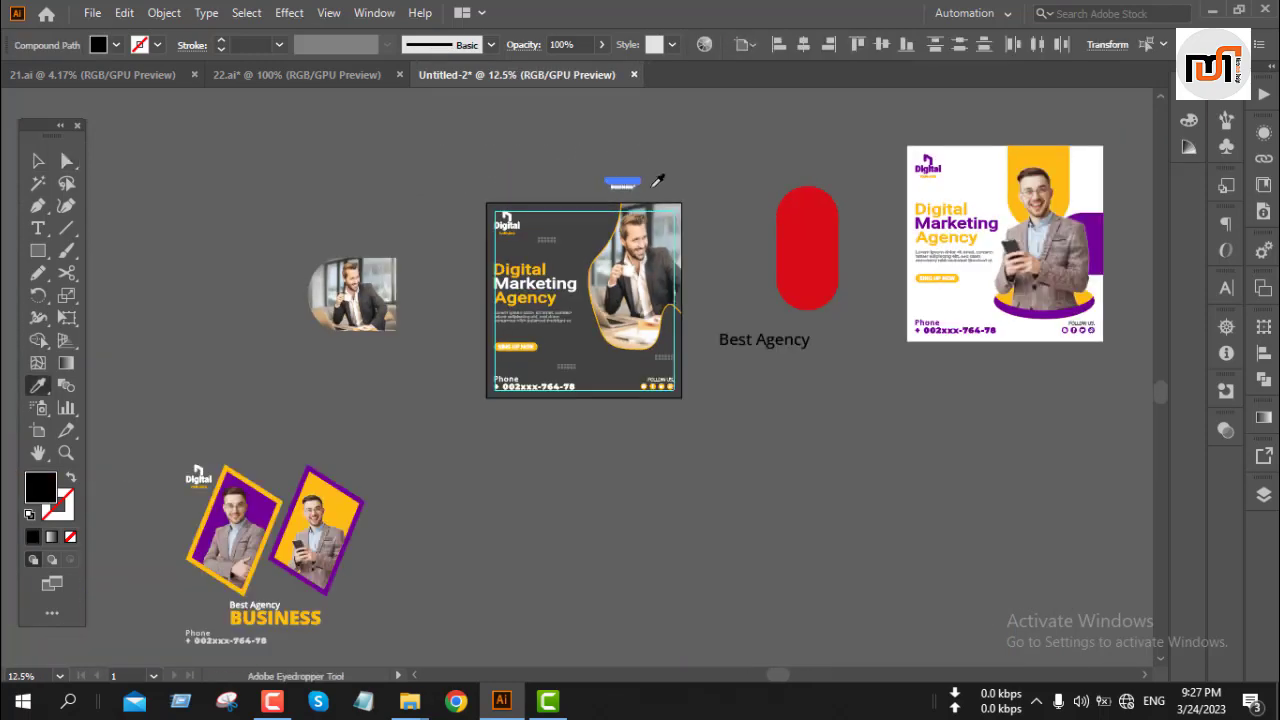
pyautogui.click(1022, 154)
pyautogui.click(1021, 154)
pyautogui.press('v')
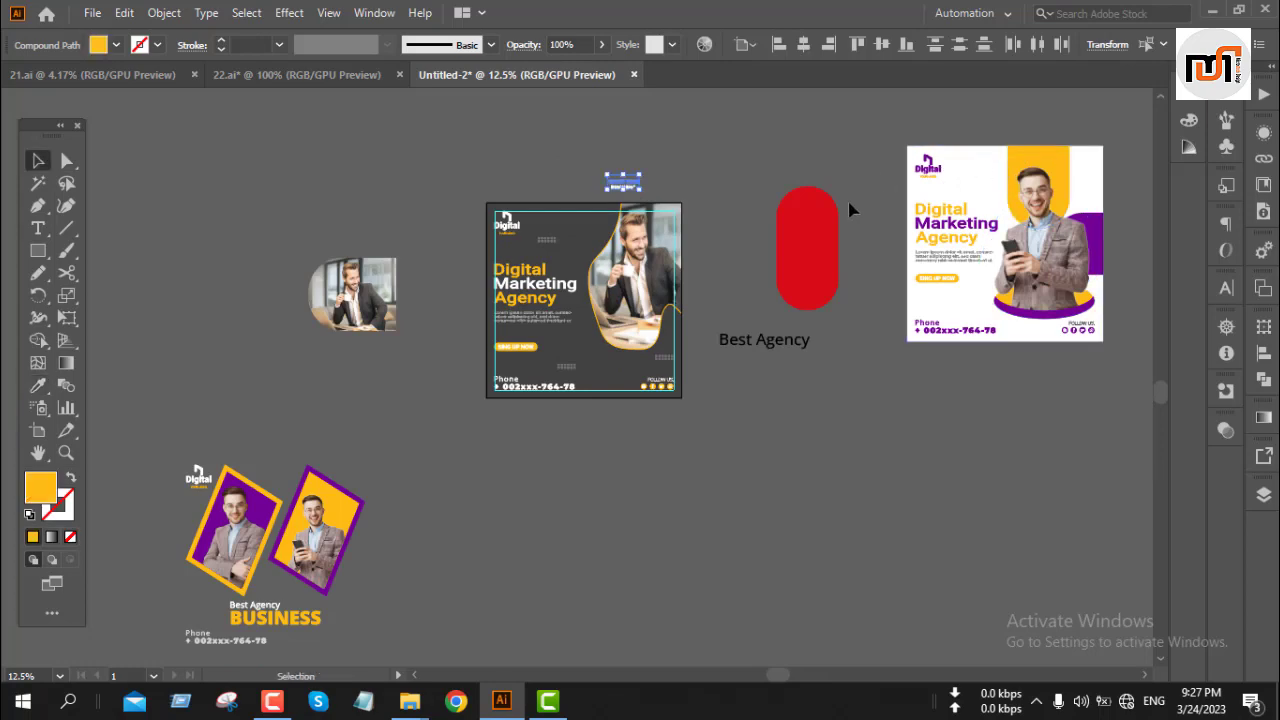
# Step: Move the BOOST YOUR BUSINESS text back into the post's top area and center it horizontally
pyautogui.click(725, 180)
pyautogui.scroll(6, 623, 195)
pyautogui.moveTo(672, 181); pyautogui.dragTo(448, 419)
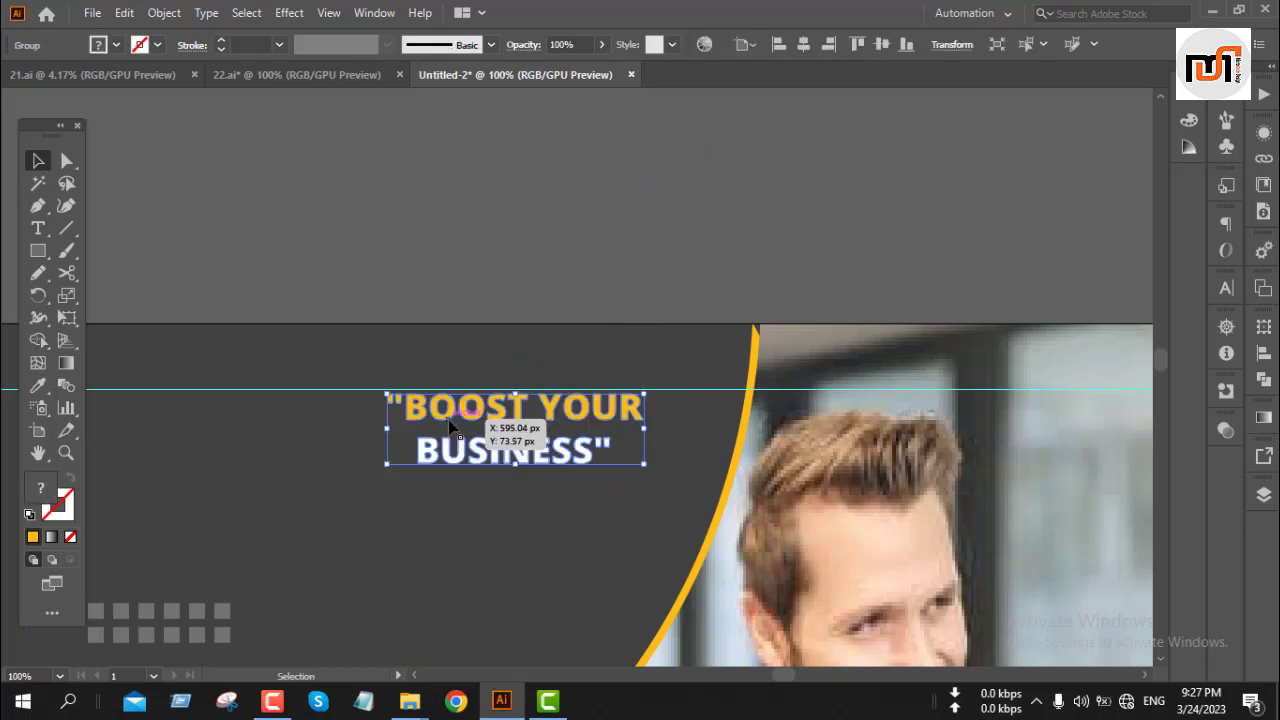
pyautogui.scroll(3, 490, 405)
pyautogui.moveTo(566, 404); pyautogui.dragTo(570, 390)
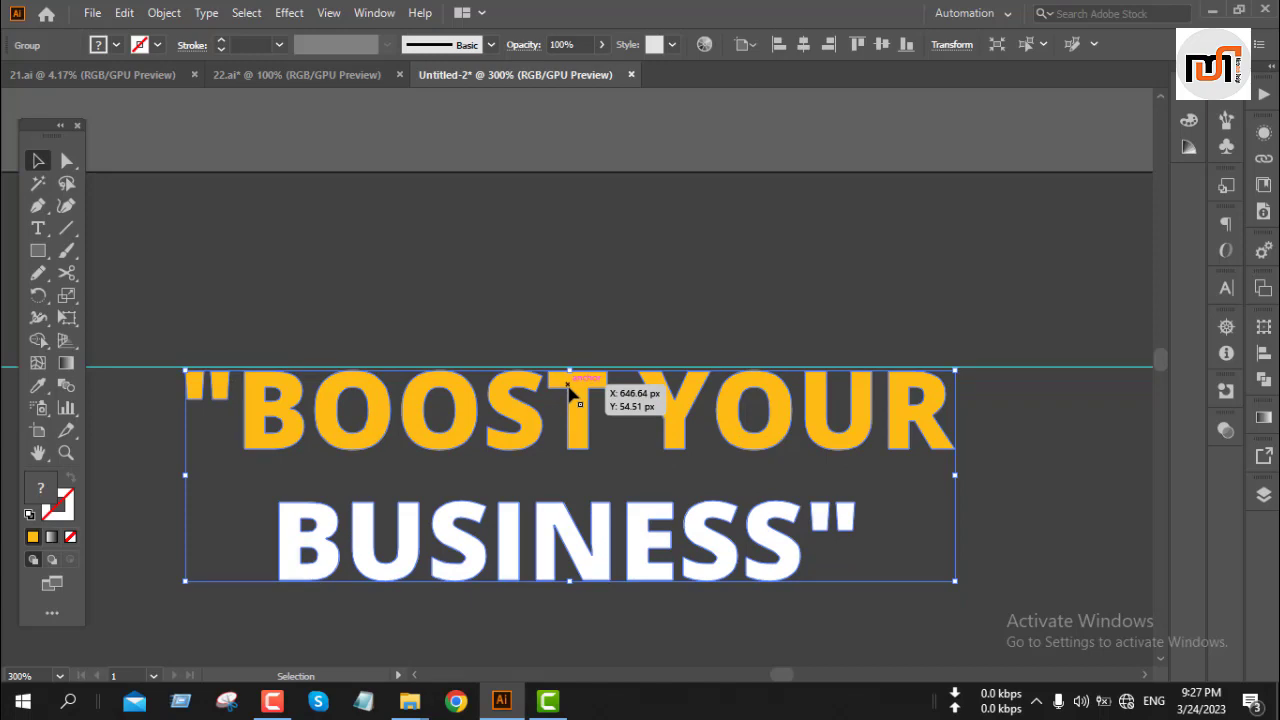
pyautogui.press('Up')
pyautogui.click(806, 46)
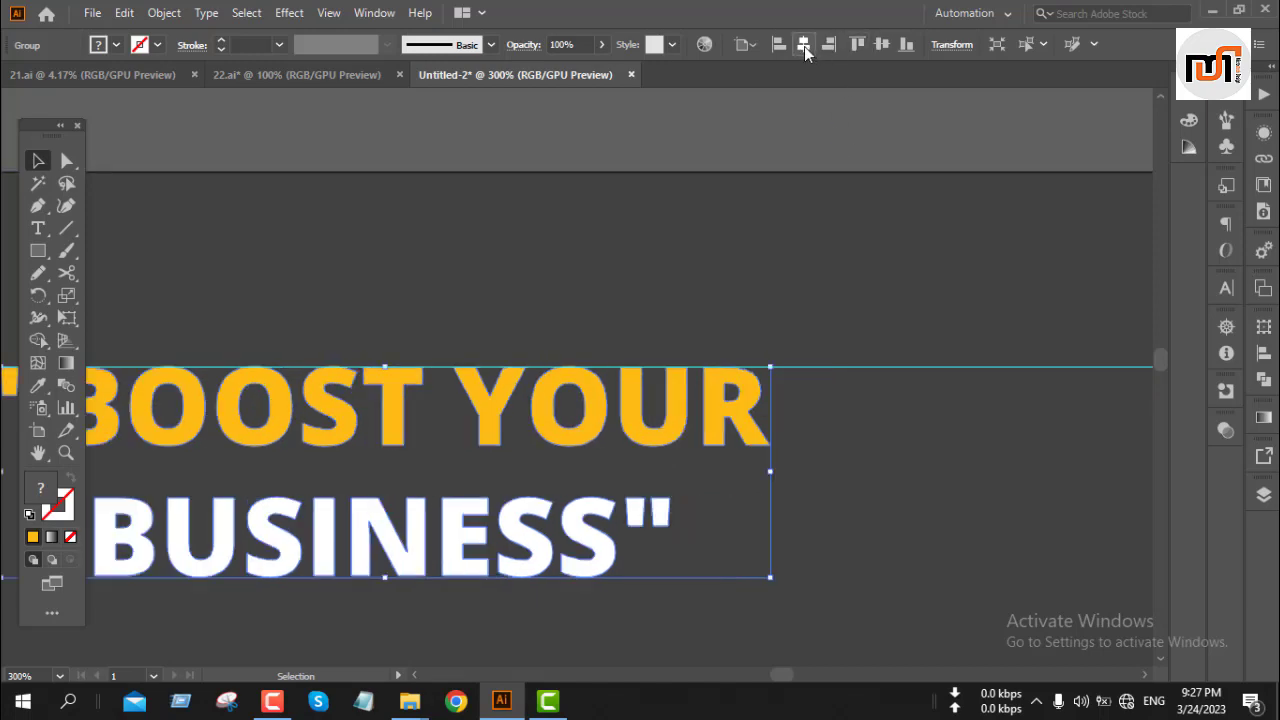
pyautogui.scroll(-2, 485, 283)
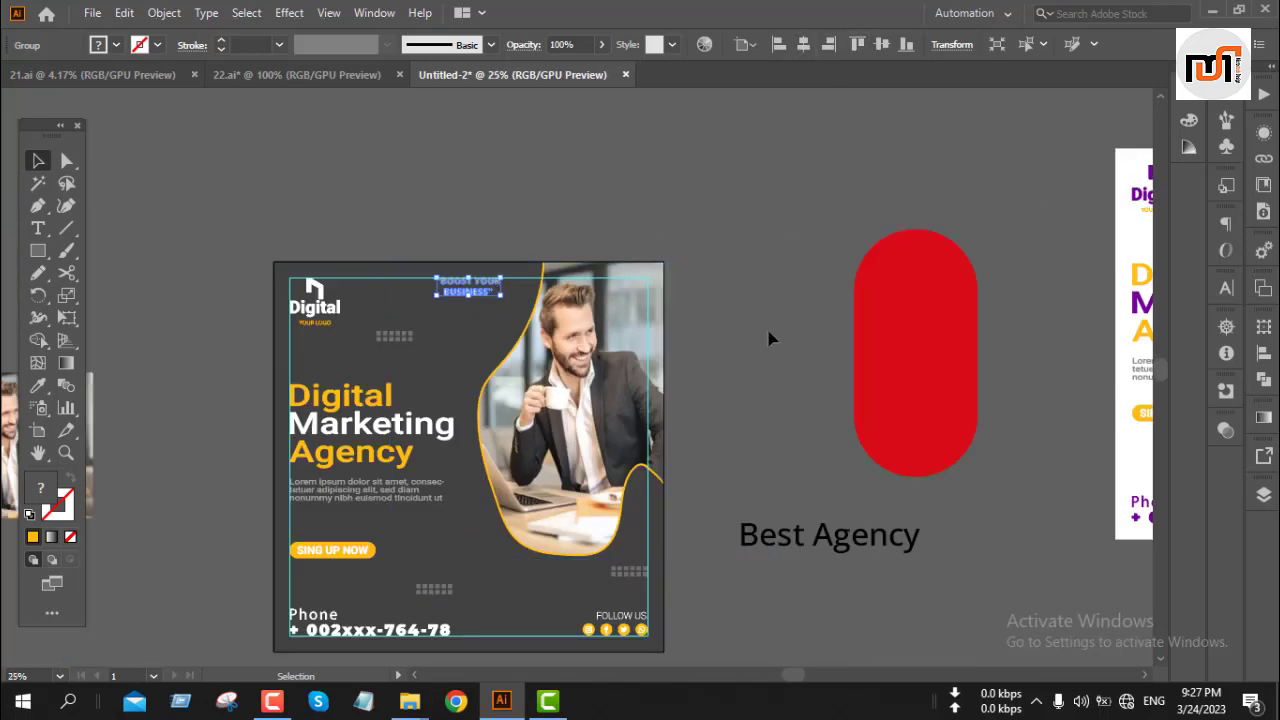
pyautogui.click(769, 337)
pyautogui.scroll(-2, 618, 425)
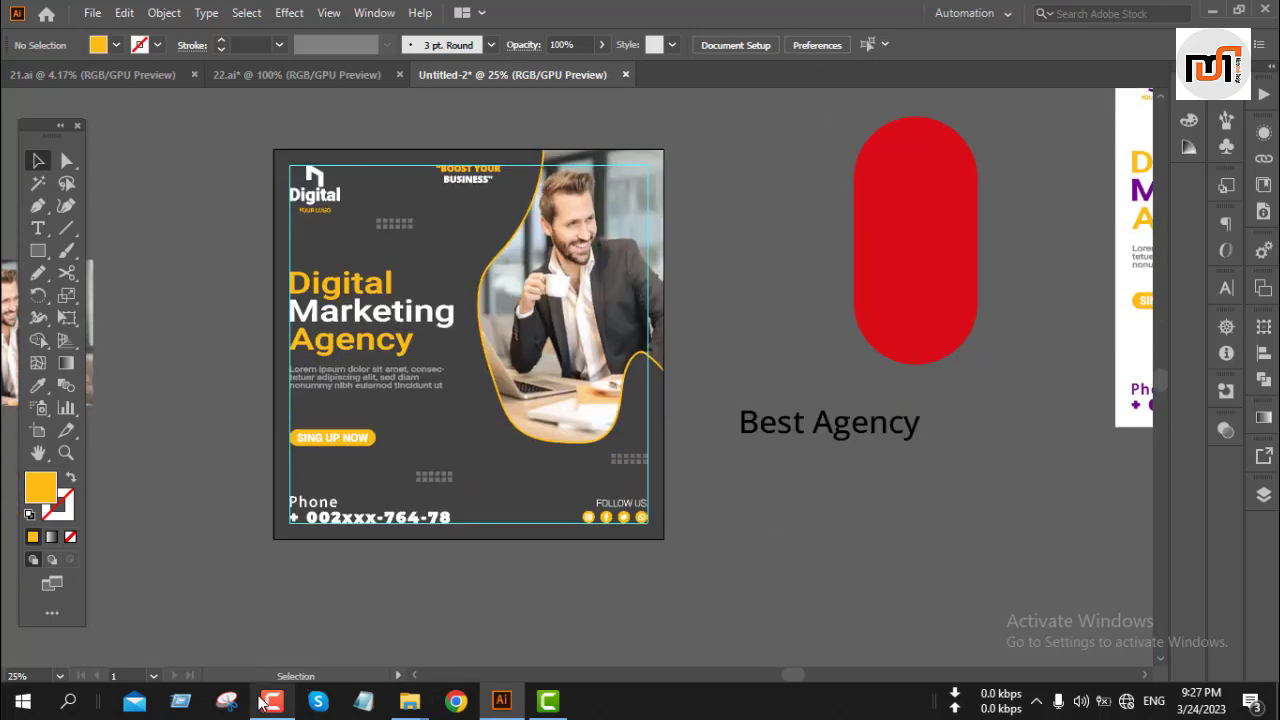